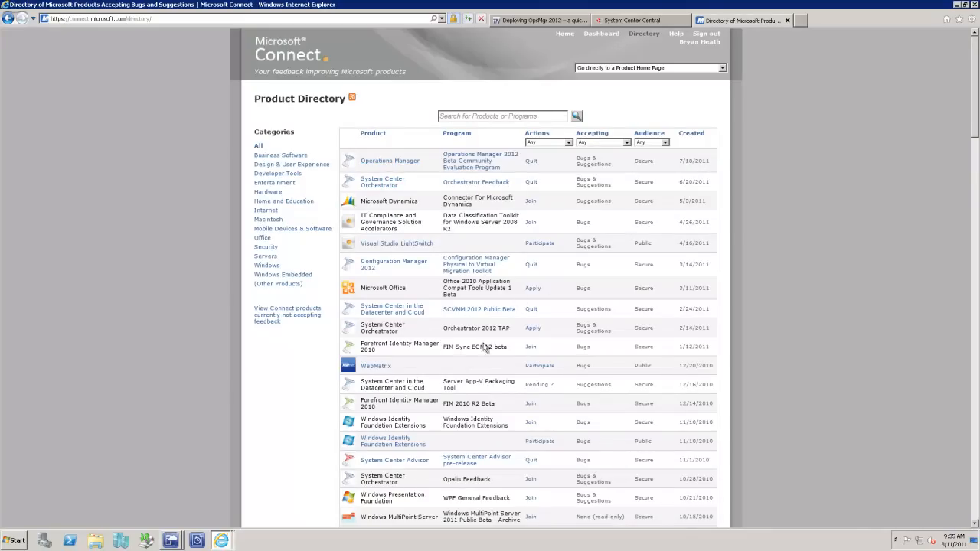
Step: Open the Operations Manager 2012 Beta Community Evaluation Program from the product directory and view its meeting calendar
scroll(408, 389, "down", 3)
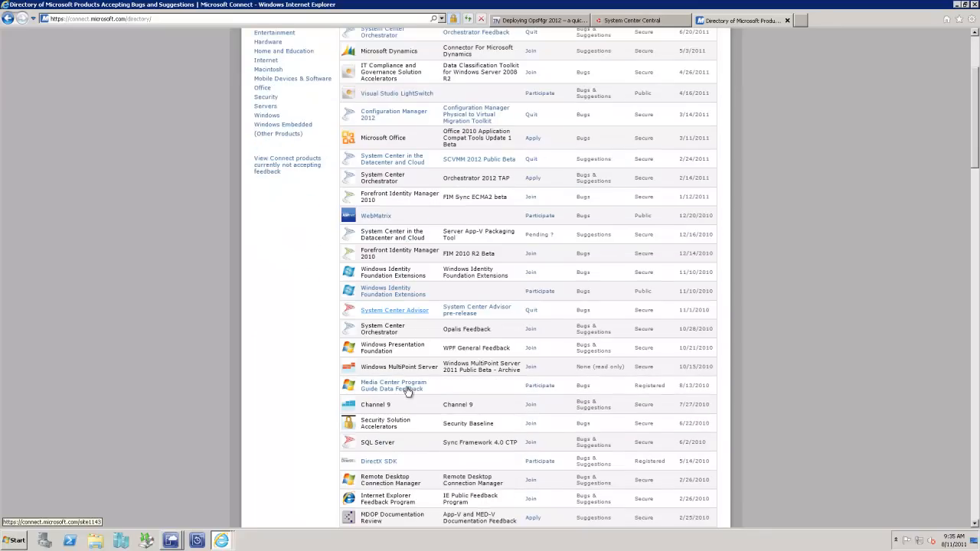
scroll(405, 391, "down", 2)
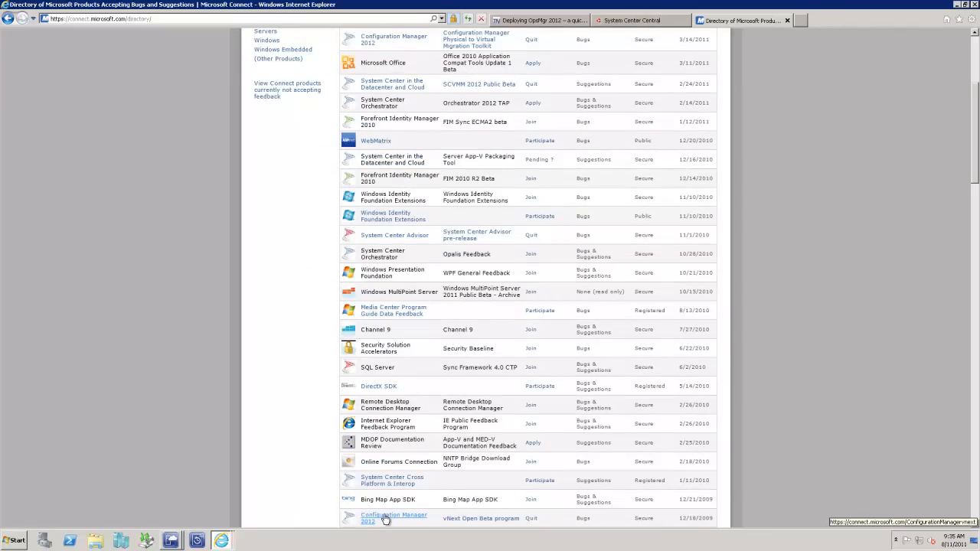
scroll(445, 404, "up", 5)
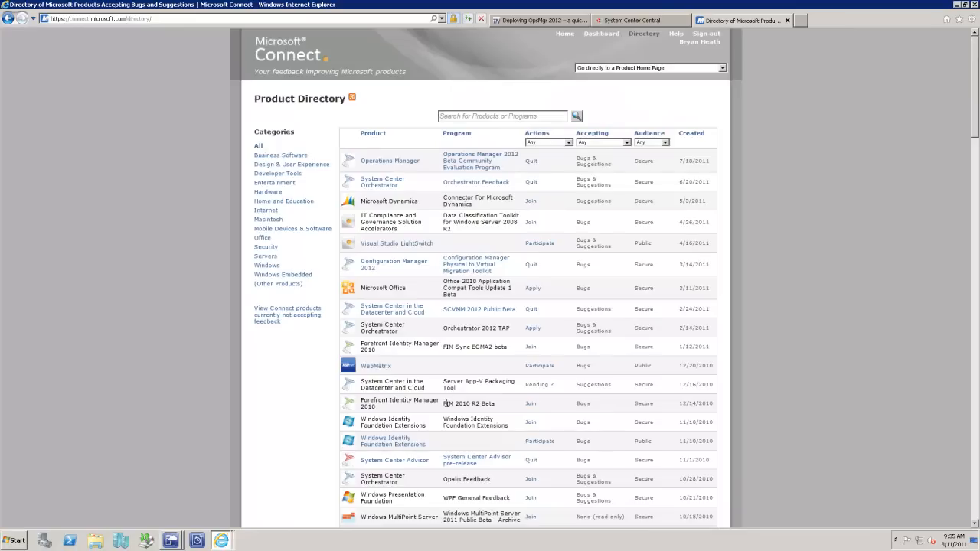
left_click(454, 159)
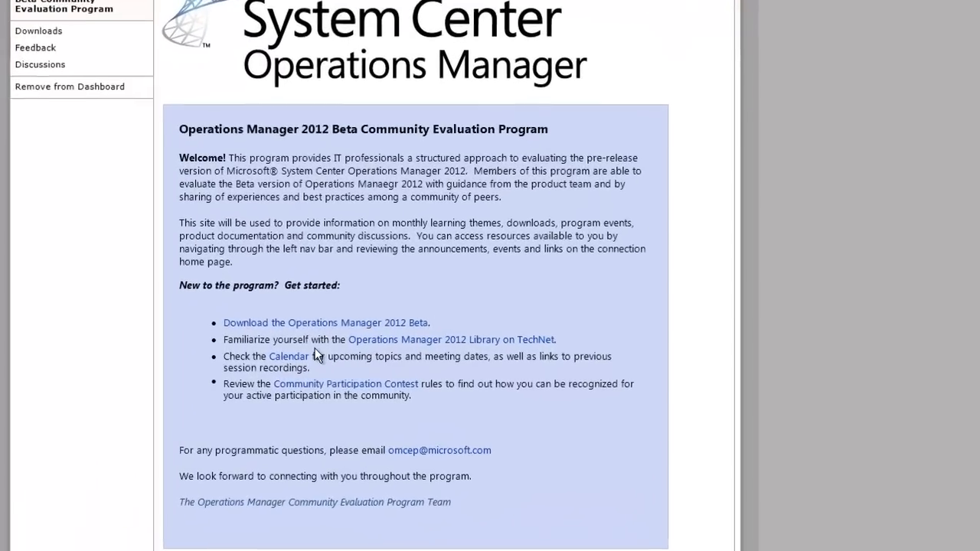
left_click(295, 357)
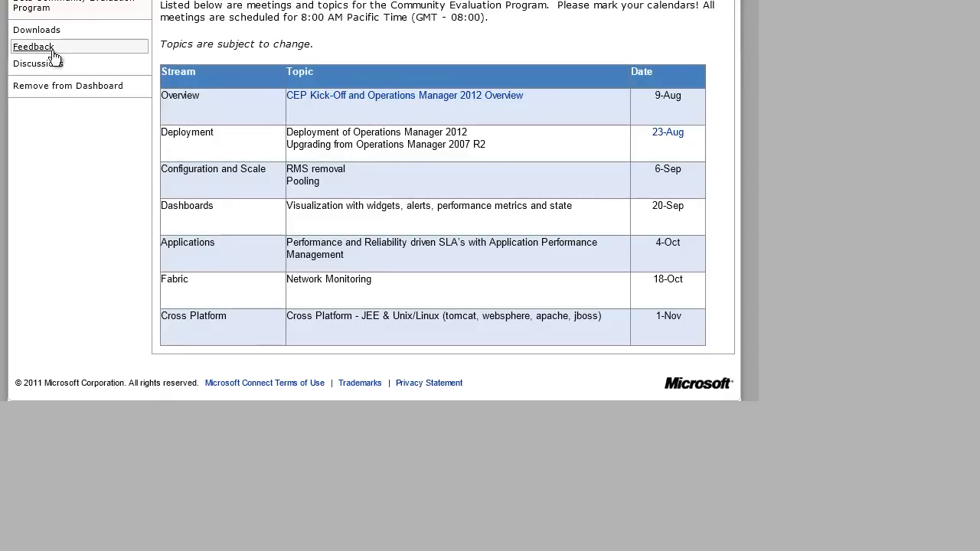
Step: Open the program's feedback list, show 100 items per page and review the open entries
left_click(49, 51)
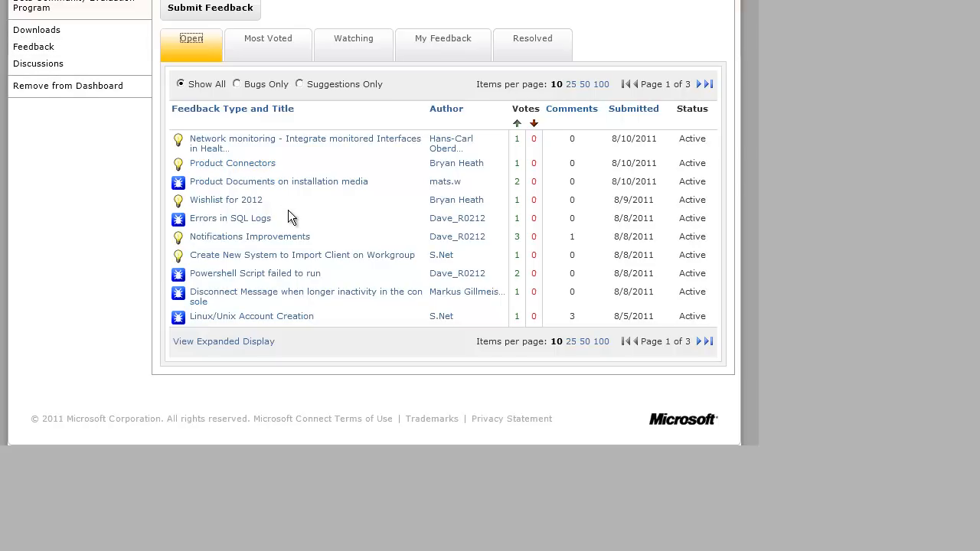
left_click(601, 341)
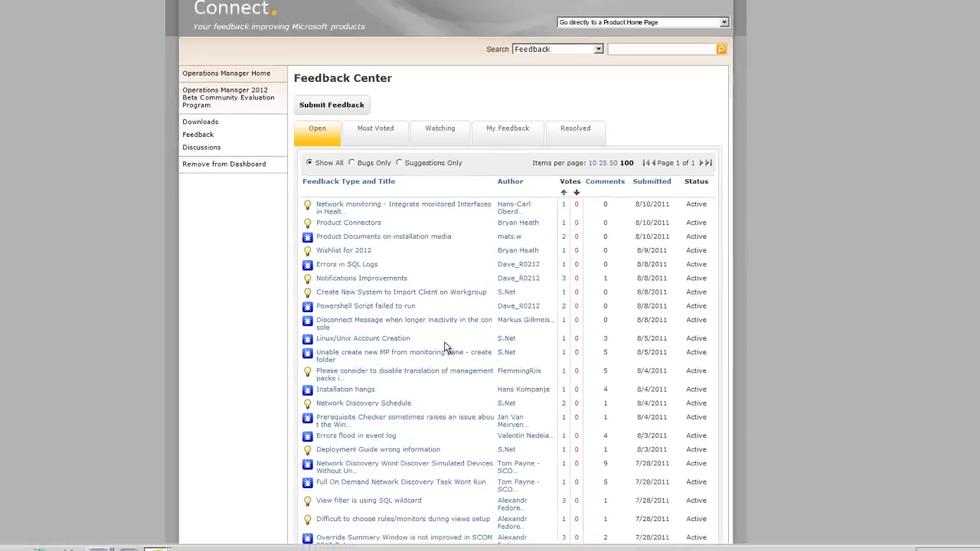
scroll(362, 323, "down", 1)
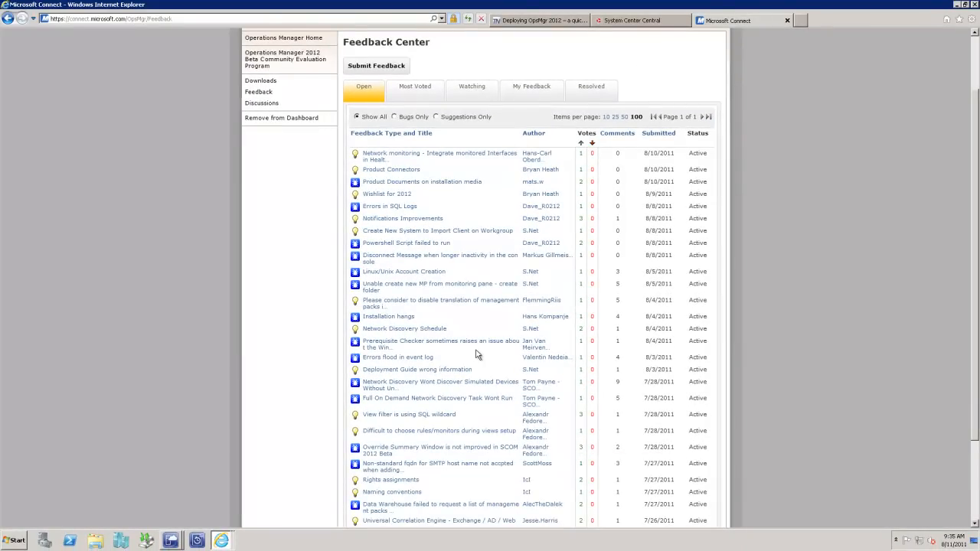
scroll(476, 355, "down", 2)
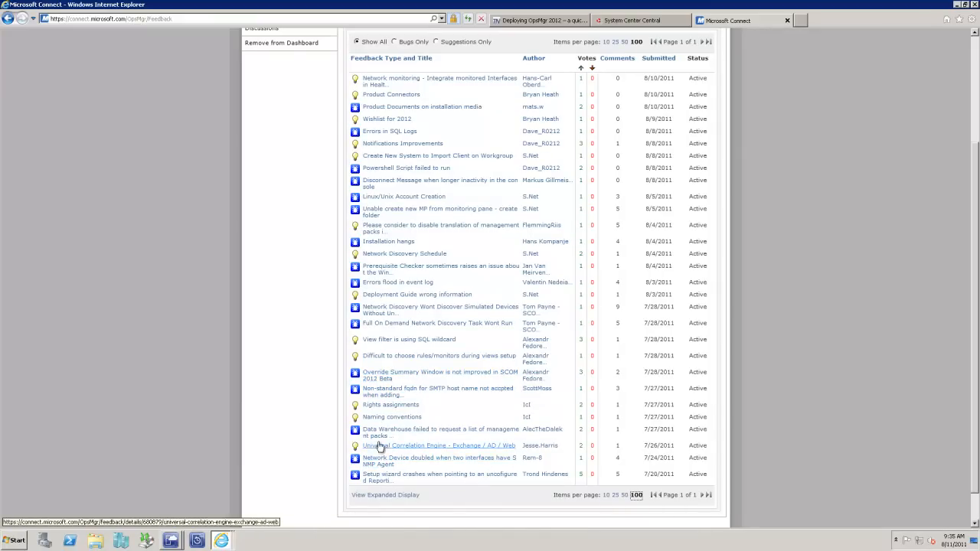
scroll(593, 337, "up", 3)
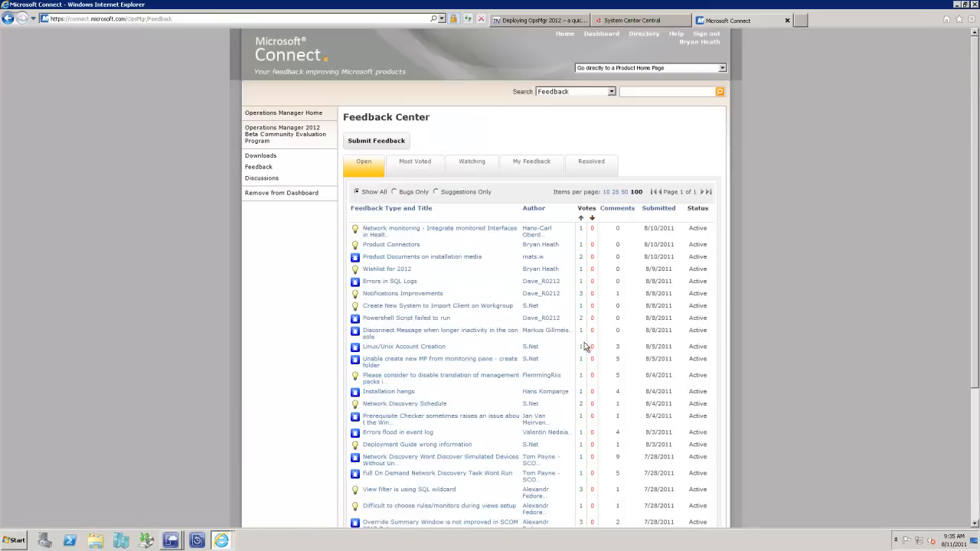
Step: Look over the System Center Central home page, then return to the Microsoft Connect page
left_click(621, 22)
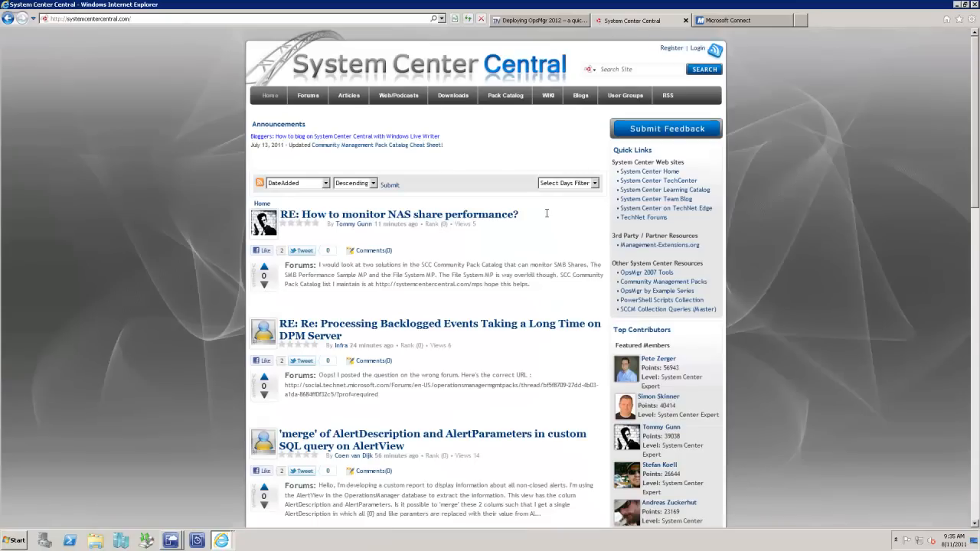
scroll(524, 331, "down", 3)
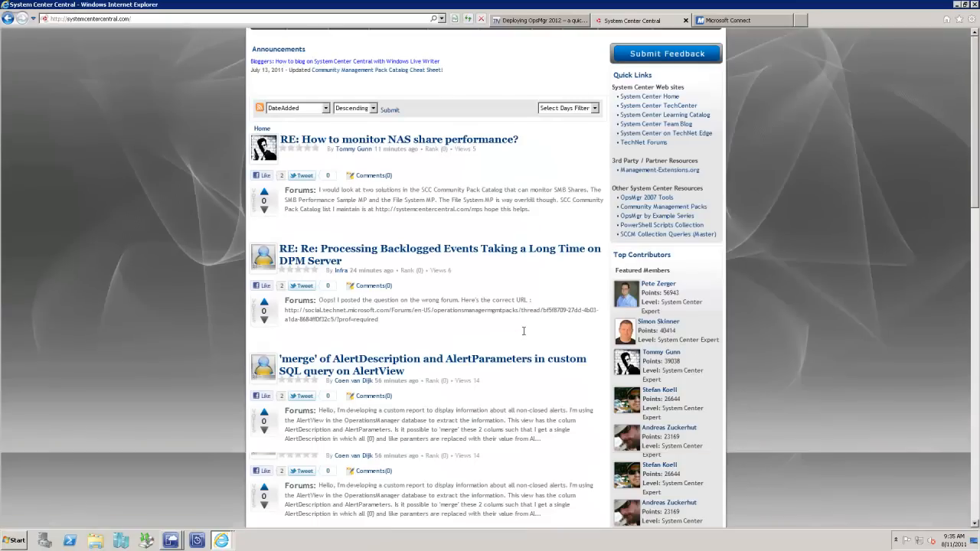
left_click(747, 21)
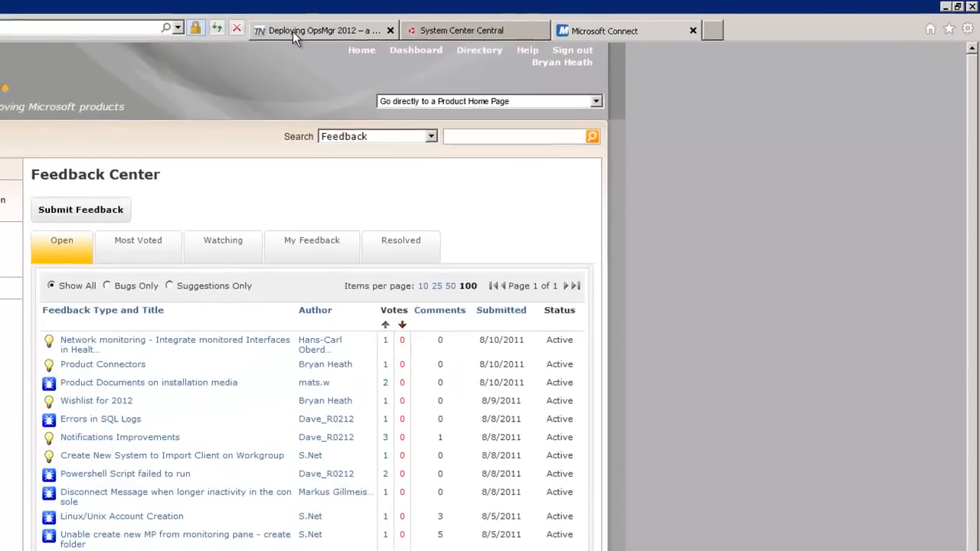
Step: Bring up the OpsMgr 2012 quick-start guide, then switch to Virtual Machine Manager and view its jobs list
left_click(519, 21)
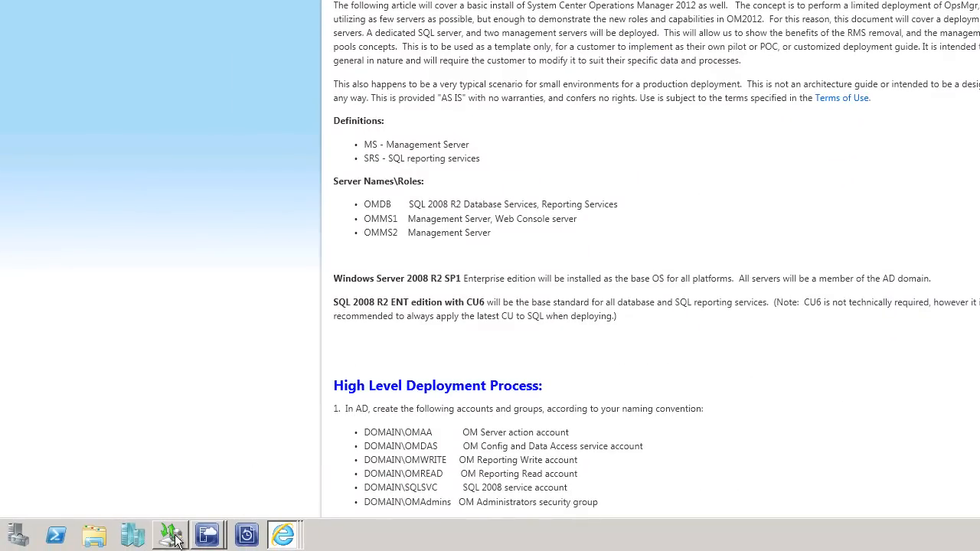
left_click(207, 536)
left_click(214, 481)
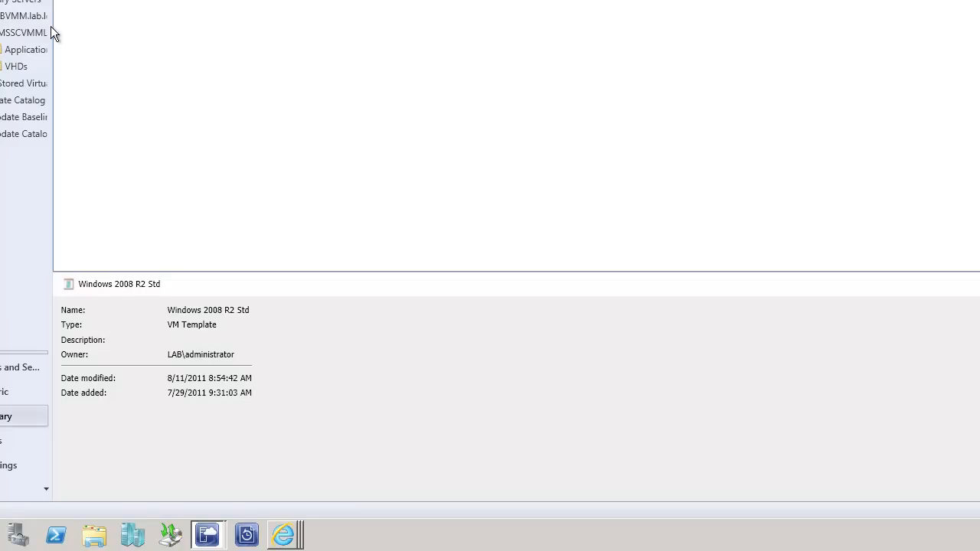
left_click(1, 449)
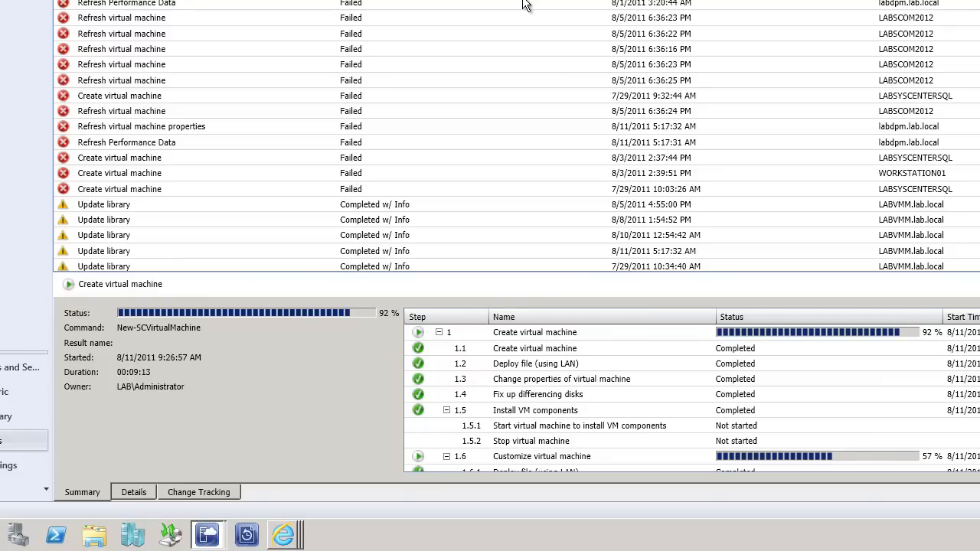
Step: Return to the OpsMgr 2012 quick-start guide and read its server roles, deployment process and prerequisites, highlighting the Windows Server 2008 R2 SP1 prerequisite
mouse_move(284, 535)
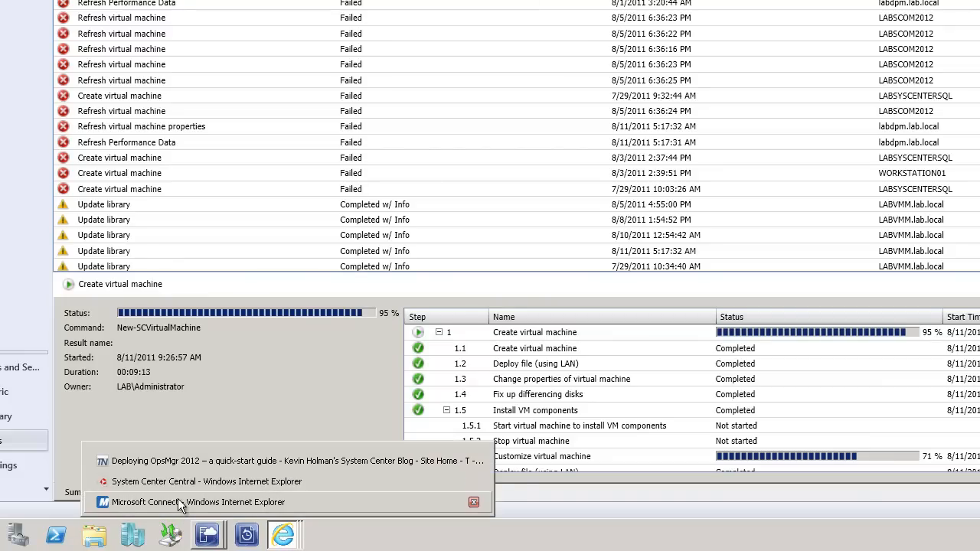
left_click(182, 460)
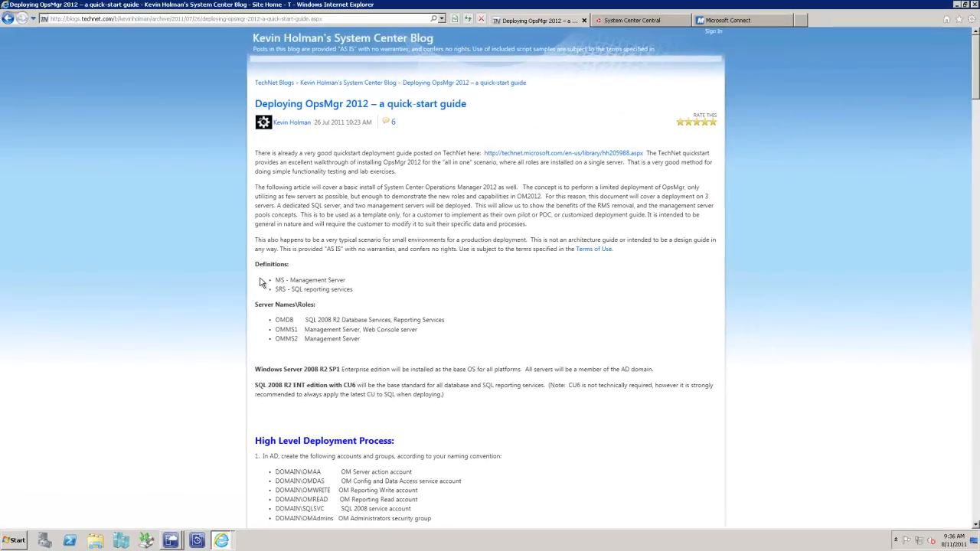
scroll(260, 283, "down", 2)
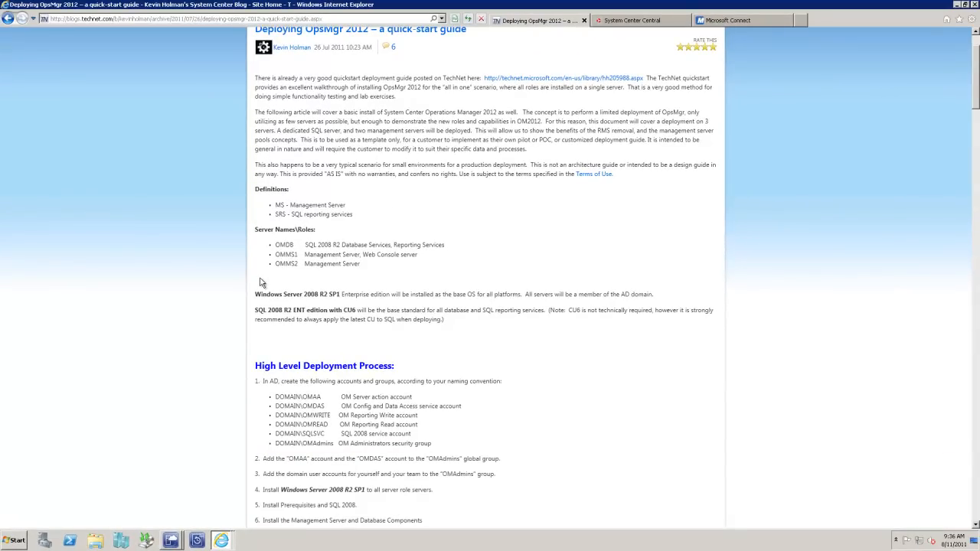
scroll(260, 282, "down", 2)
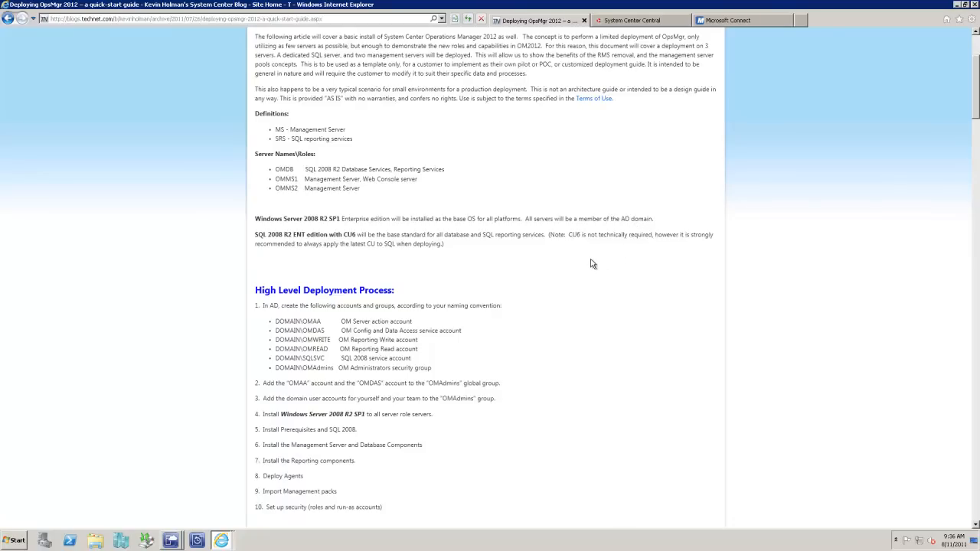
scroll(556, 276, "down", 5)
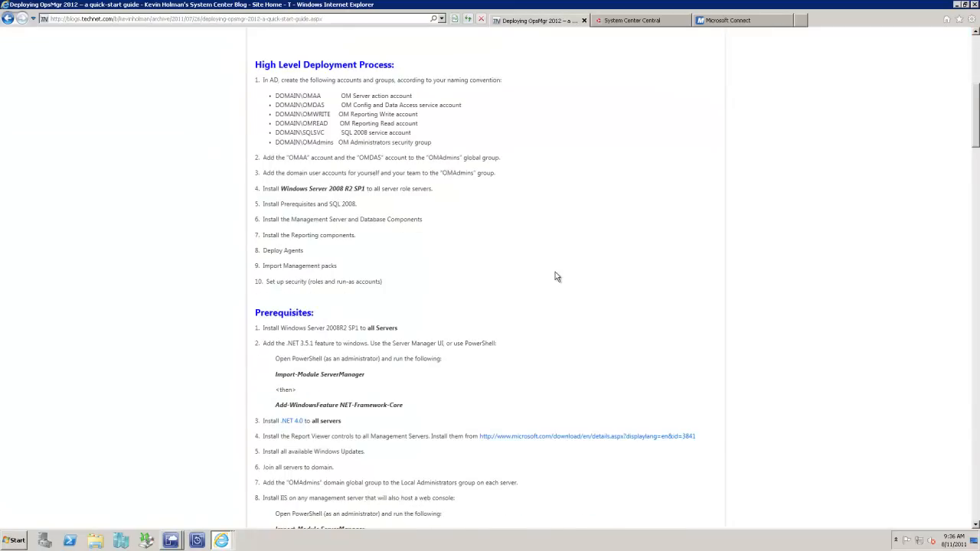
scroll(557, 277, "down", 3)
left_click_drag(400, 178, 267, 186)
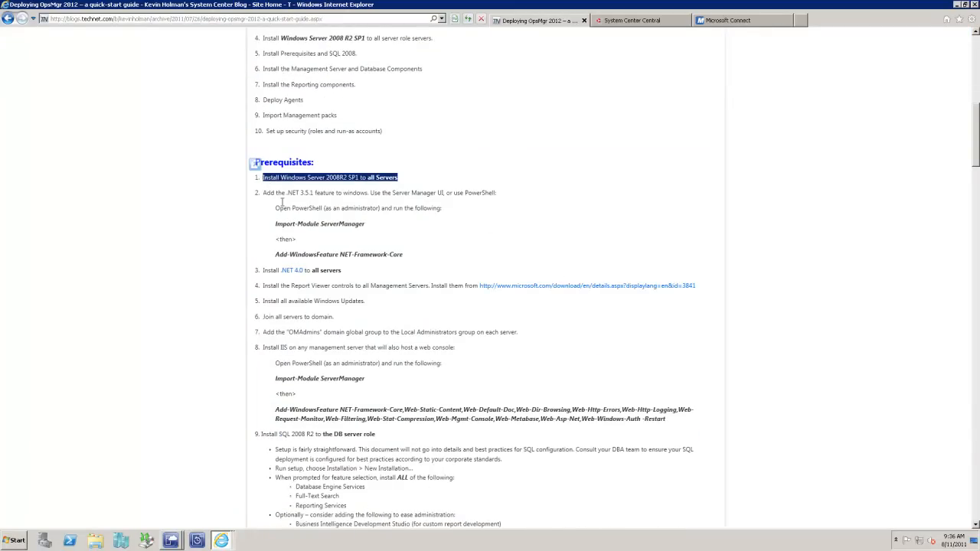
left_click(542, 211)
Step: Switch to Virtual Machine Manager and examine the individual steps of the running Create virtual machine job
mouse_move(228, 541)
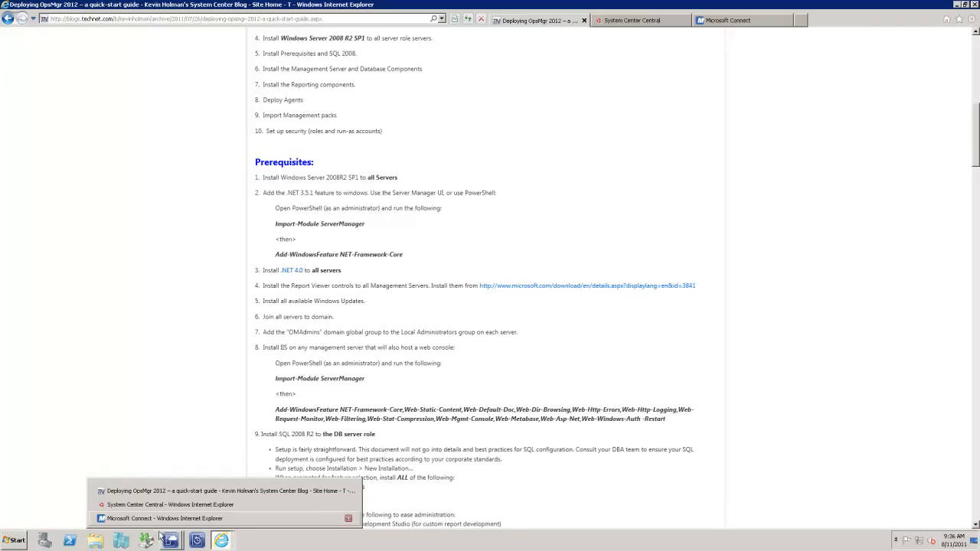
mouse_move(170, 540)
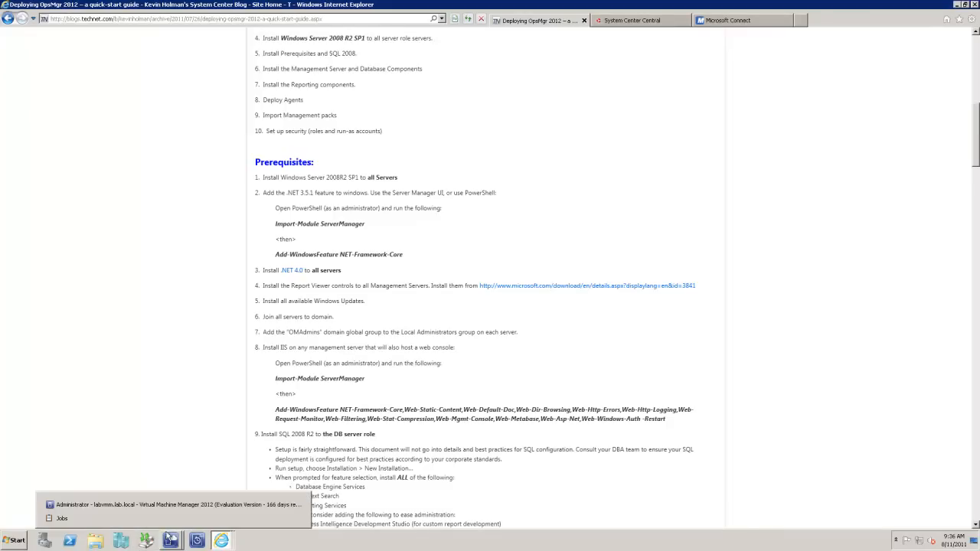
left_click(136, 505)
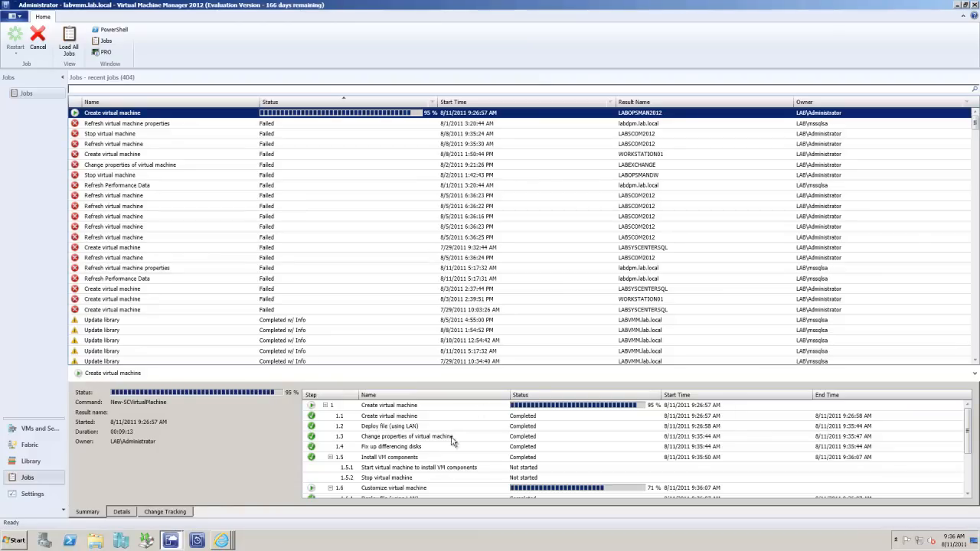
left_click(404, 467)
scroll(409, 441, "down", 3)
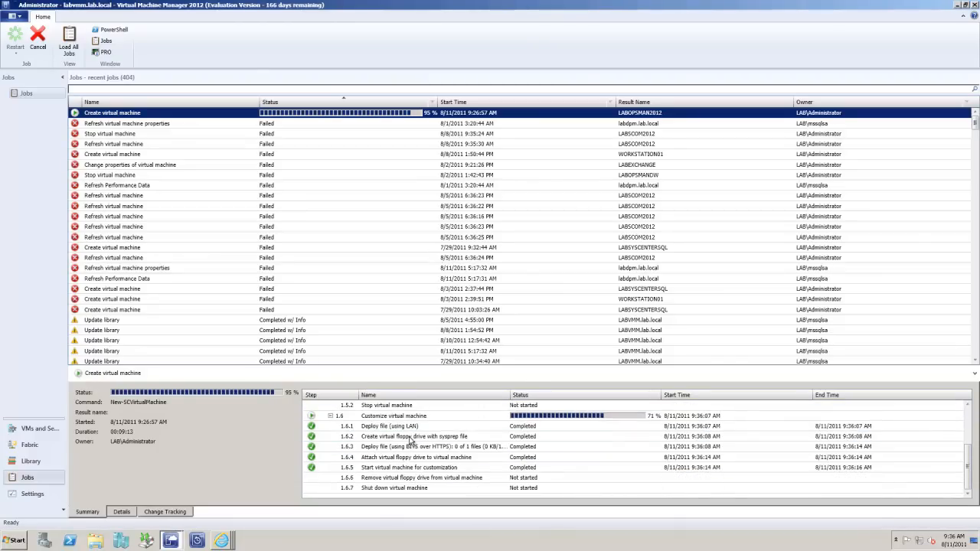
Step: Switch to the DPM 2010 Administrator Console and inspect LABFORFRONTCM and LABOPALIS under LABDPM in the Critical HyperV Servers group
left_click(222, 543)
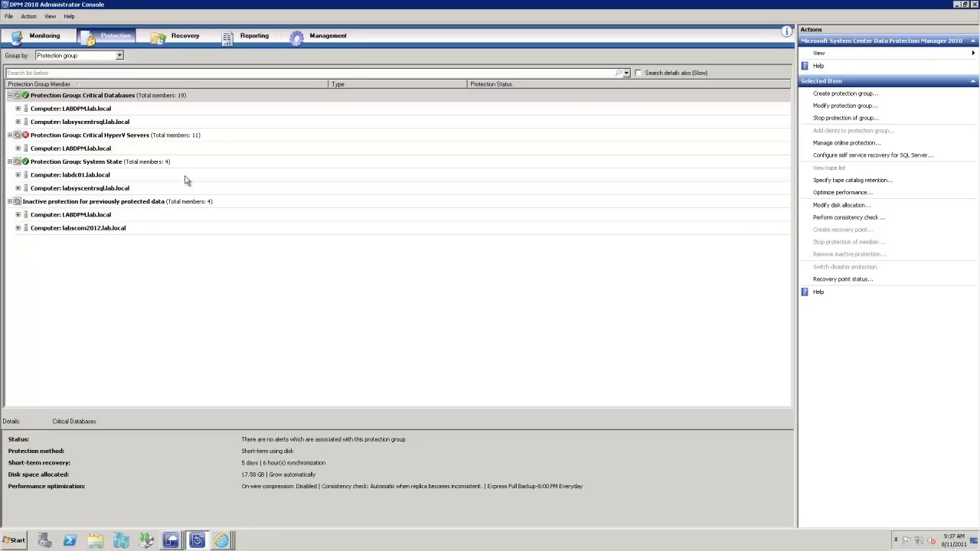
left_click(18, 148)
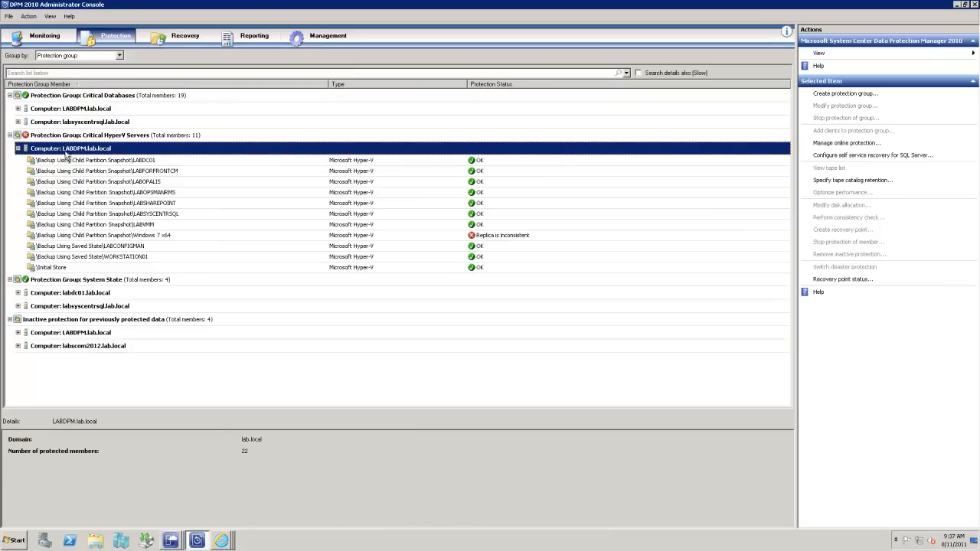
left_click(159, 171)
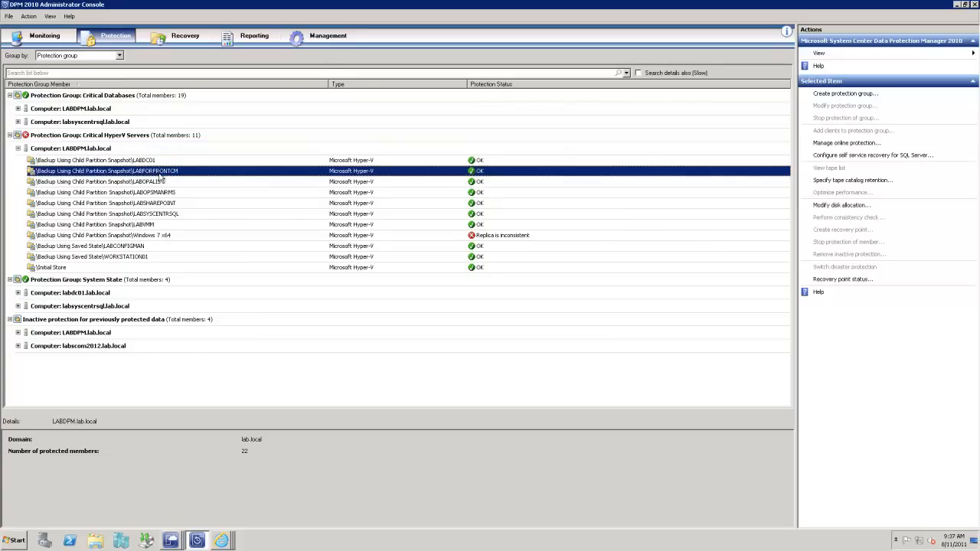
left_click(80, 183)
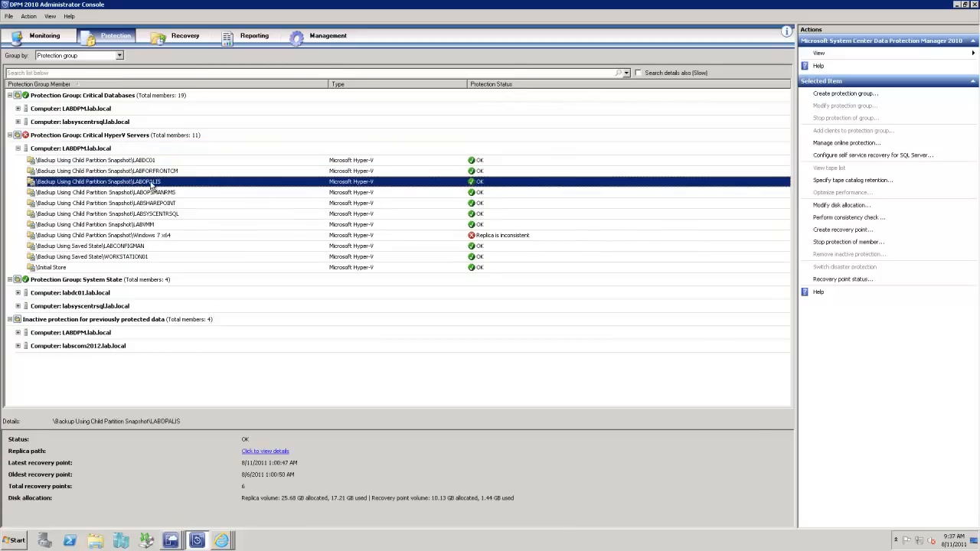
Step: Expand labdc01 in the System State protection group and inspect its Bare Metal Recovery and System State members
left_click(22, 296)
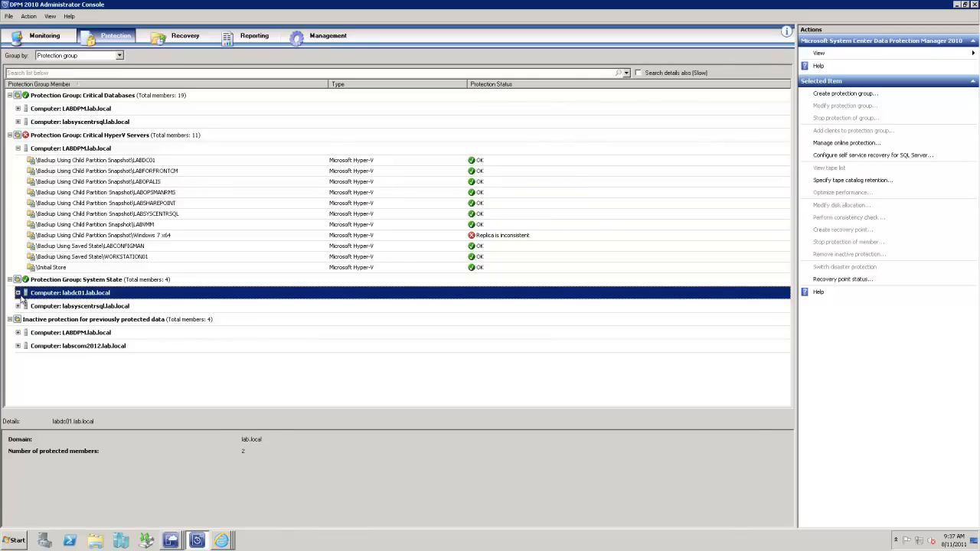
left_click(18, 293)
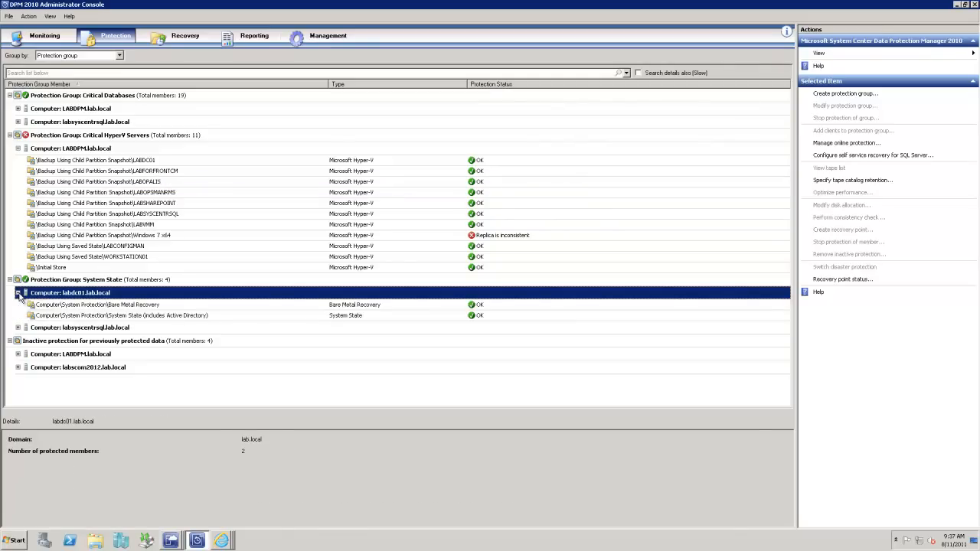
left_click(127, 306)
left_click(136, 316)
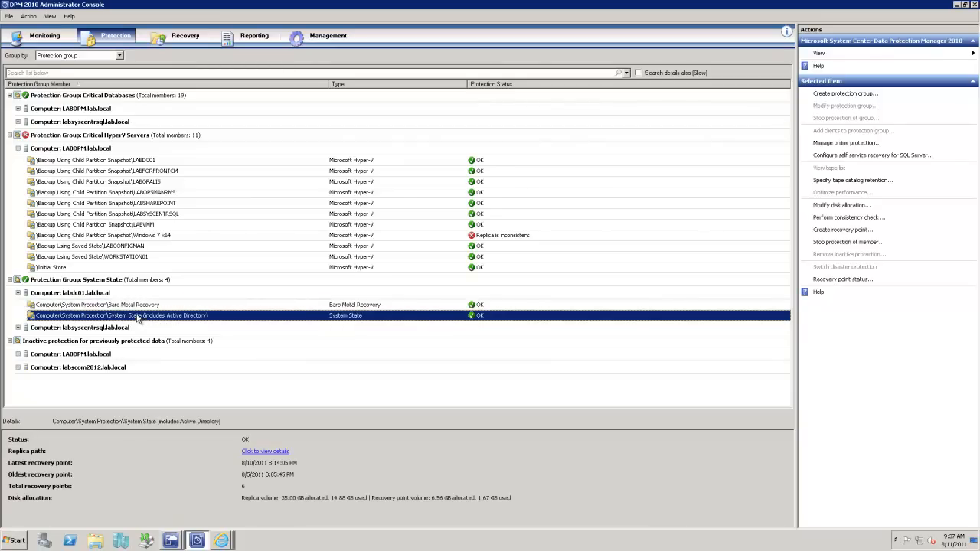
Step: Expand labsyscentrsql in the Critical Databases group and inspect the master, OperationsManager and OperationsManagerDW databases
left_click(18, 123)
left_click(88, 136)
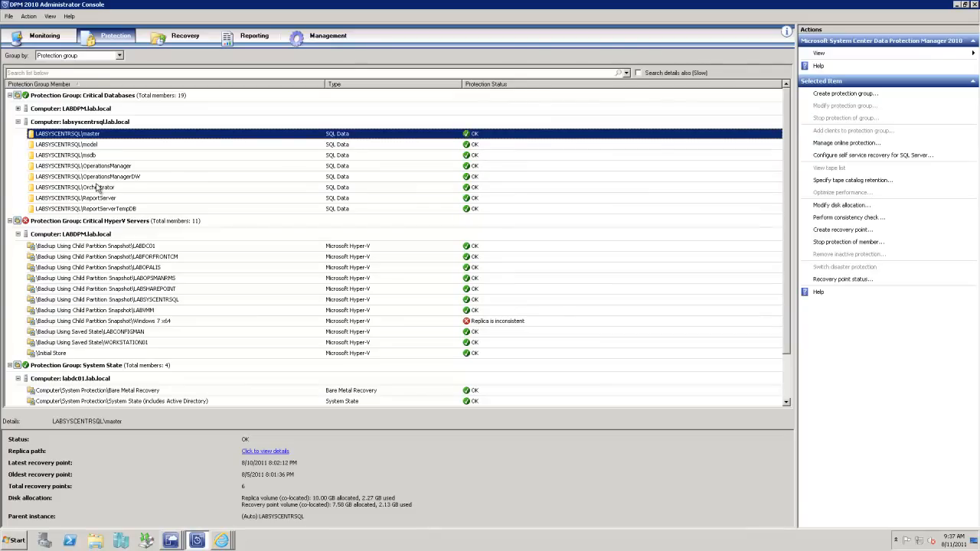
left_click(113, 167)
left_click(140, 177)
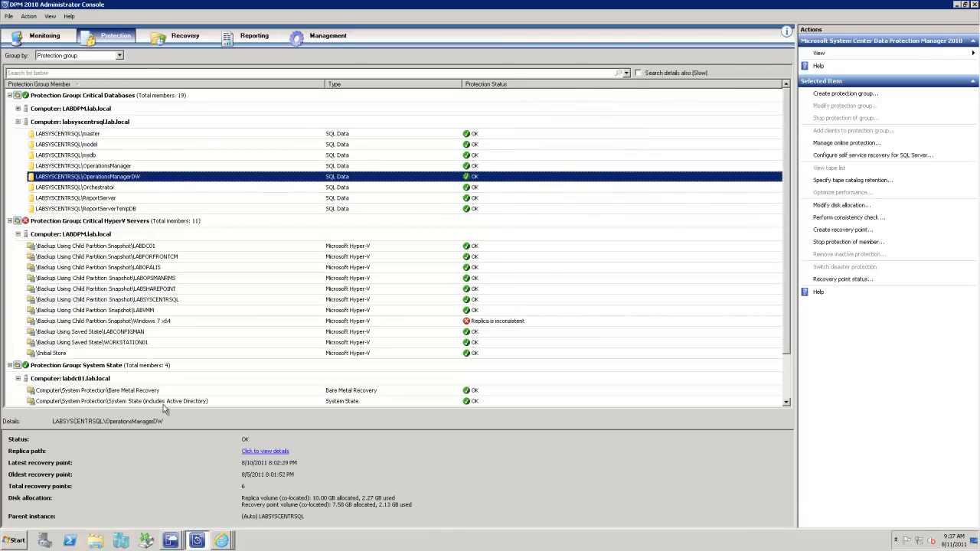
Step: Switch to Internet Explorer and load dell.com in a new tab
left_click(222, 541)
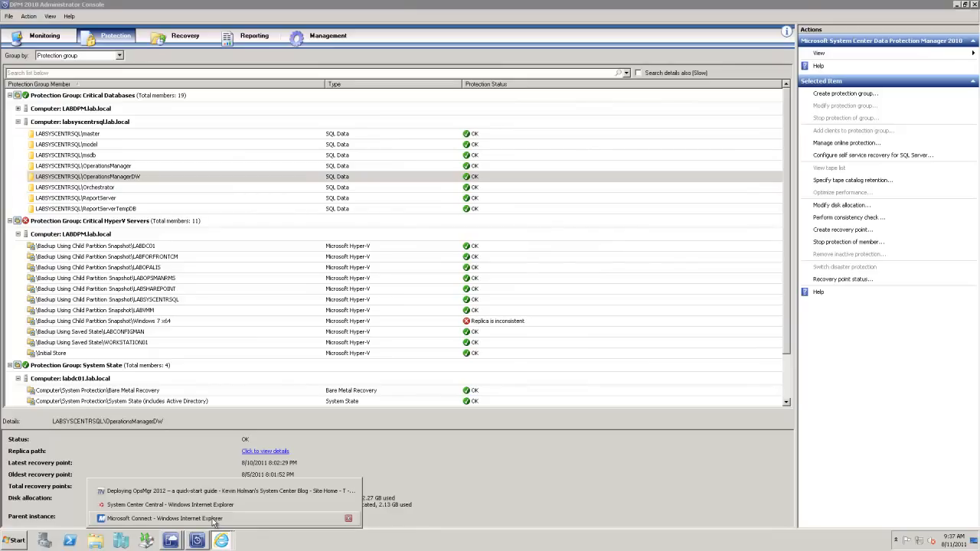
left_click(196, 490)
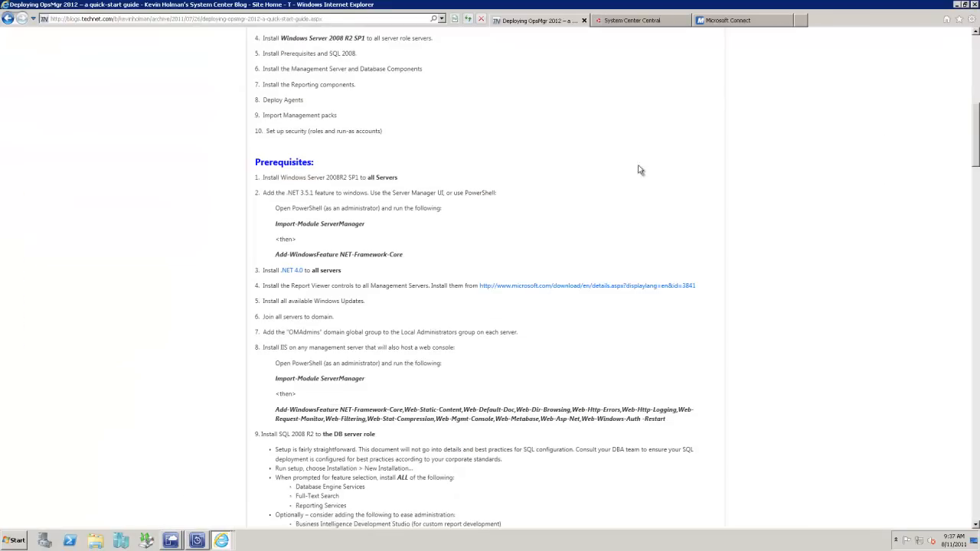
left_click(801, 21)
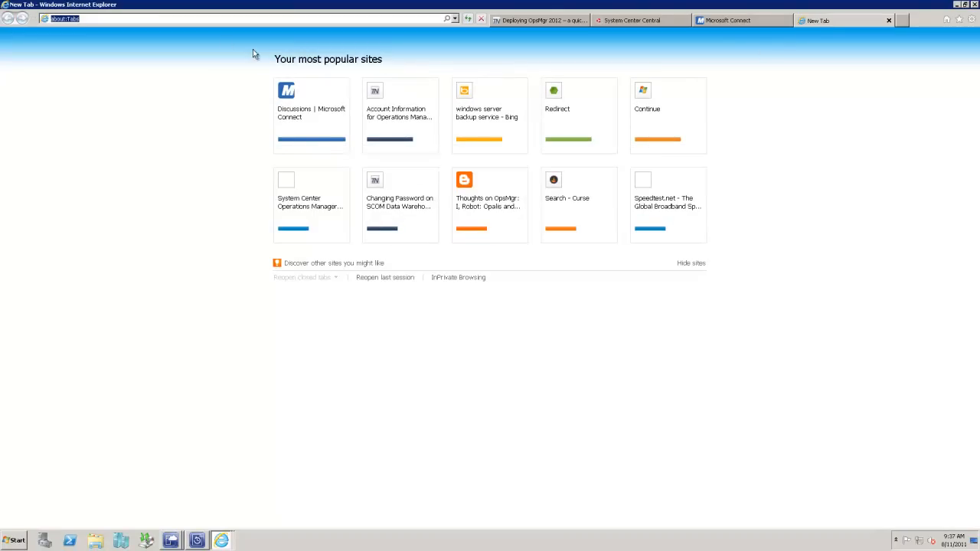
type("dell")
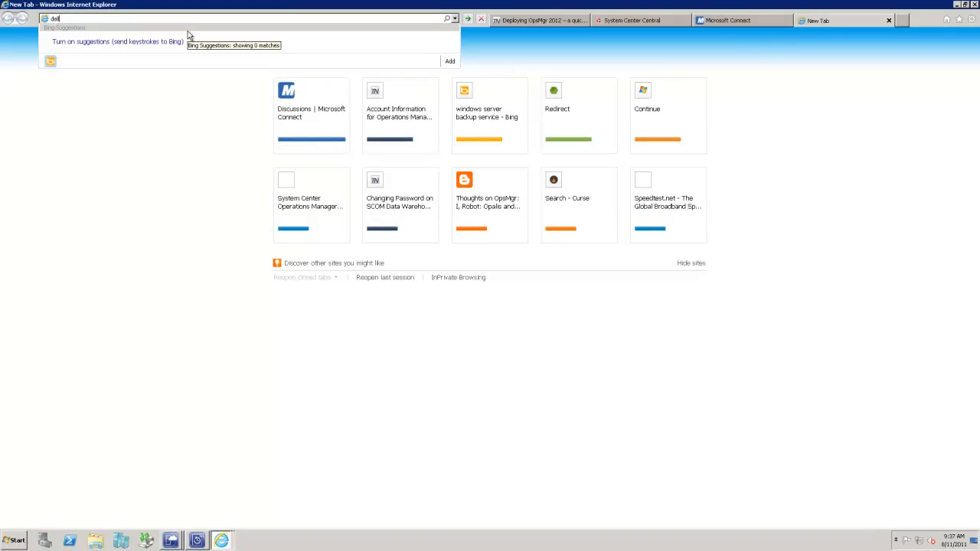
type(".com")
key("Return")
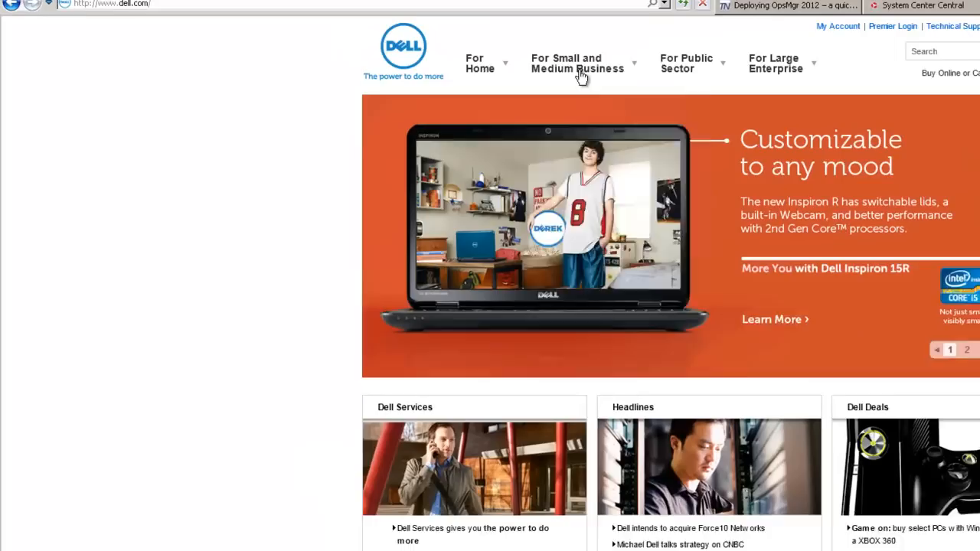
Step: Enter Dell's Small and Medium Business store and open its servers, storage and networking section
left_click(397, 67)
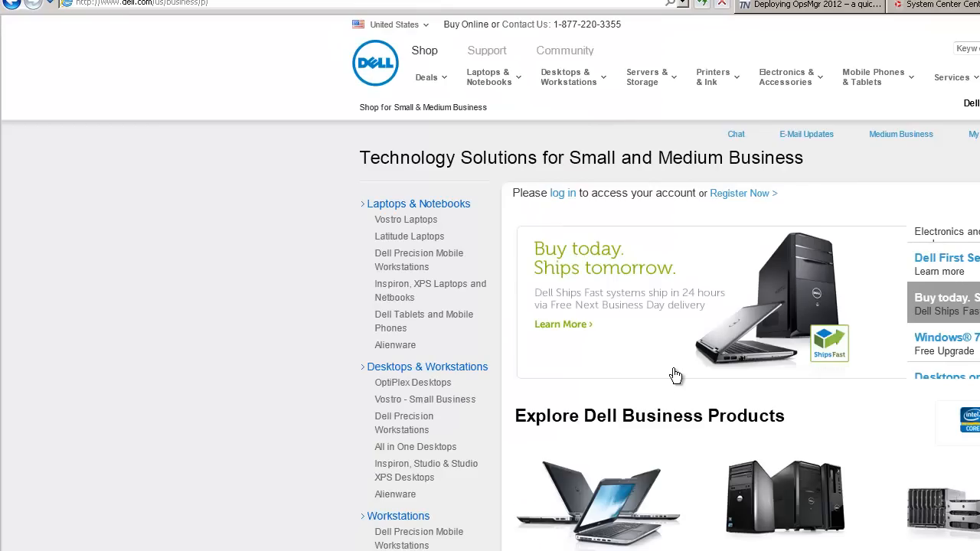
left_click(739, 509)
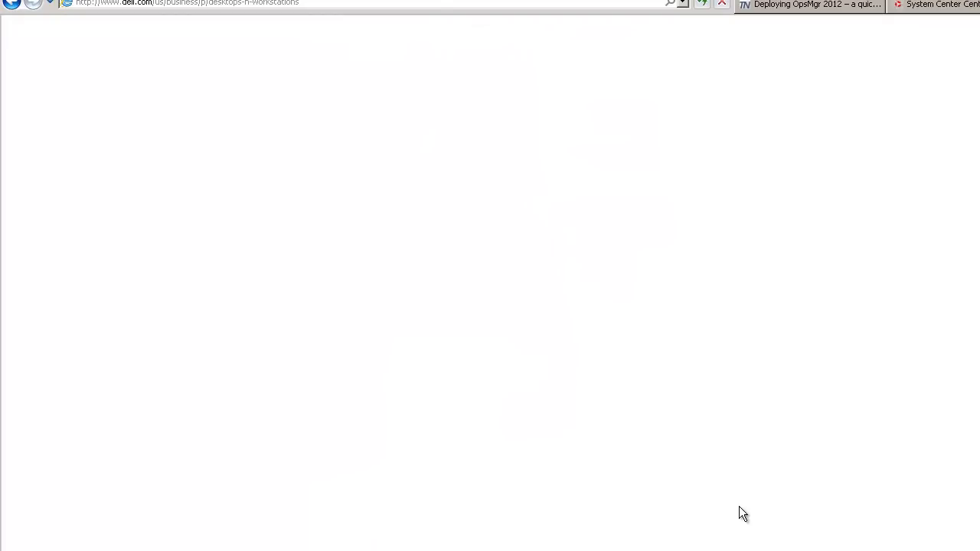
left_click(14, 3)
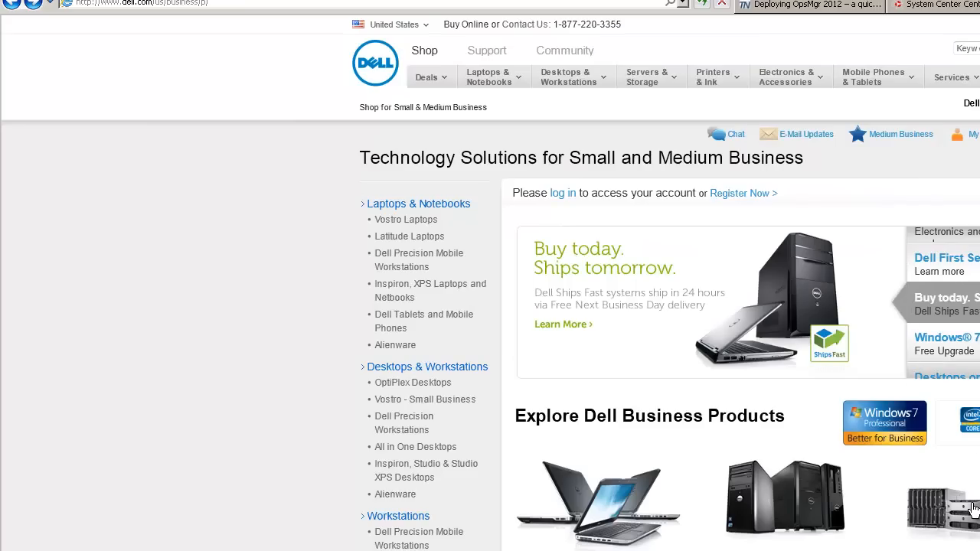
left_click(957, 499)
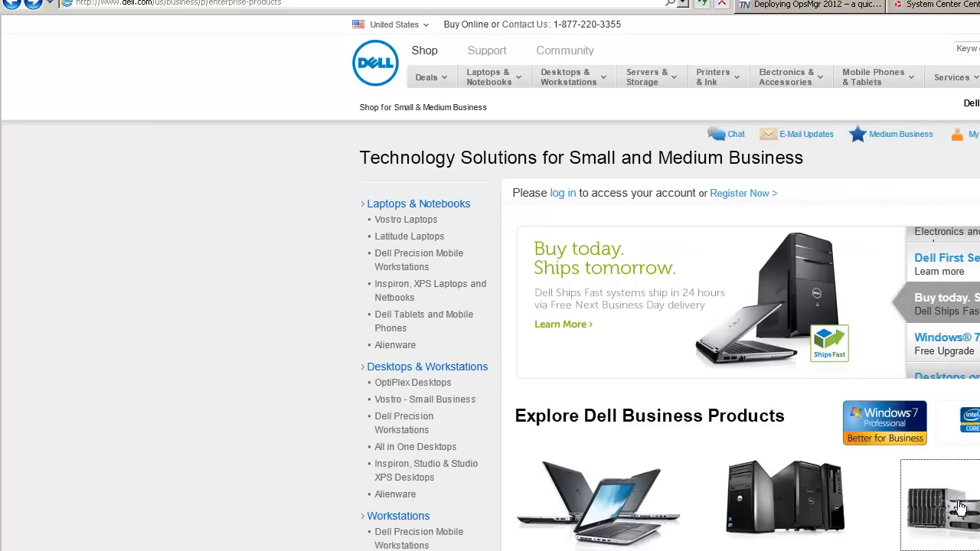
Step: Open the Servers category and list the available PowerEdge tower server models
scroll(765, 505, "down", 5)
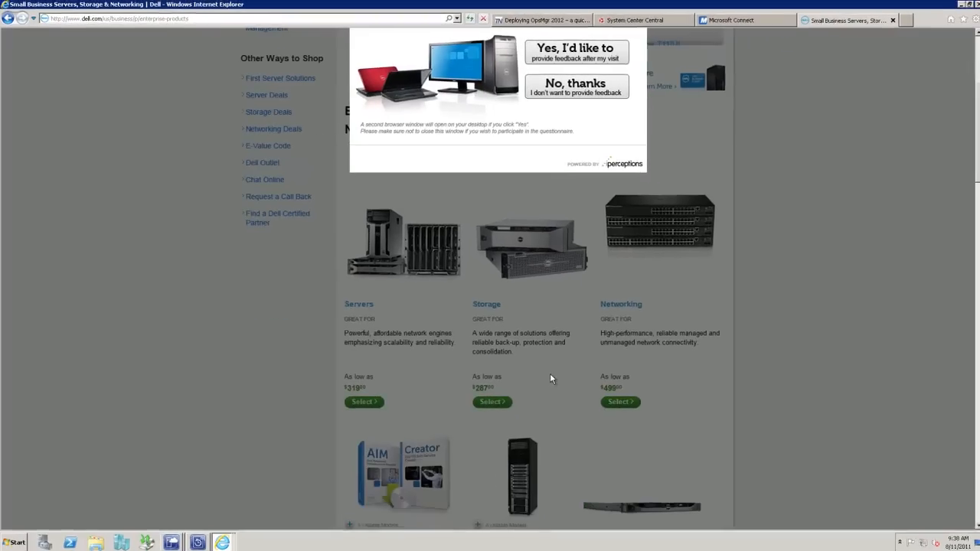
left_click(583, 90)
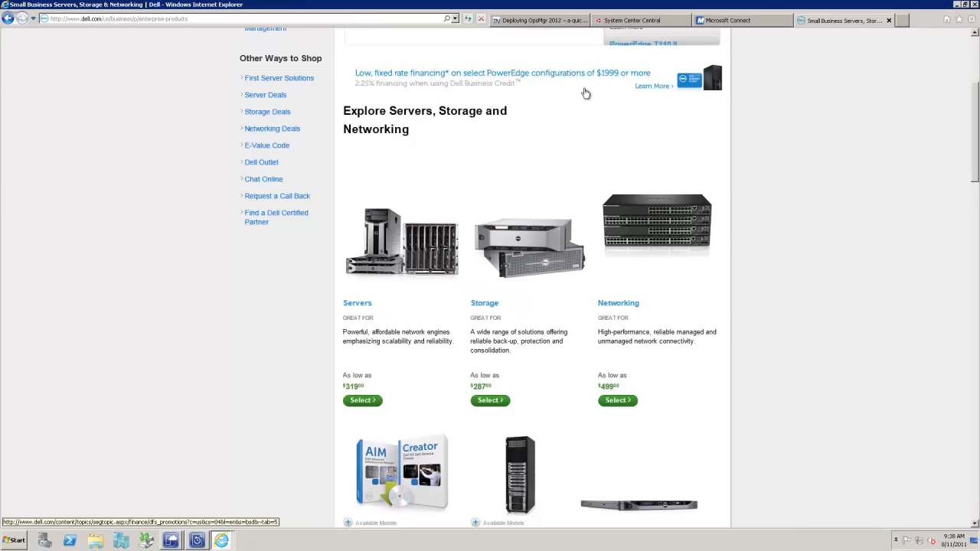
left_click(372, 244)
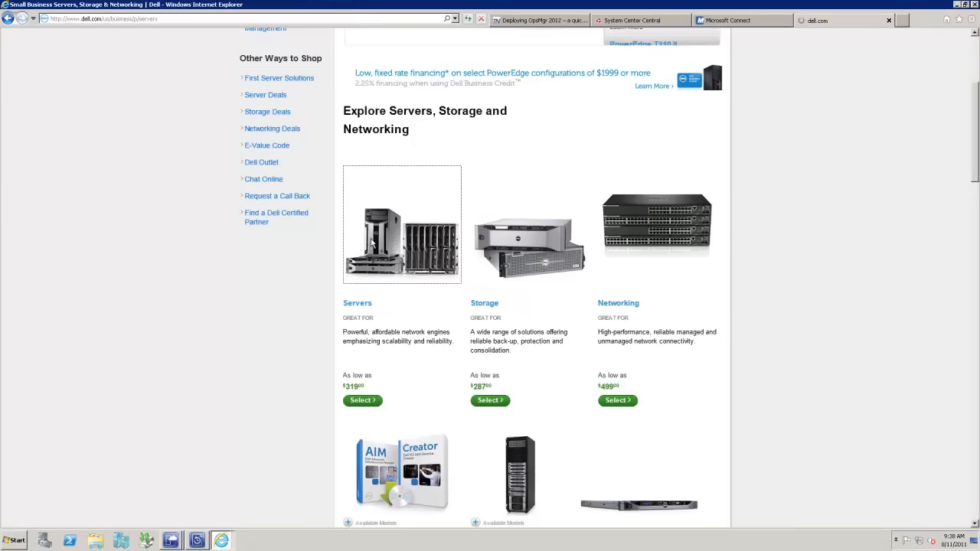
scroll(422, 360, "down", 3)
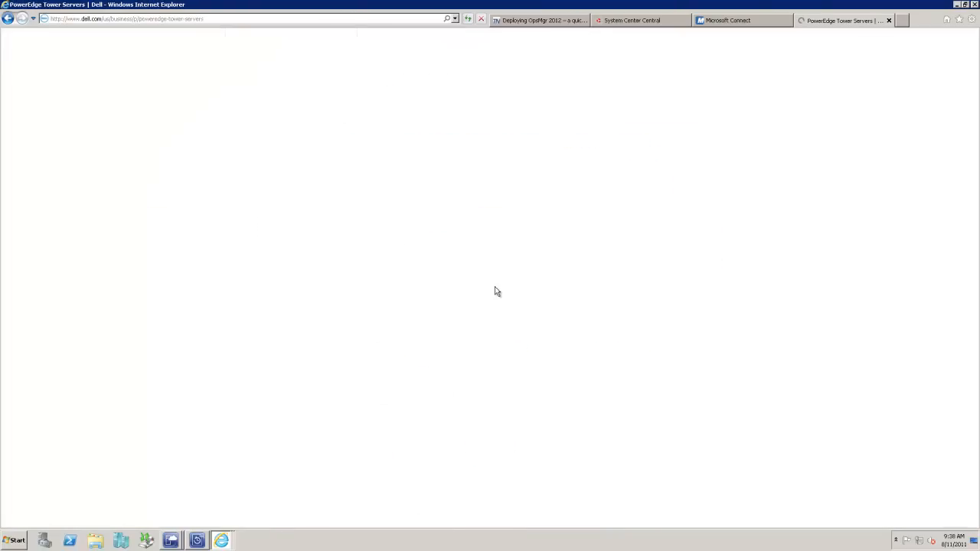
scroll(495, 291, "down", 1)
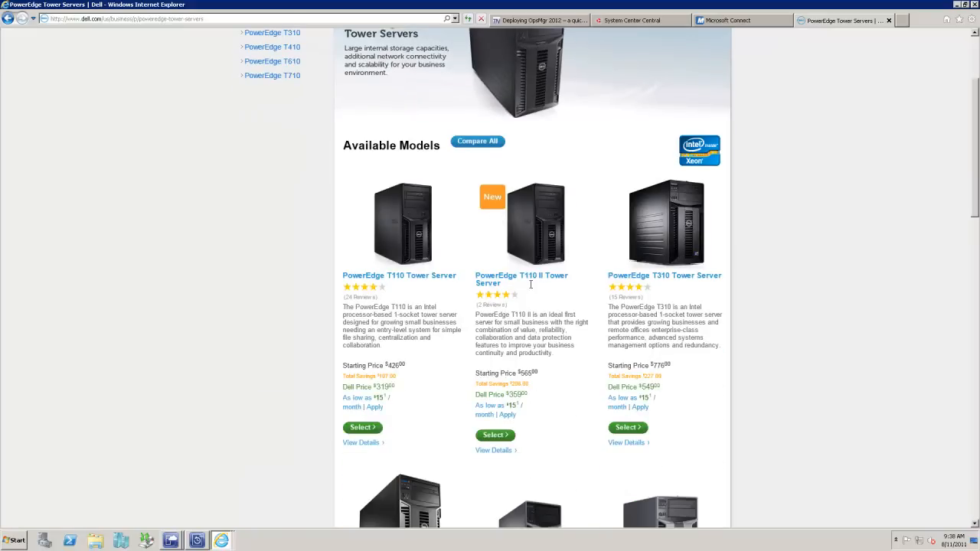
Step: Open the PowerEdge T110 II Tower Server page, look at its Dell price, and bring up its starting configurations
left_click(540, 258)
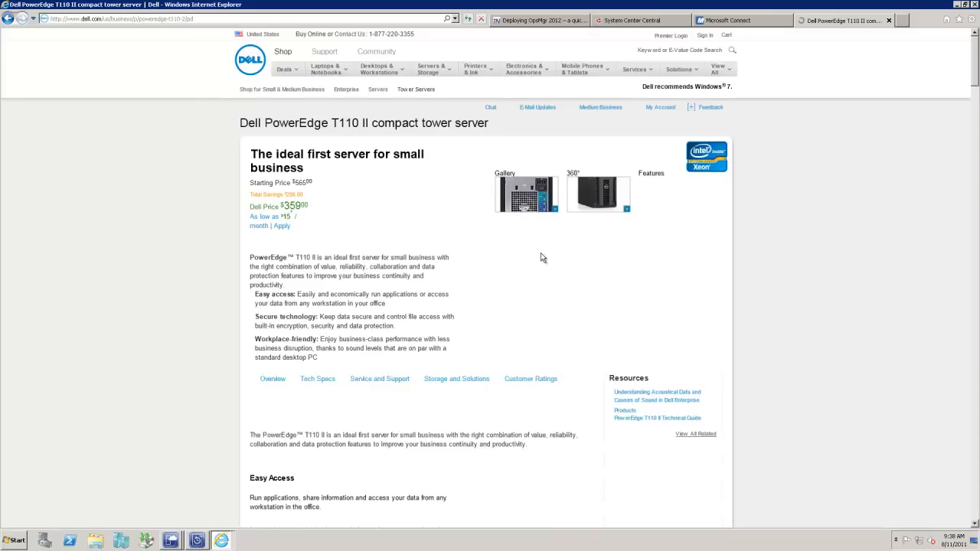
scroll(495, 356, "down", 1)
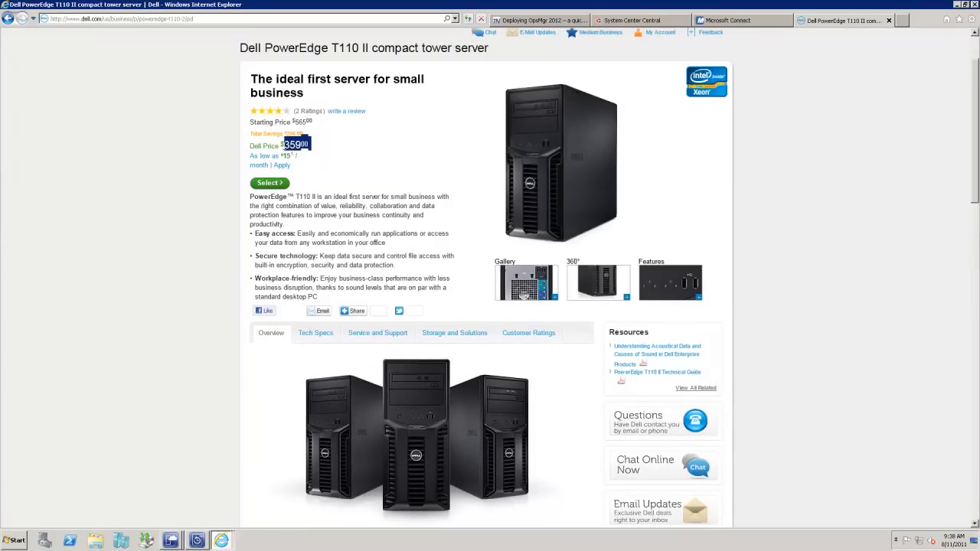
left_click(280, 185)
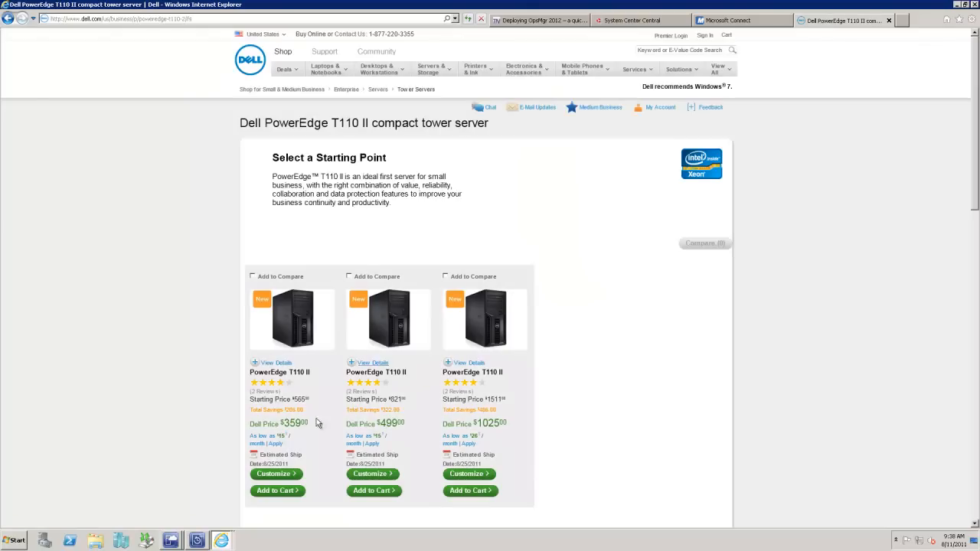
Step: Customize the $359 PowerEdge T110 II configuration and select the Intel Xeon E3-1220 3.10 GHz quad-core processor
scroll(285, 452, "down", 3)
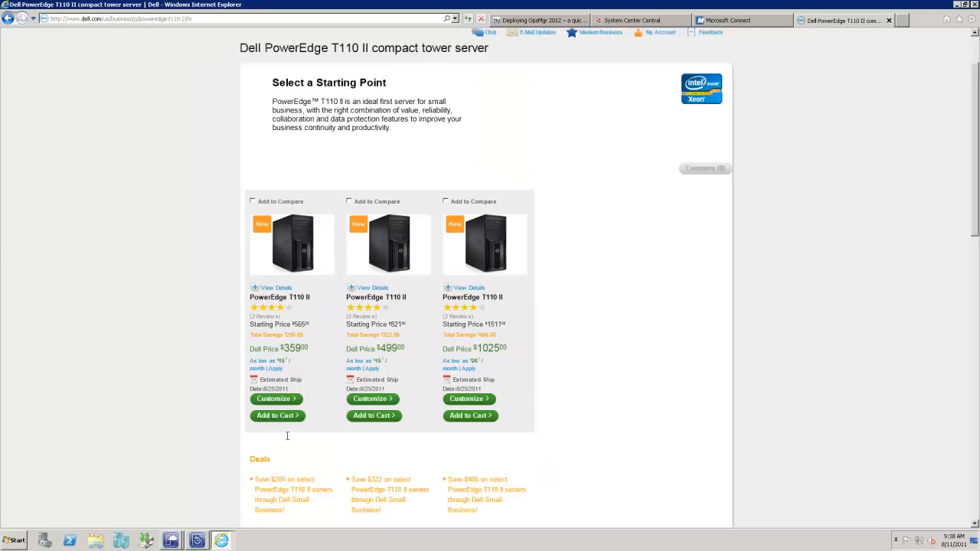
left_click(298, 324)
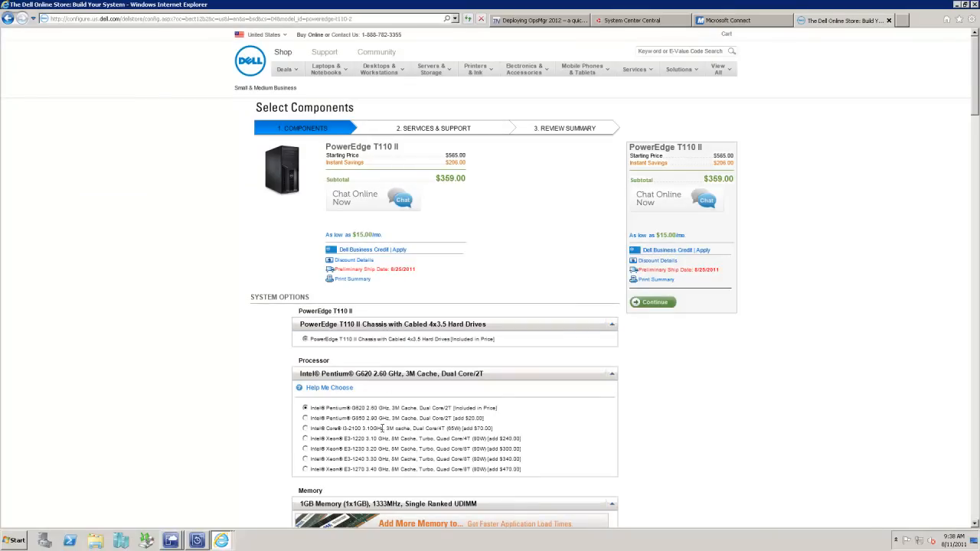
left_click(305, 439)
Step: Examine the PowerEdge T110 II's memory, operating system, hard drive, network adapter, SQL Server, backup and accessory options, returning to the processor and memory choices
scroll(439, 414, "down", 5)
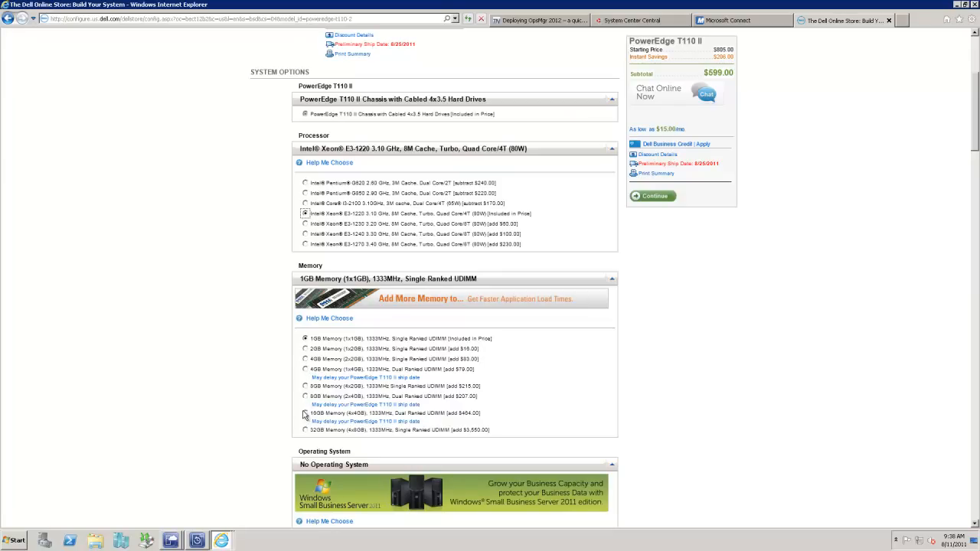
scroll(305, 416, "down", 5)
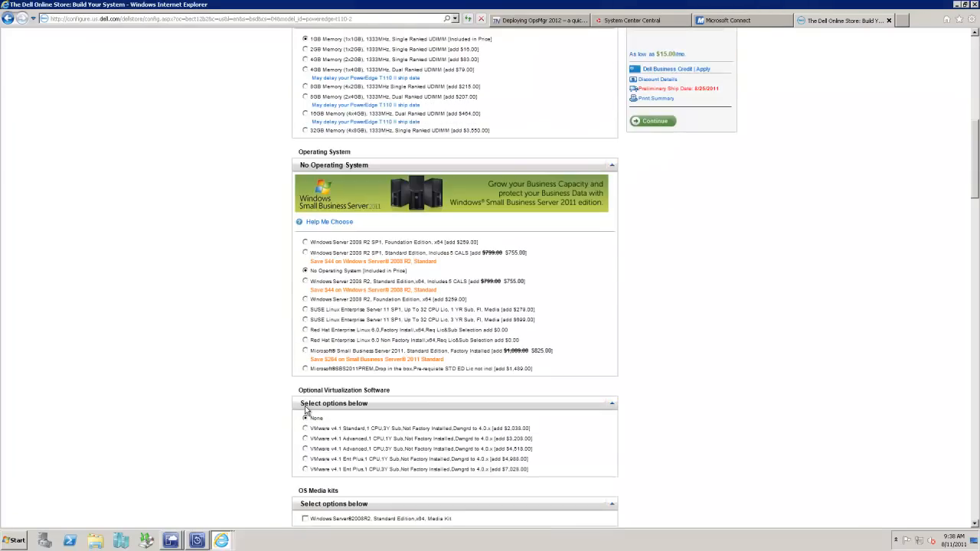
scroll(305, 410, "down", 5)
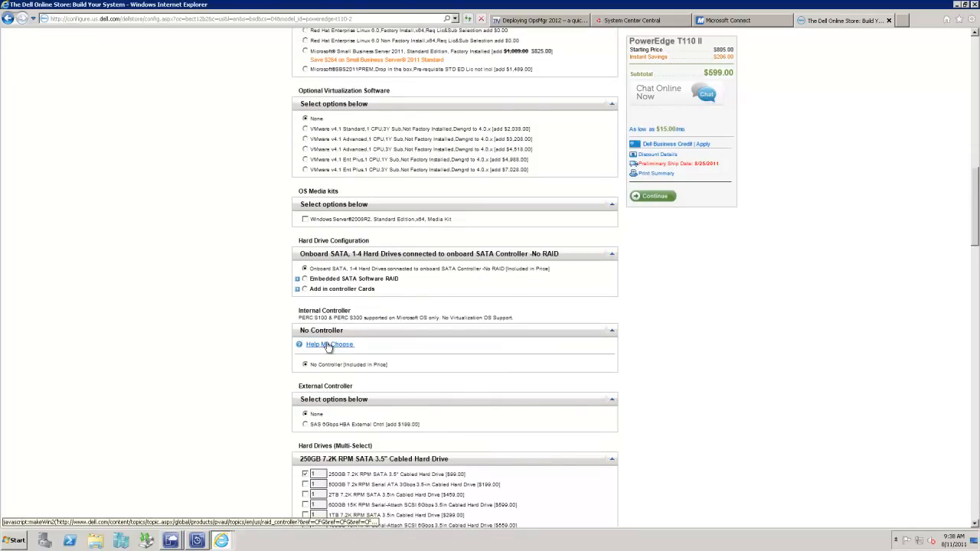
scroll(328, 346, "down", 3)
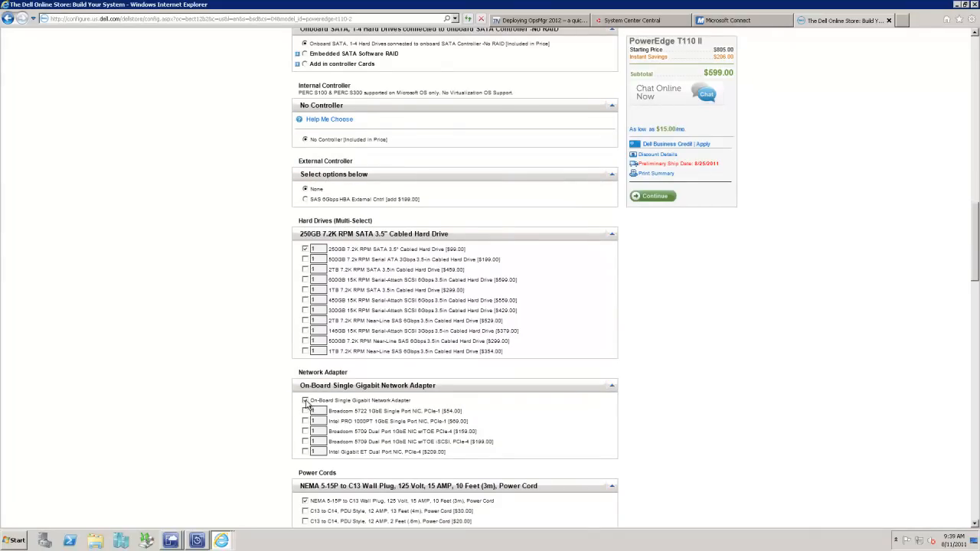
scroll(308, 399, "down", 1)
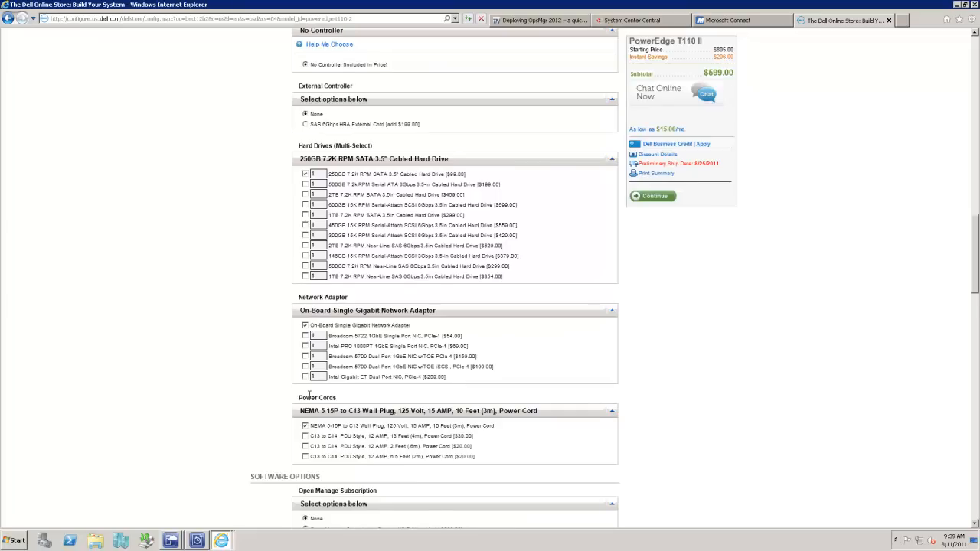
scroll(309, 395, "down", 4)
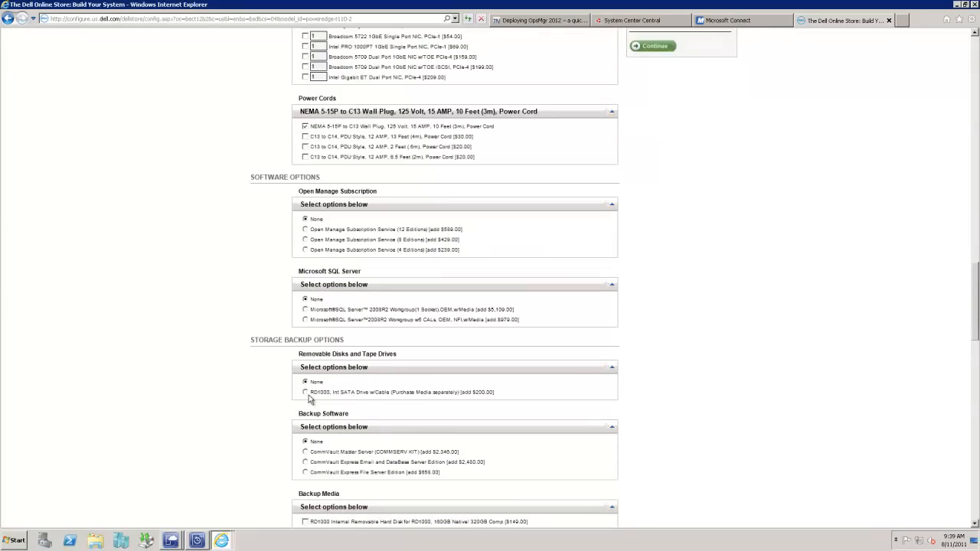
scroll(309, 396, "down", 3)
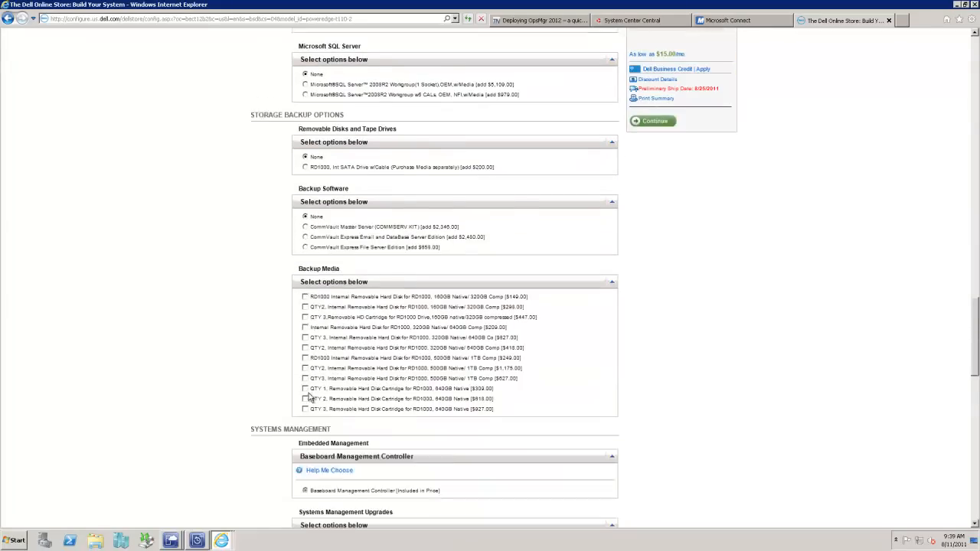
scroll(308, 395, "down", 1)
scroll(310, 396, "down", 2)
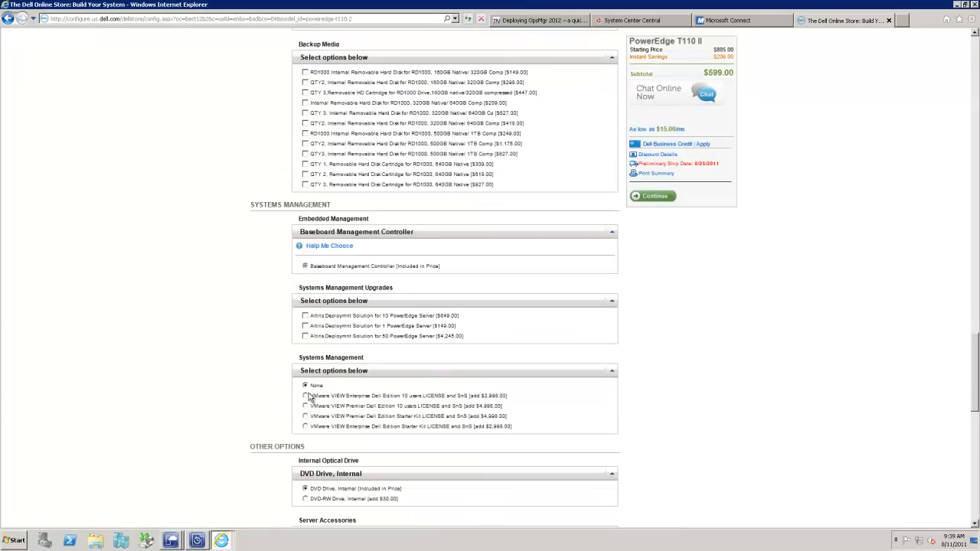
scroll(309, 397, "down", 3)
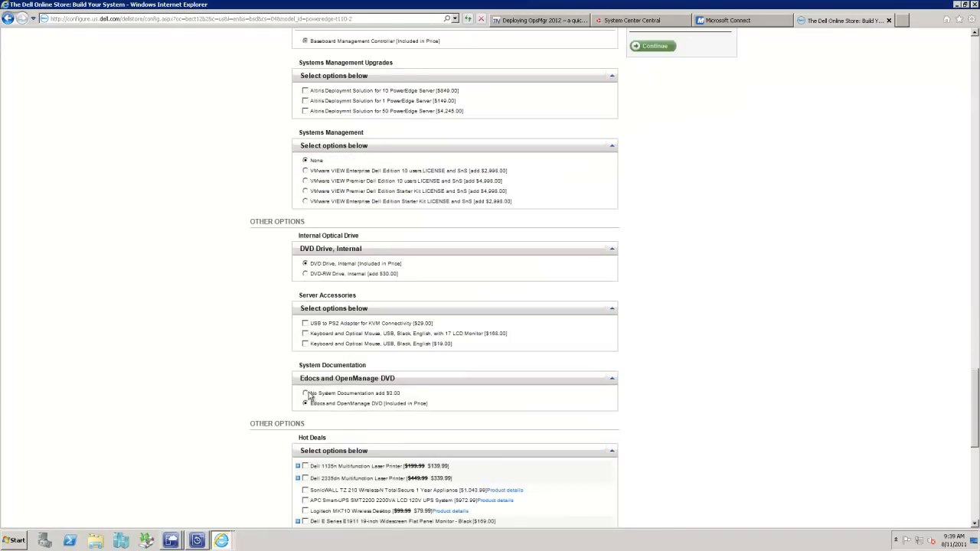
scroll(309, 396, "down", 1)
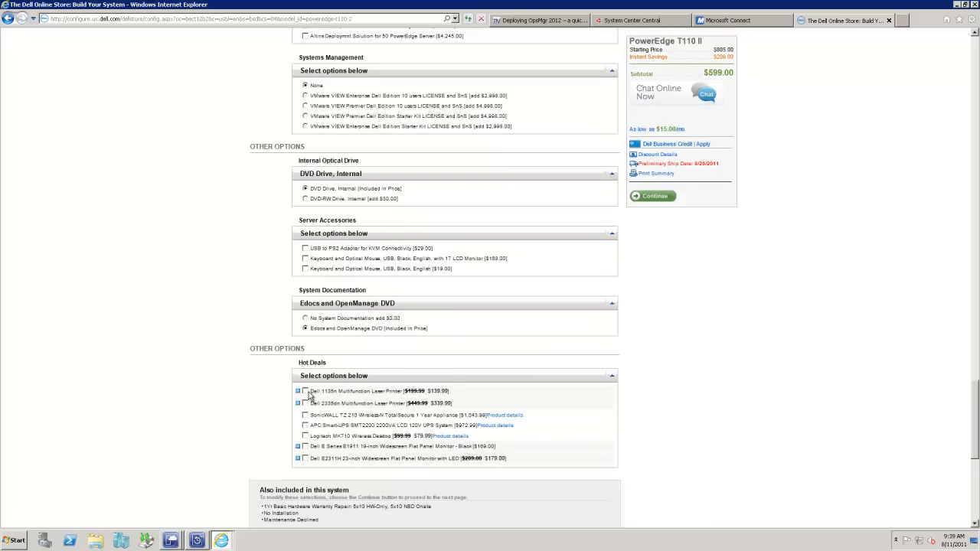
scroll(309, 396, "up", 11)
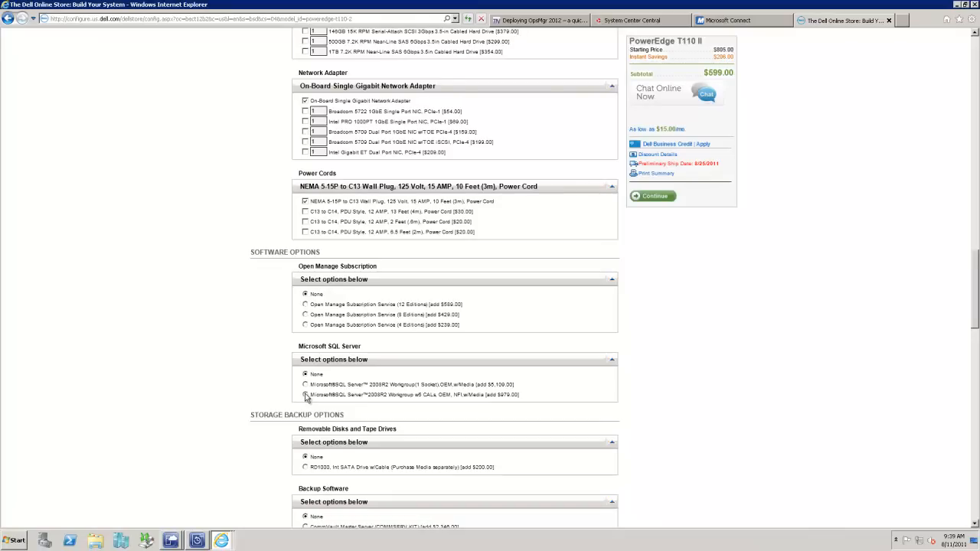
scroll(306, 395, "up", 2)
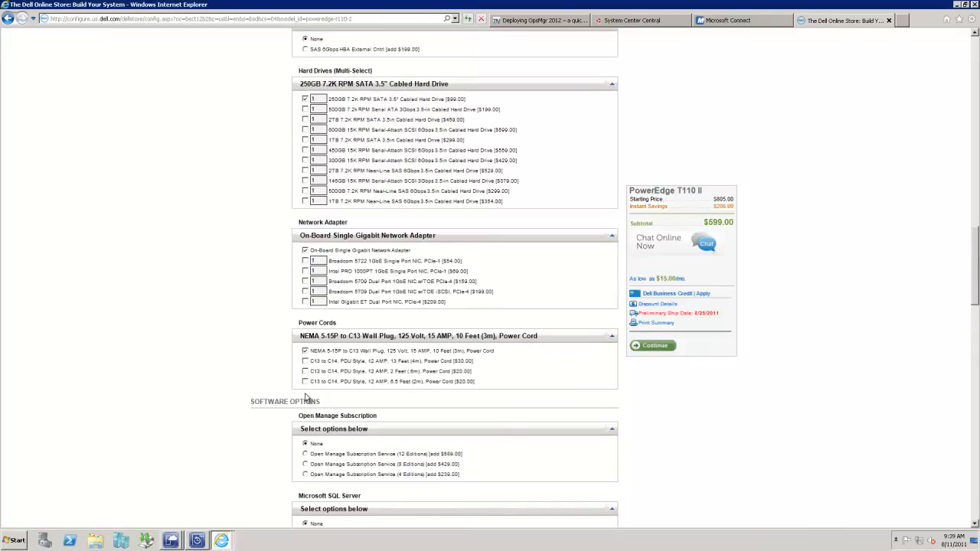
scroll(313, 371, "up", 4)
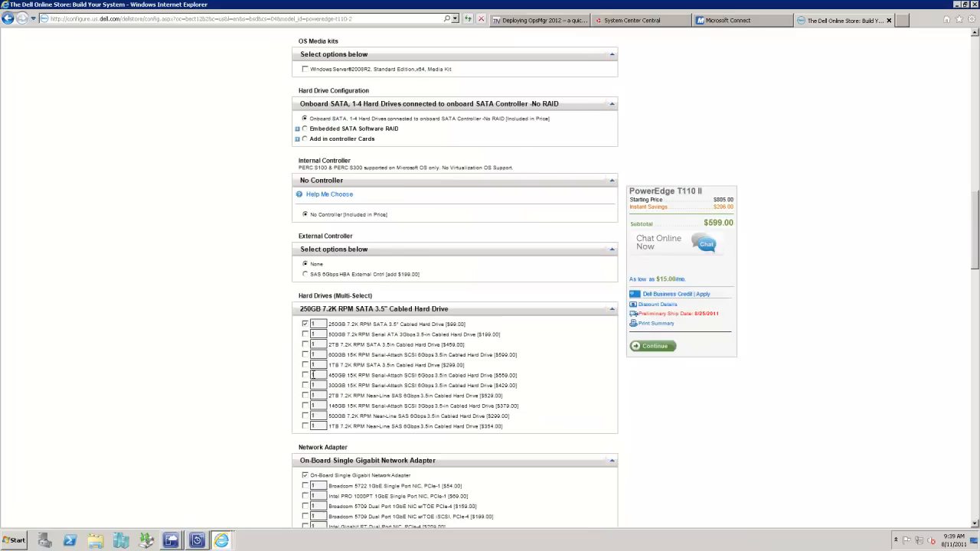
scroll(313, 376, "up", 2)
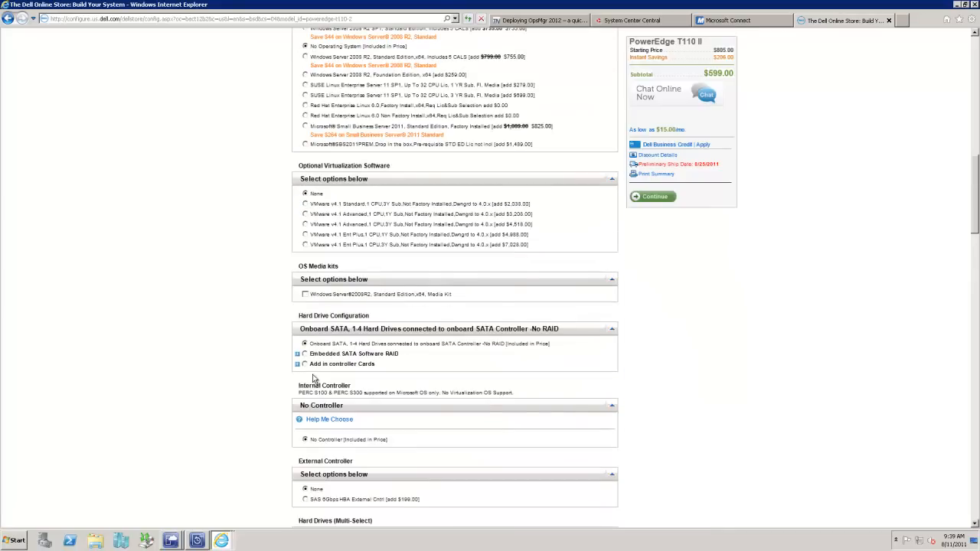
scroll(313, 377, "up", 4)
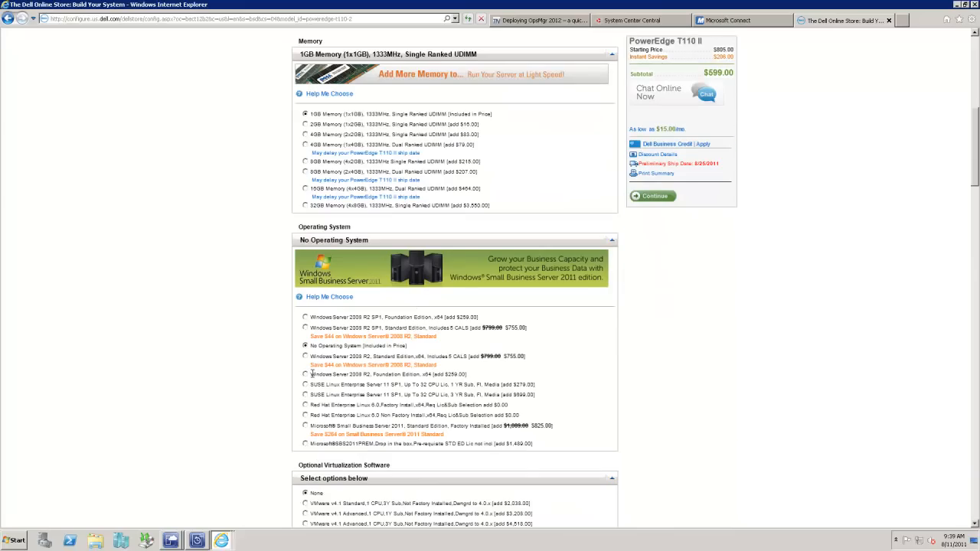
scroll(312, 375, "up", 4)
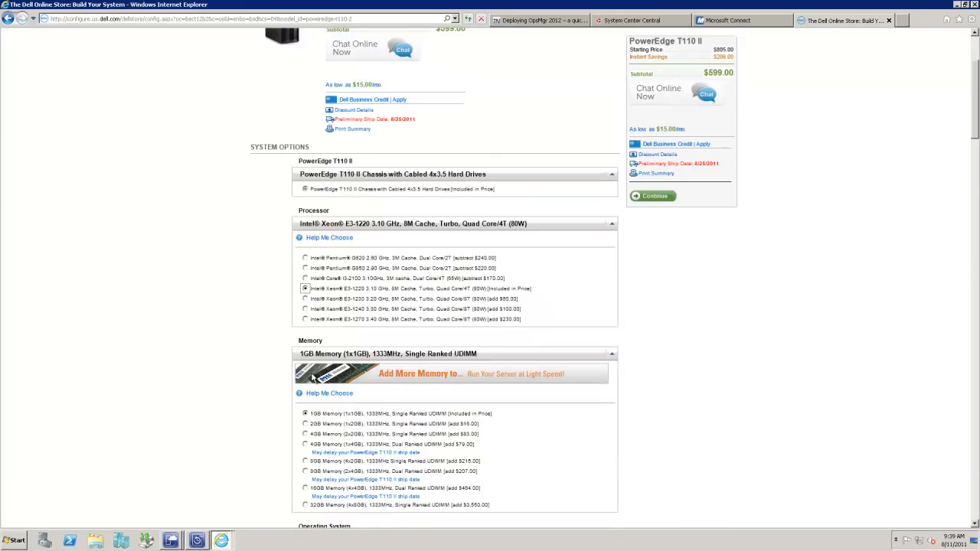
Step: Leave the Dell configuration and look through Newegg's search results for Mediasonic eSATA drive enclosures
scroll(312, 378, "up", 2)
left_click_drag(463, 179, 329, 280)
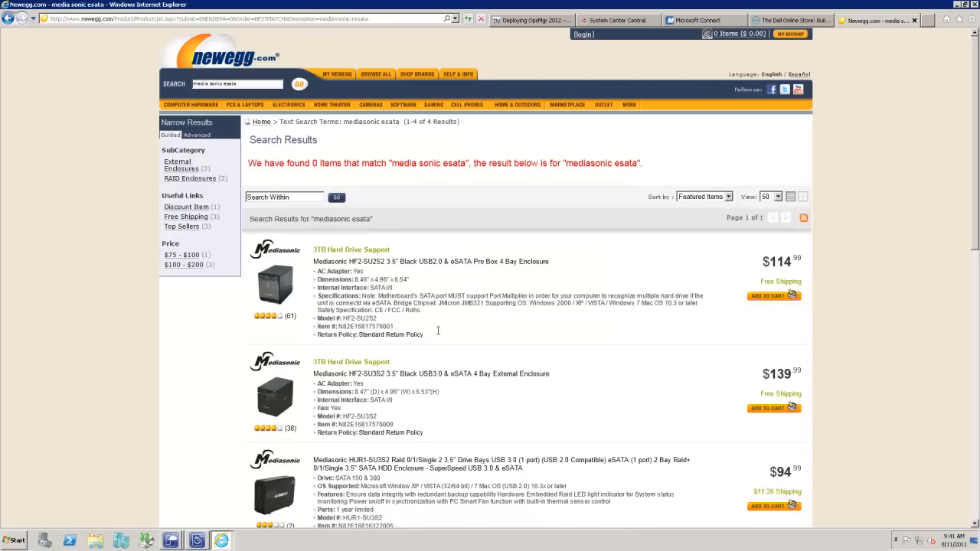
scroll(452, 343, "down", 1)
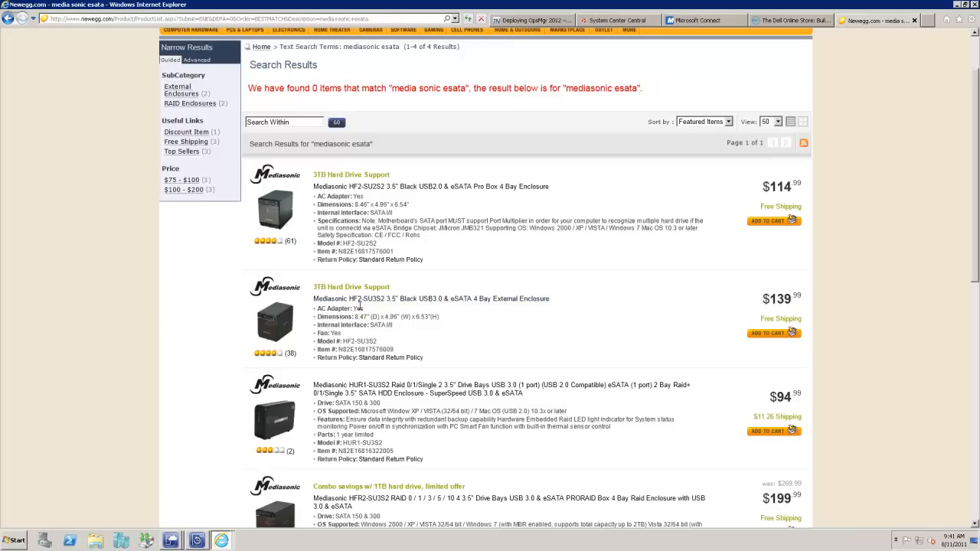
scroll(359, 306, "down", 2)
scroll(359, 306, "down", 2)
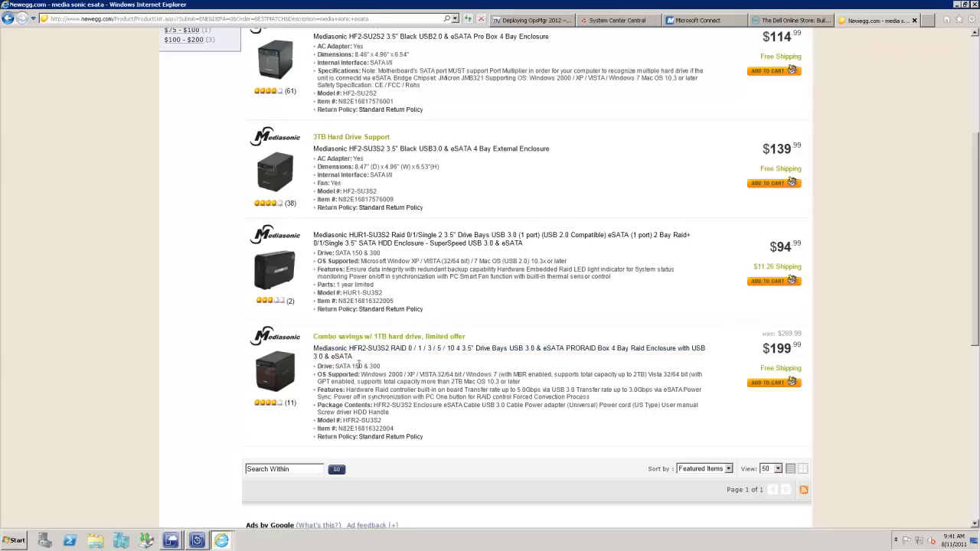
Step: Open the Mediasonic HFR2-SU3S2 four-bay RAID enclosure's product page and review its price, overview and combo offer
left_click(365, 356)
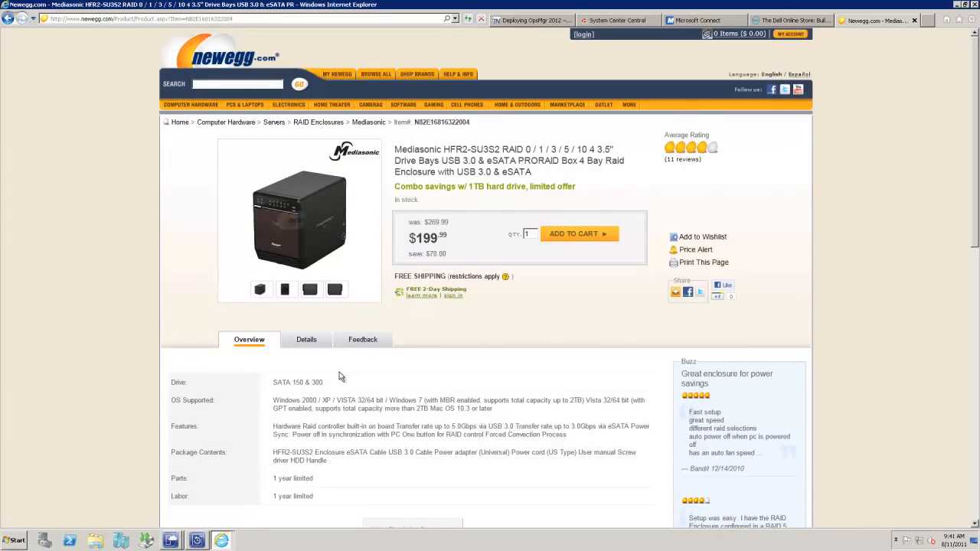
scroll(340, 372, "down", 5)
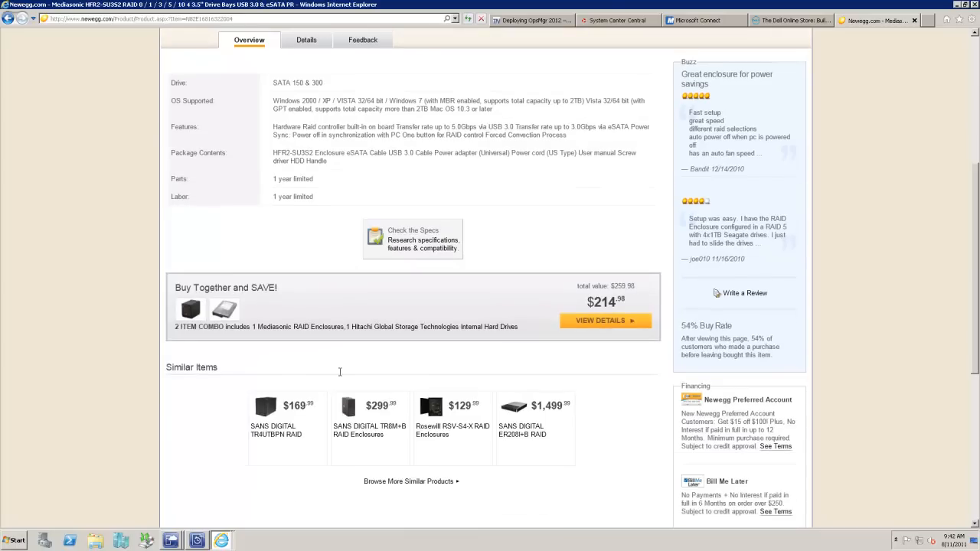
scroll(342, 369, "up", 5)
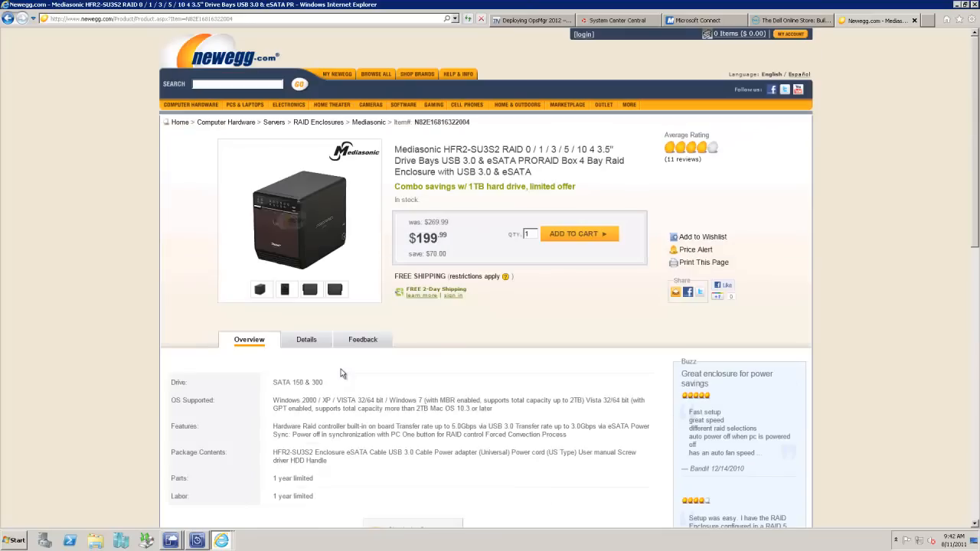
Step: Browse the HFR2-SU3S2 enclosure's product photos, viewing its open front, both sides and rear ports
left_click(299, 220)
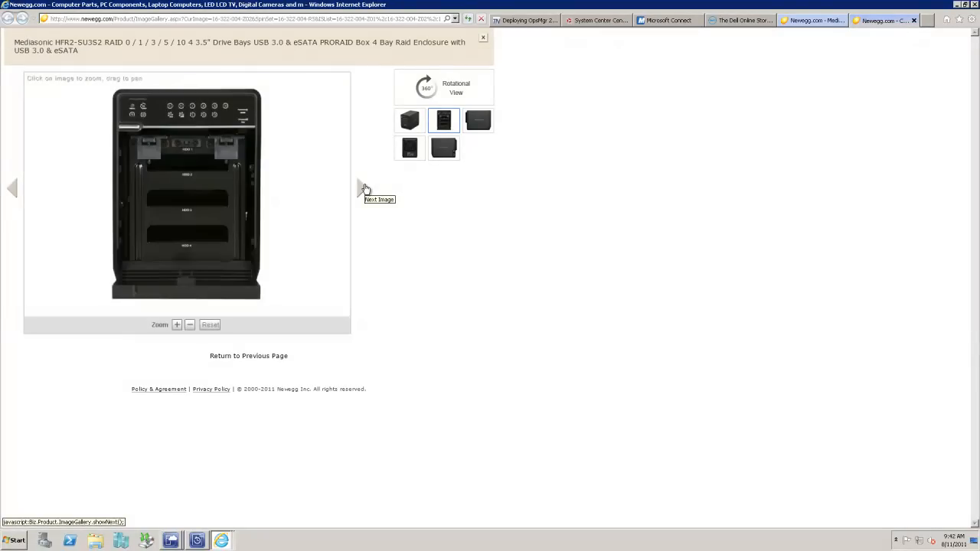
left_click(364, 188)
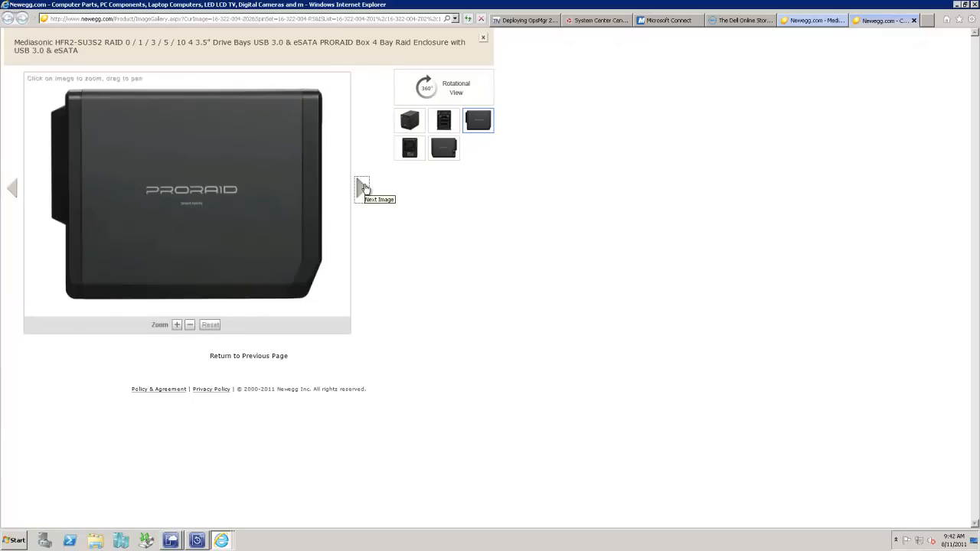
left_click(365, 188)
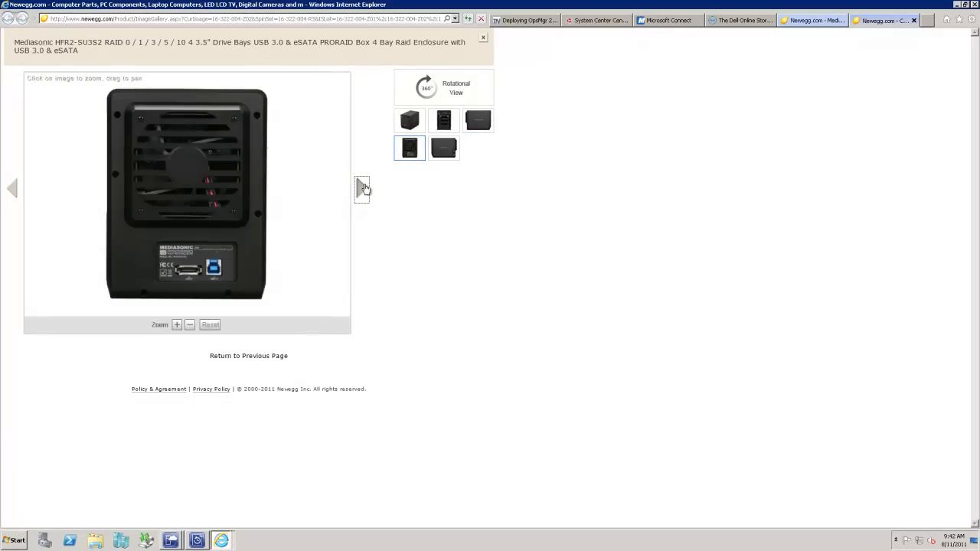
left_click(364, 188)
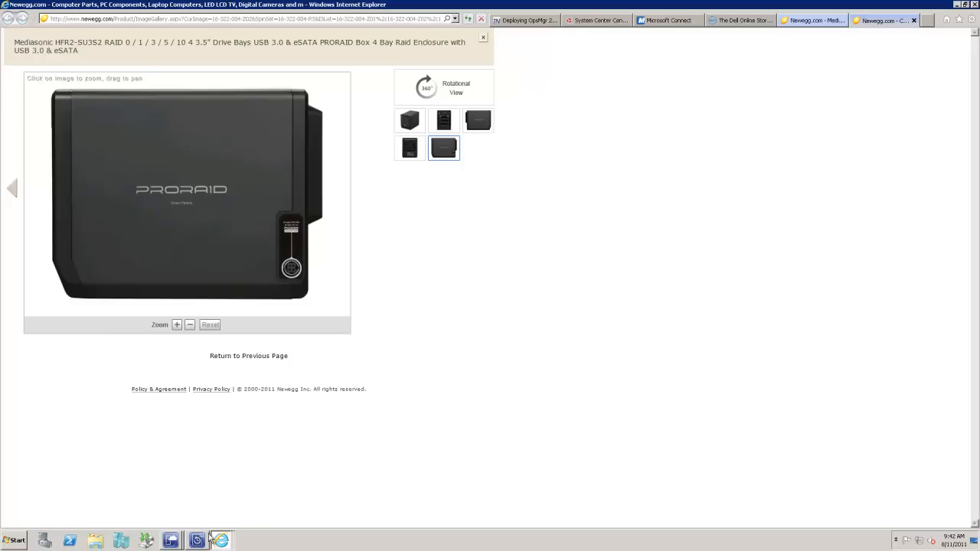
Step: Switch from the browser to Virtual Machine Manager and open the LABOPSMAN2012 machine's settings through Hyper-V Manager
mouse_move(172, 541)
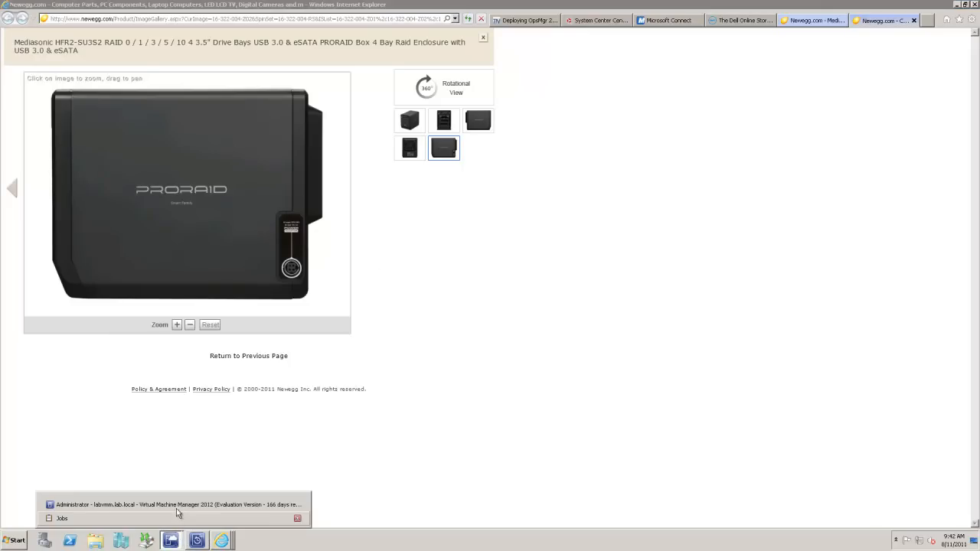
left_click(125, 505)
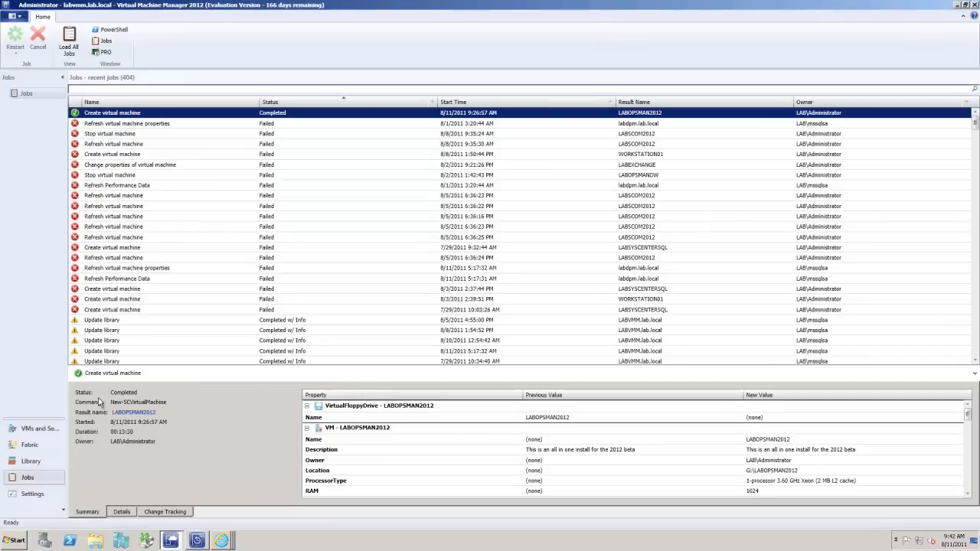
left_click(123, 540)
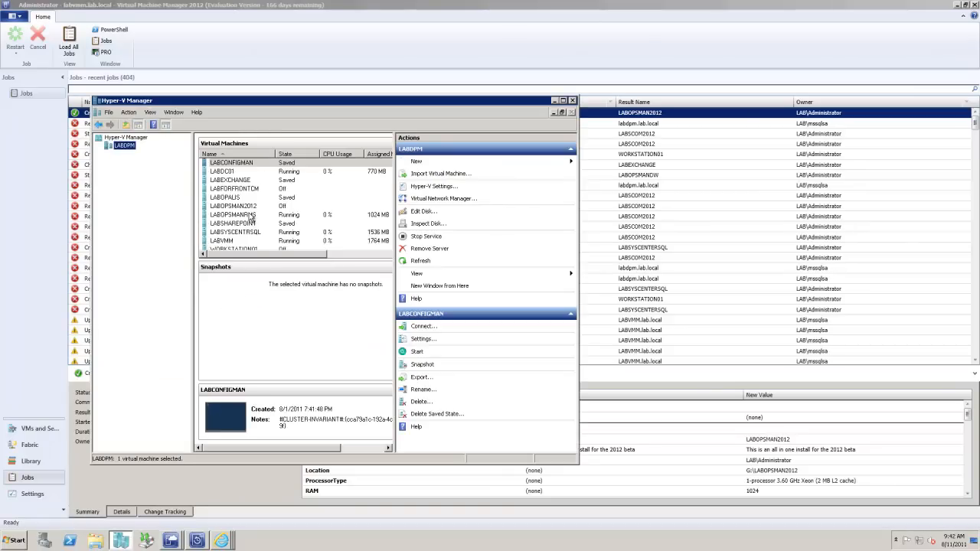
right_click(253, 206)
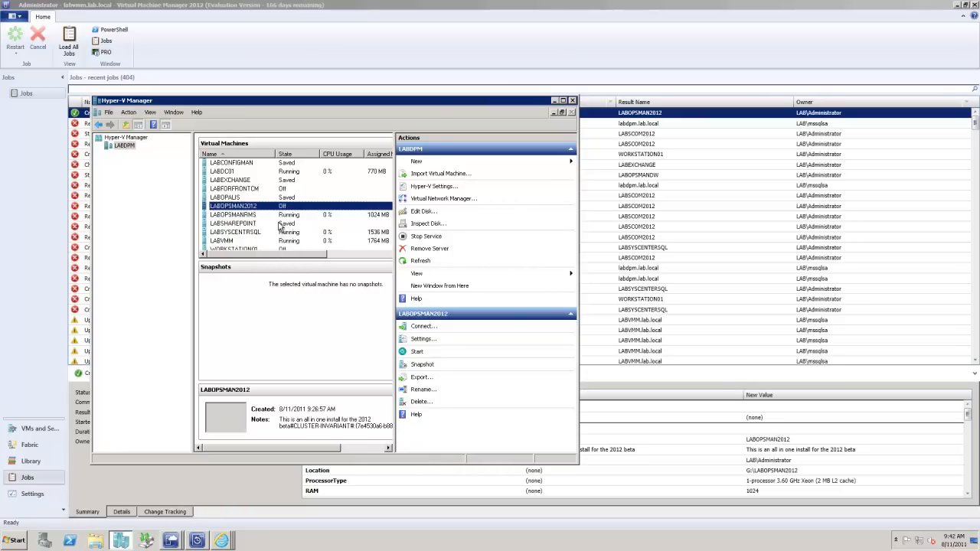
left_click(277, 226)
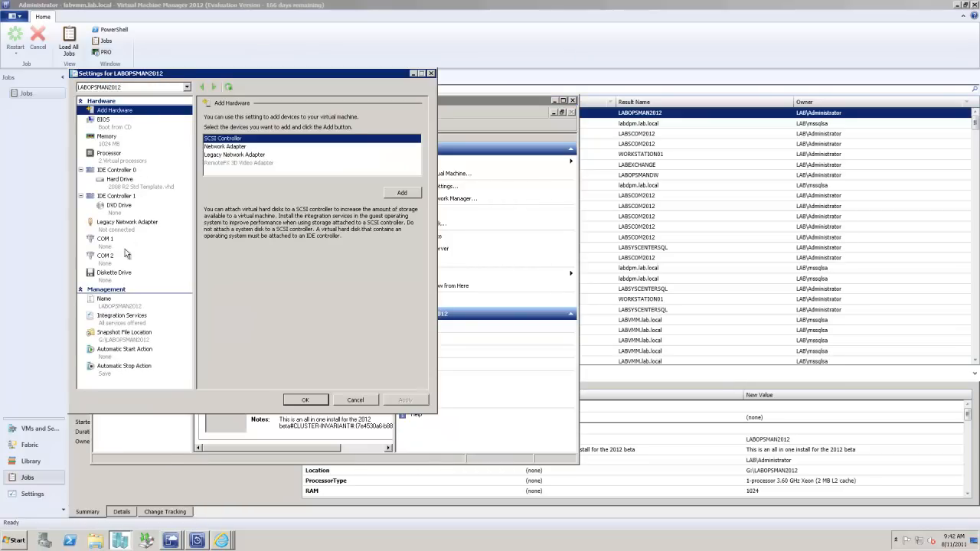
Step: Connect LABOPSMAN2012's legacy network adapter to "Local Area Connection 2 - Virtual Network" and apply the change
left_click(126, 222)
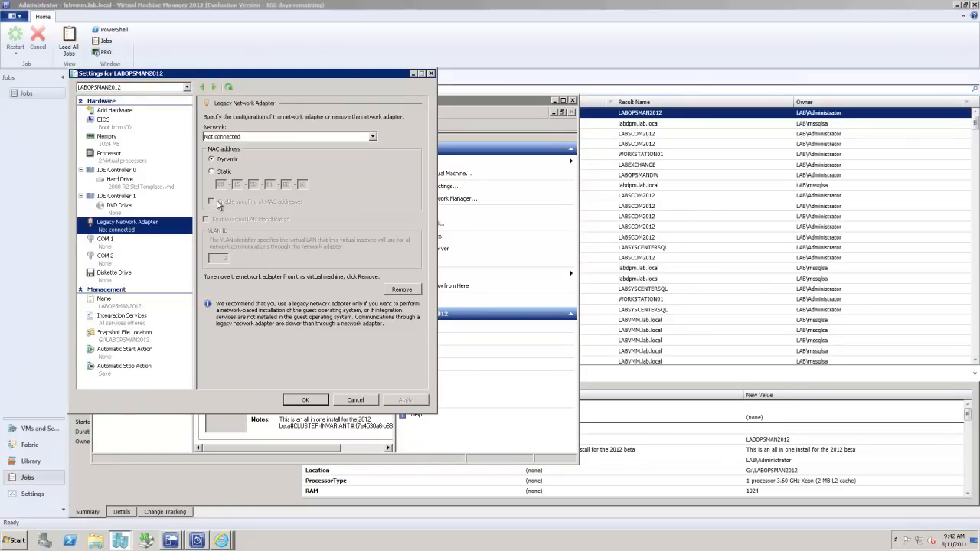
left_click(277, 137)
left_click(266, 153)
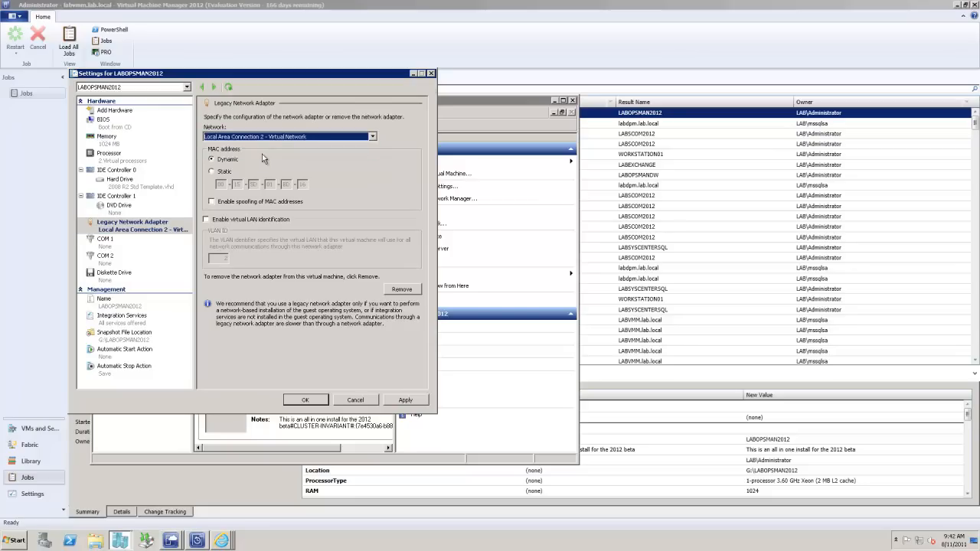
left_click(394, 402)
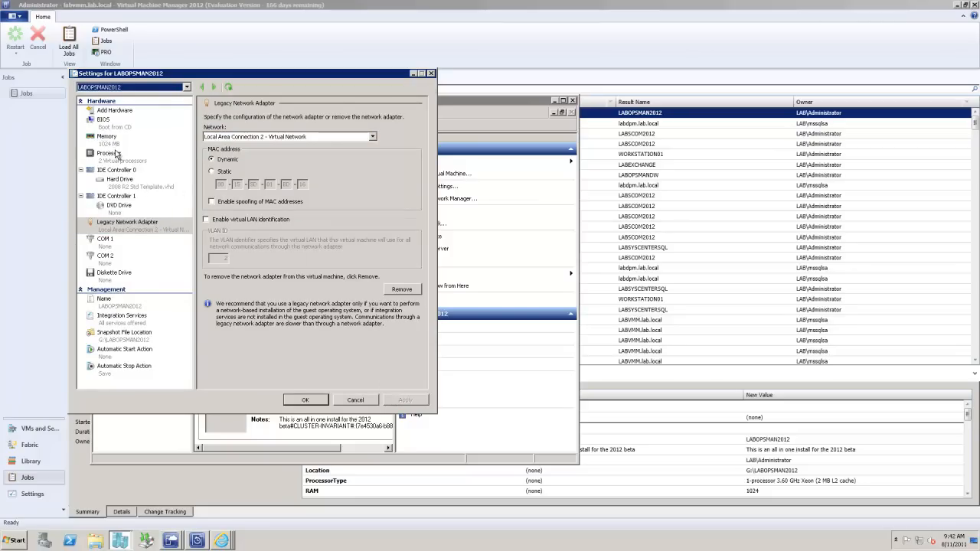
Step: Set LABOPSMAN2012's static RAM to 2048 MB and apply the change
left_click(115, 141)
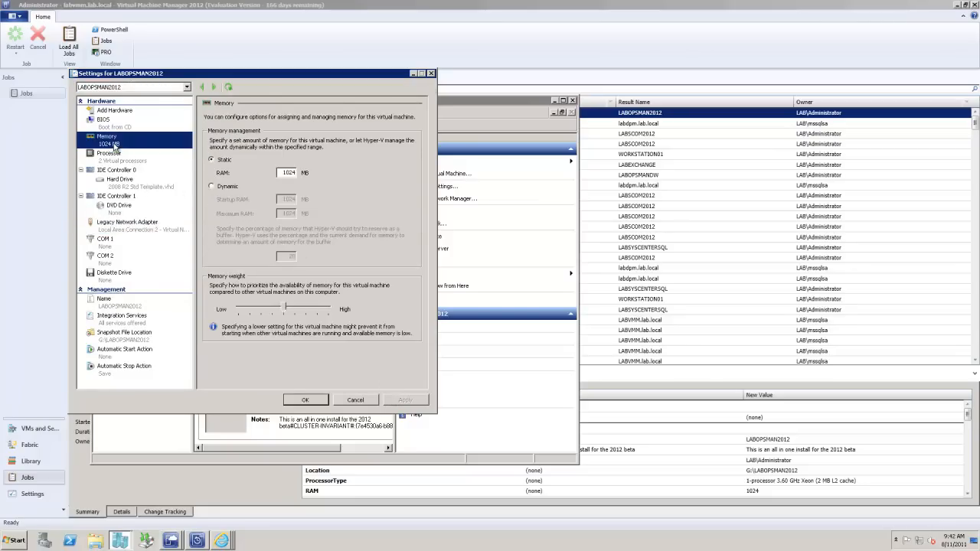
double_click(284, 173)
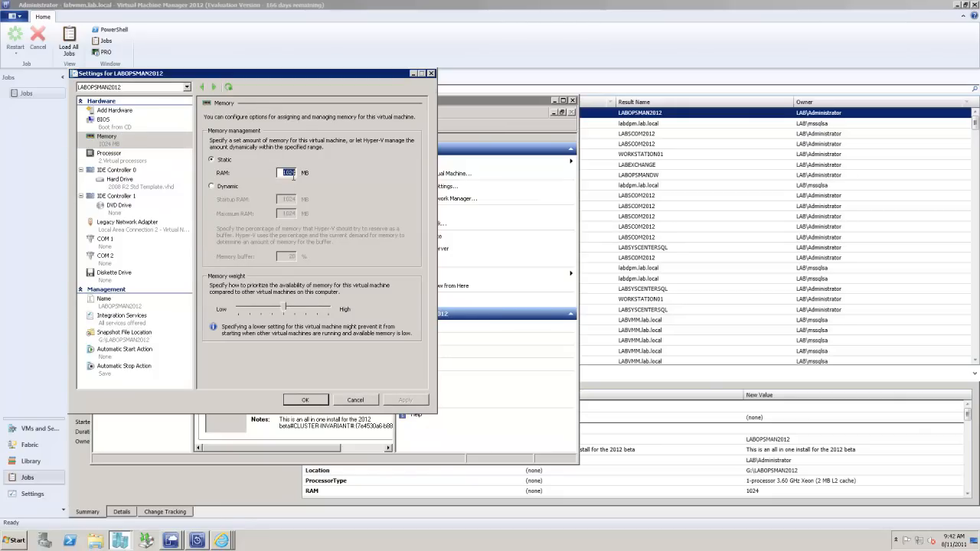
type("2048")
left_click(393, 402)
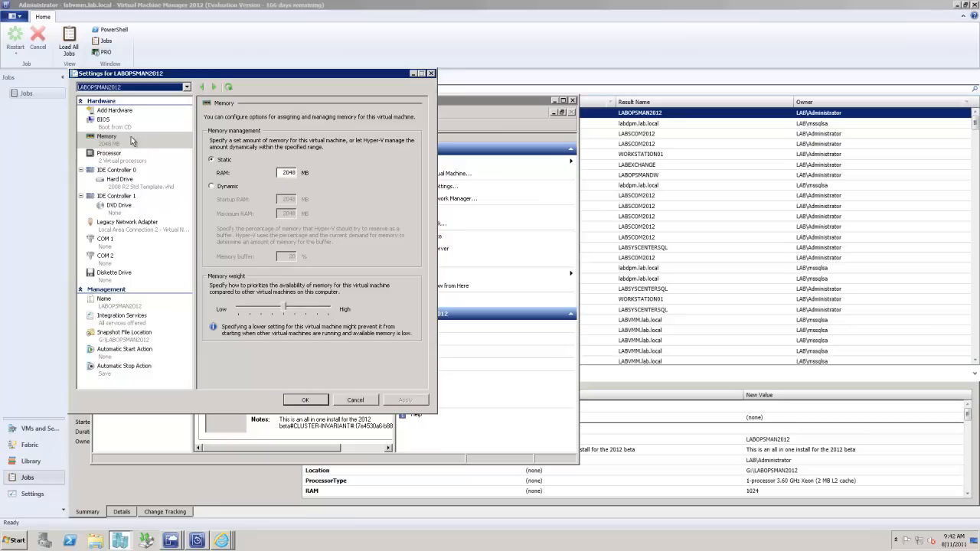
Step: Set LABOPSMAN2012's number of logical processors to 4, save the settings and close Hyper-V Manager
left_click(111, 159)
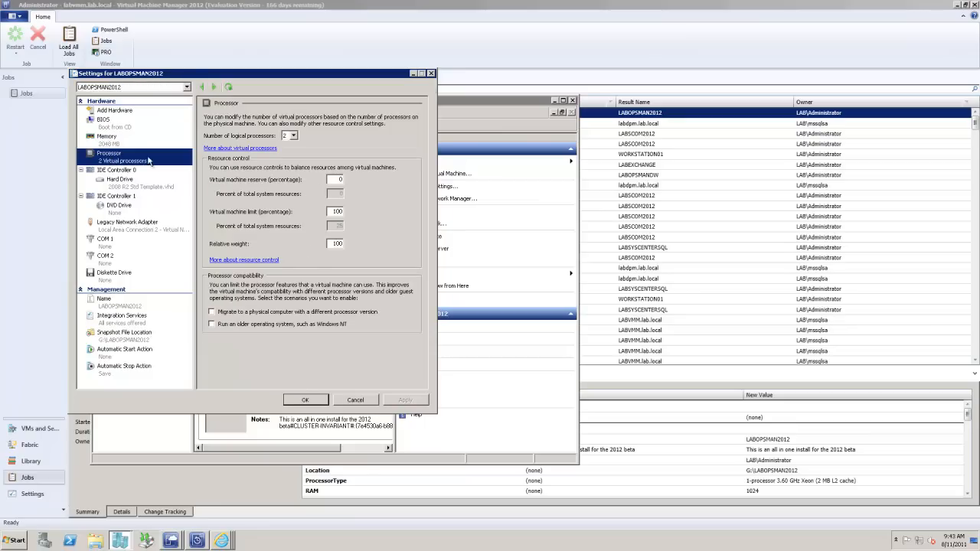
left_click(292, 136)
left_click(294, 173)
left_click(404, 400)
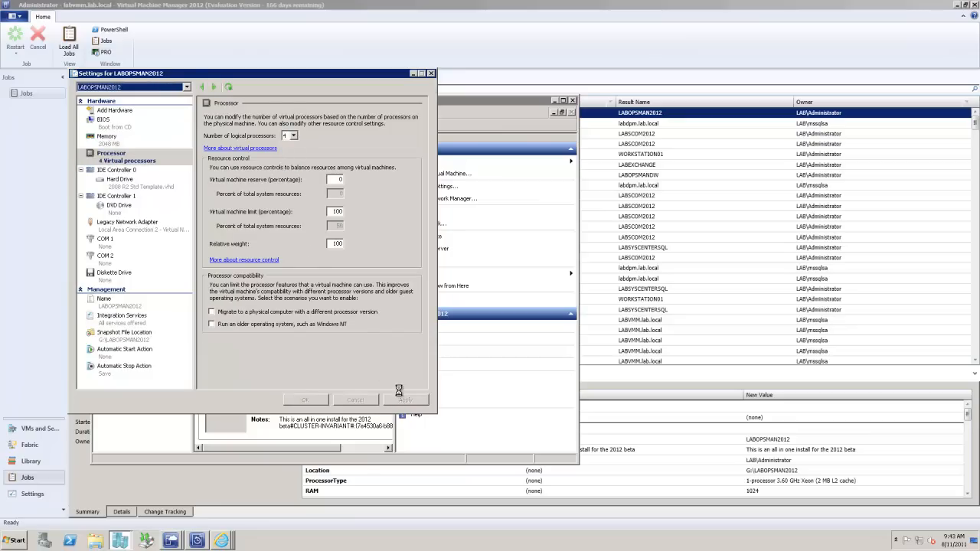
left_click(307, 400)
left_click(572, 100)
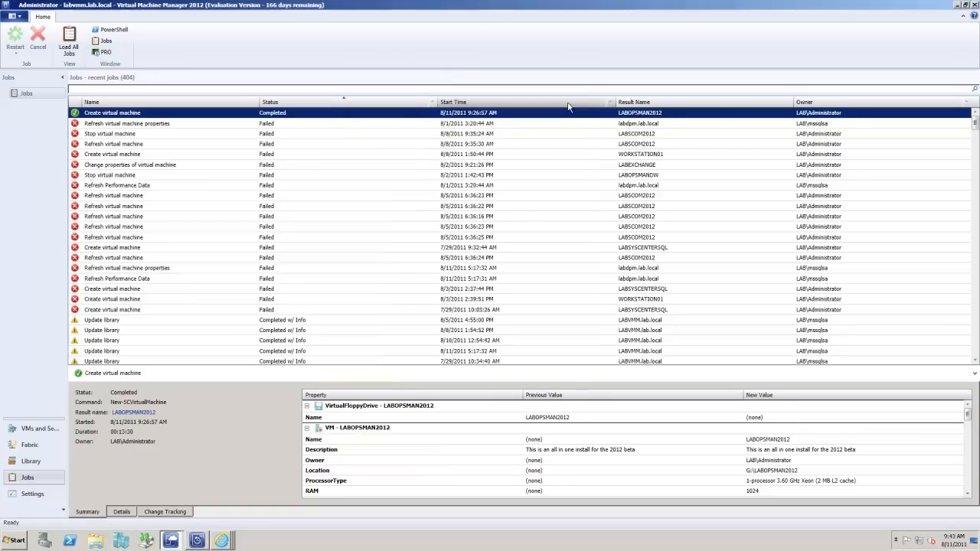
Step: Show the virtual machines on host labdpm in Virtual Machine Manager and try to connect to LABOPSMAN2012
left_click(14, 431)
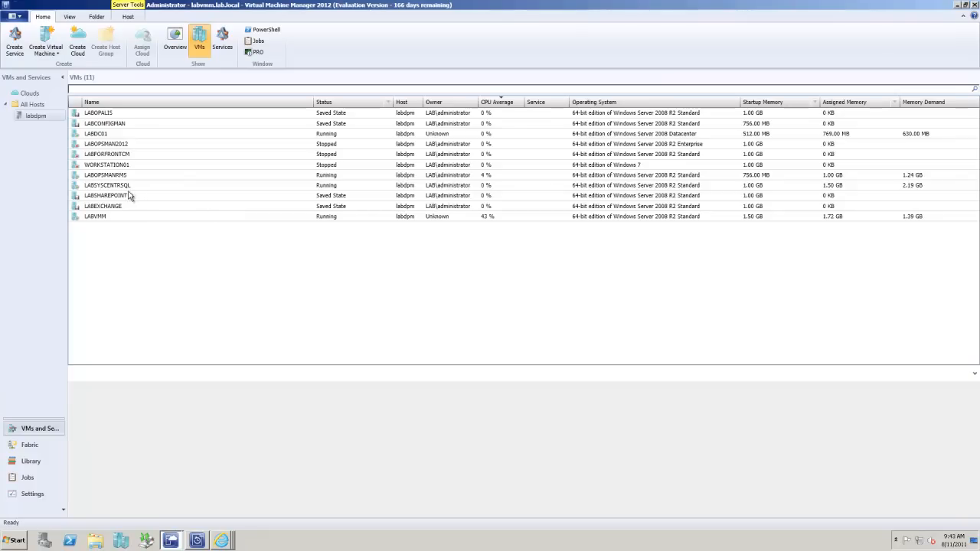
right_click(124, 146)
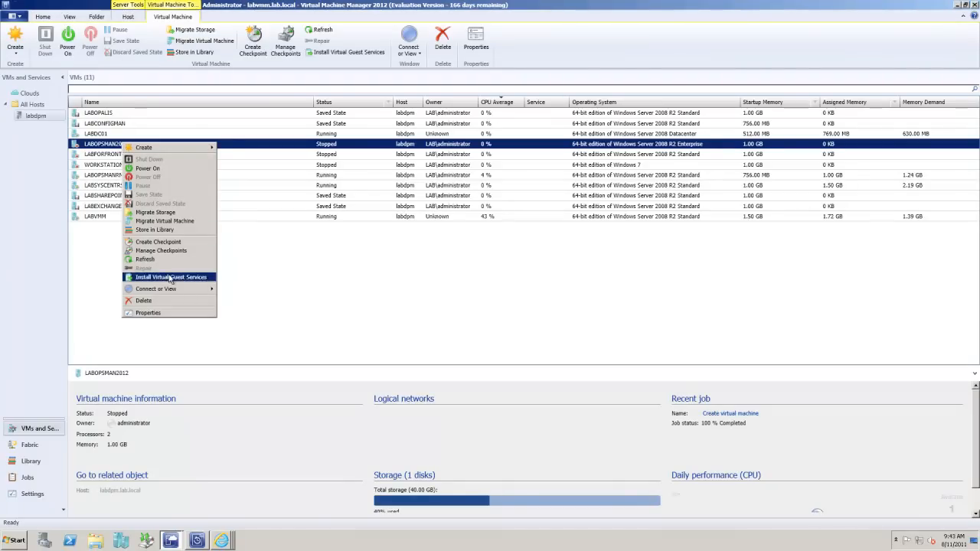
mouse_move(173, 290)
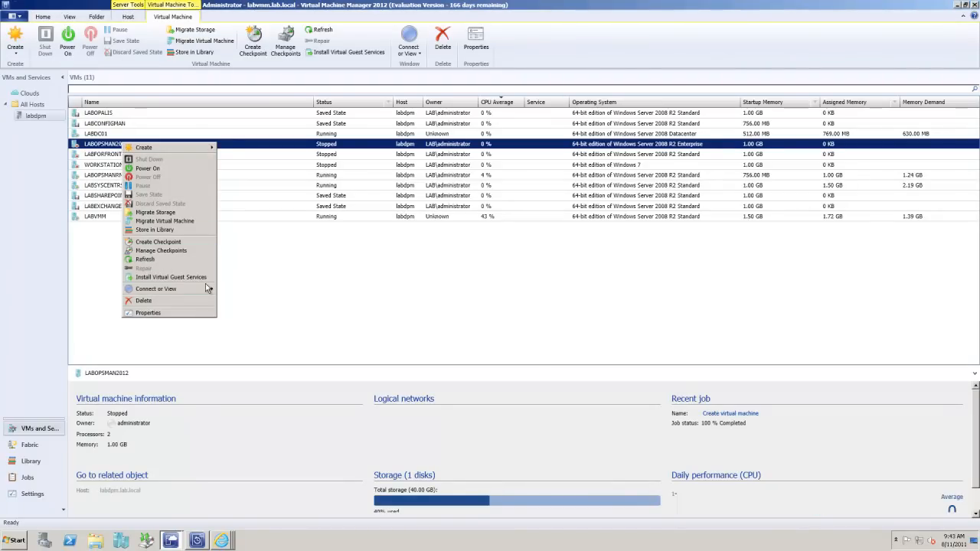
left_click(242, 290)
left_click(595, 302)
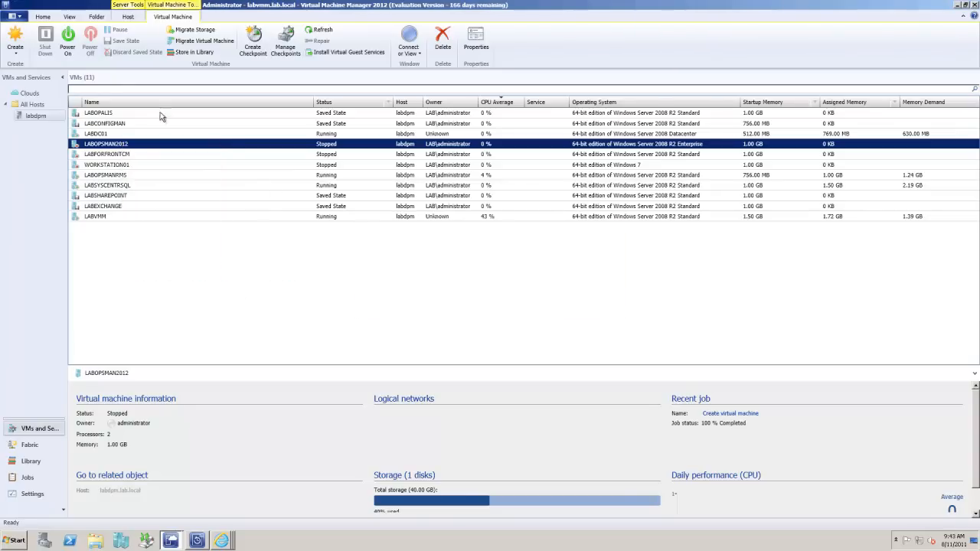
Step: Power on the LABOPSMAN2012 virtual machine and connect to its console
right_click(116, 147)
left_click(148, 171)
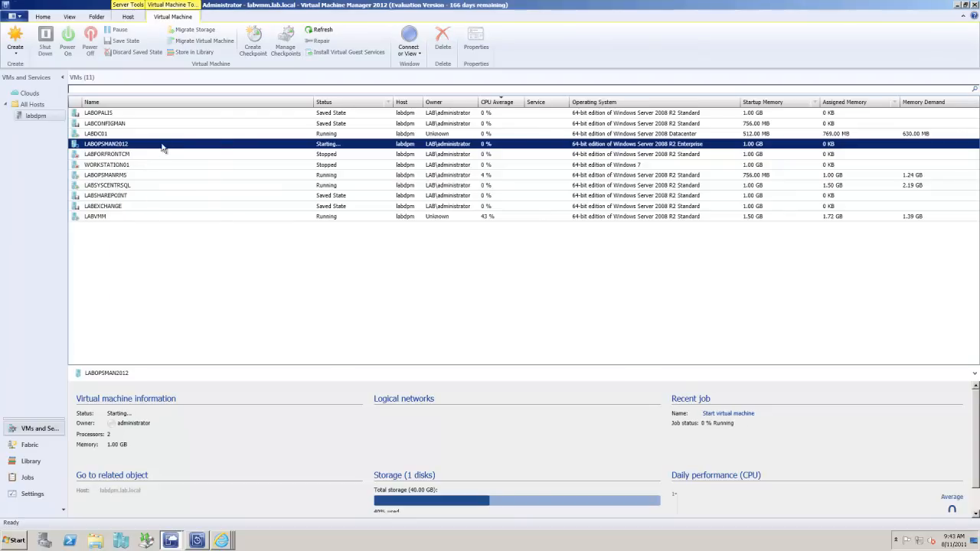
right_click(163, 147)
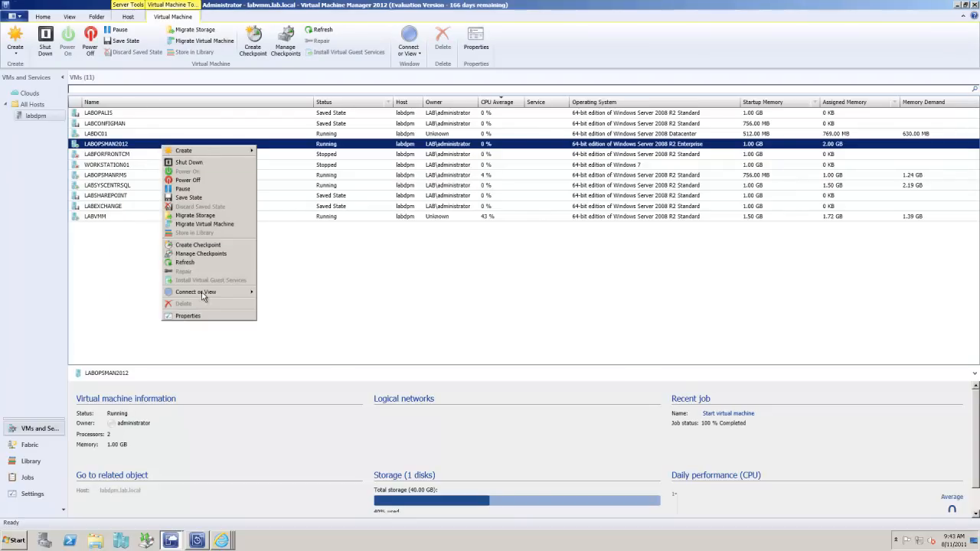
mouse_move(202, 295)
left_click(294, 295)
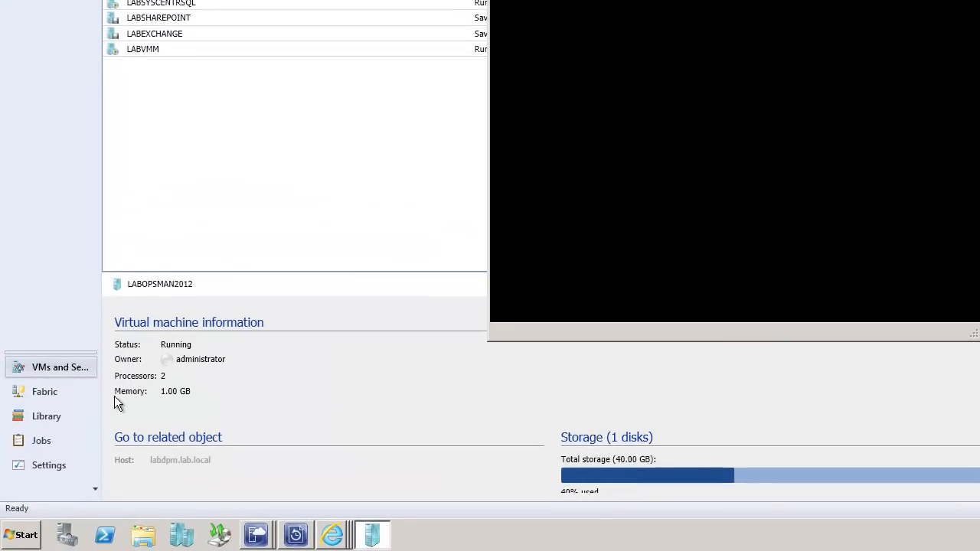
Step: Open a Command Prompt window on the host machine with "cmd"
left_click(19, 533)
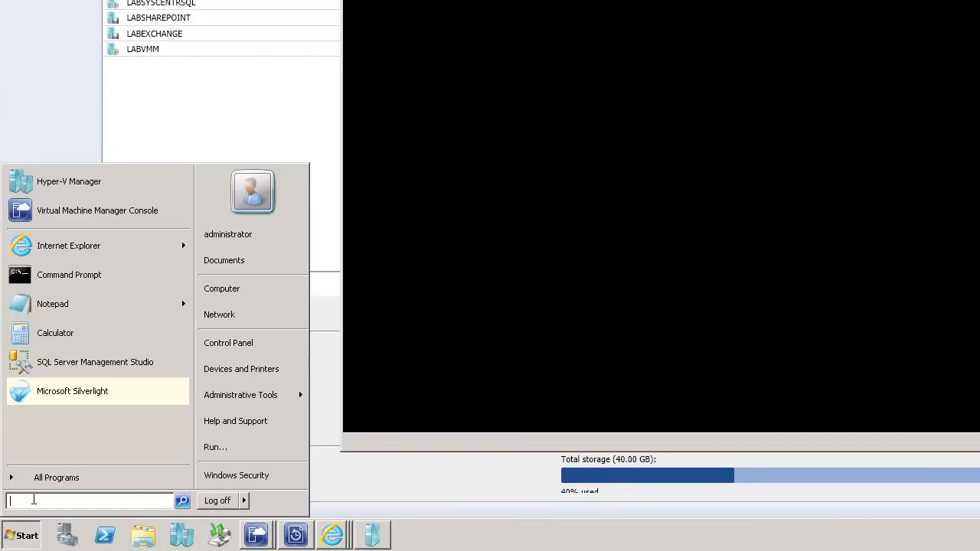
type("cmd")
key("Return")
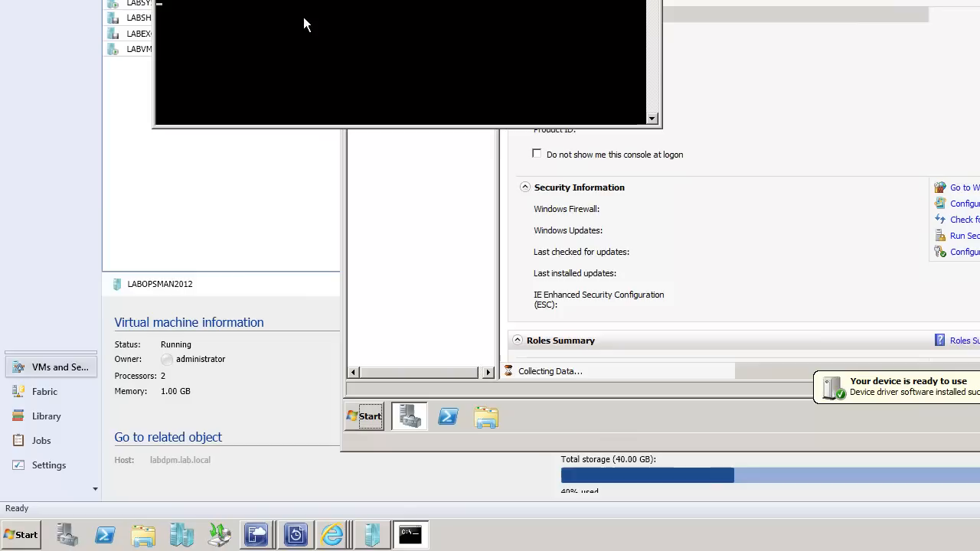
left_click(19, 536)
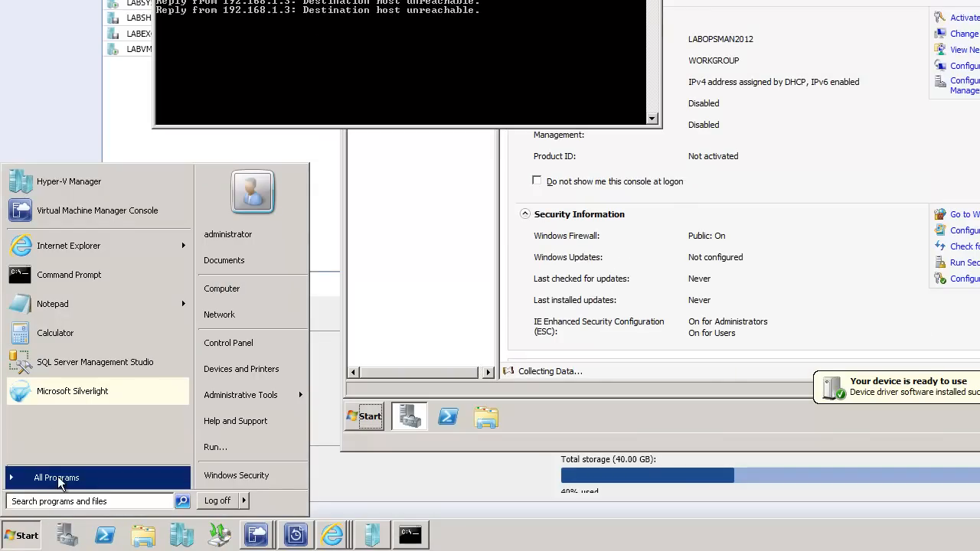
left_click(58, 476)
left_click(469, 25)
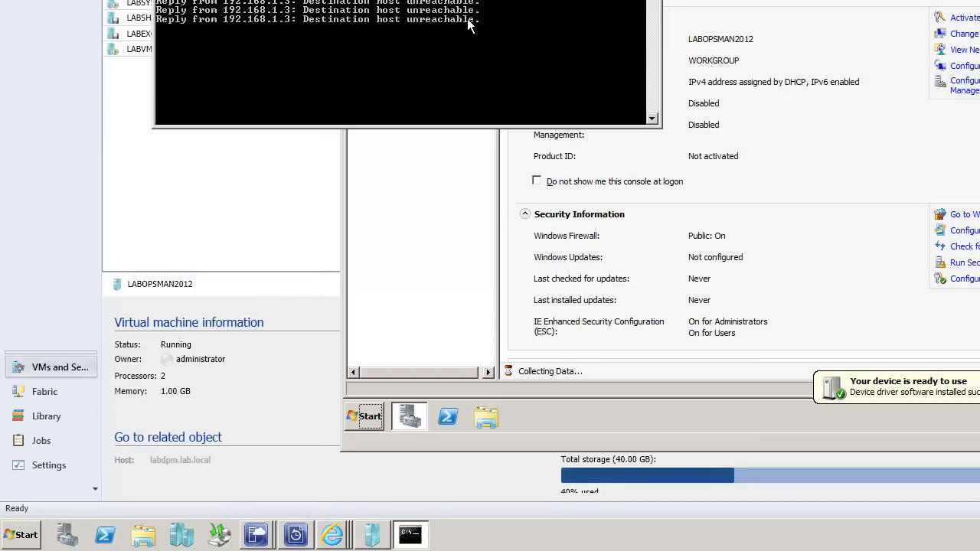
Step: Ping labscom2012 from the host's Command Prompt, then return to the LABOPSMAN2012 console
type("ping labopsman2012")
key("Return")
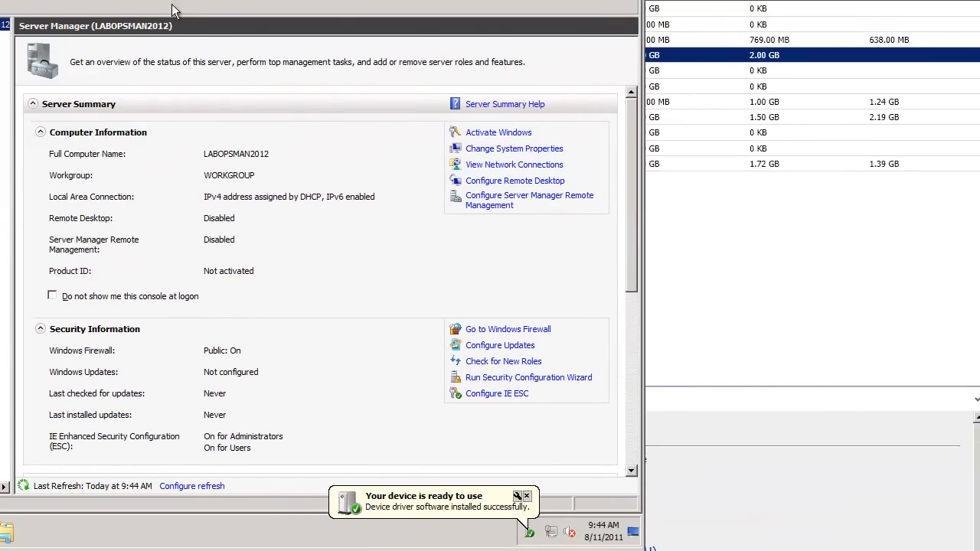
left_click(526, 496)
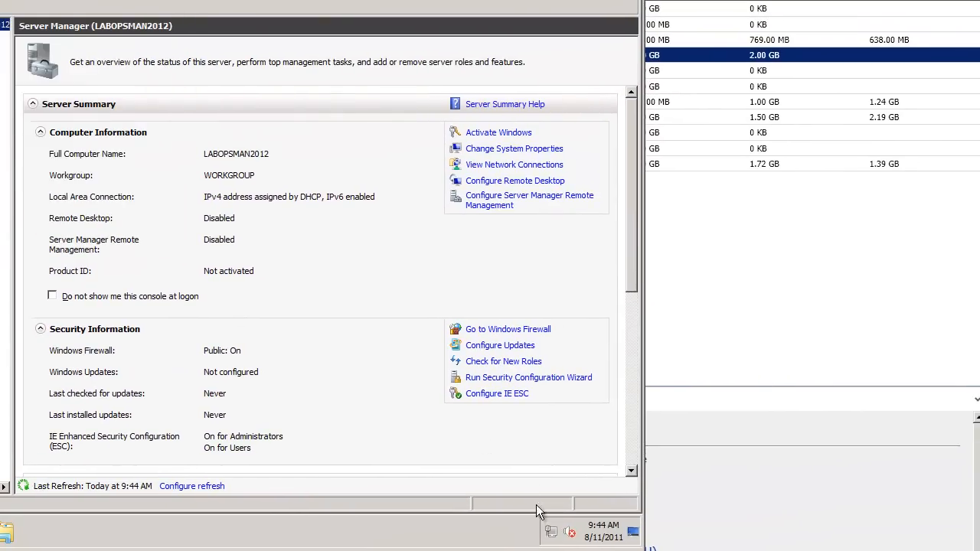
Step: Open the Internet Protocol Version 4 properties of LABOPSMAN2012's Local Area Connection
right_click(553, 537)
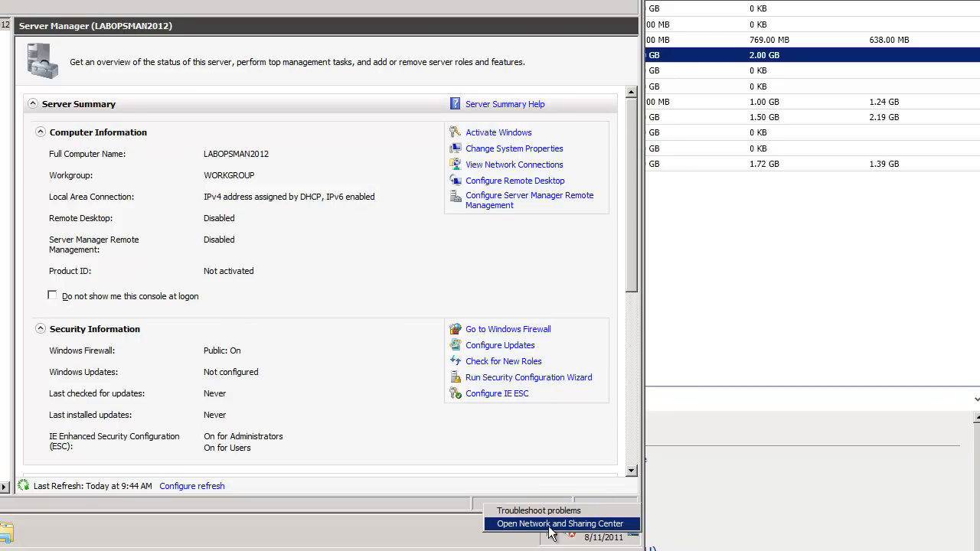
left_click(551, 530)
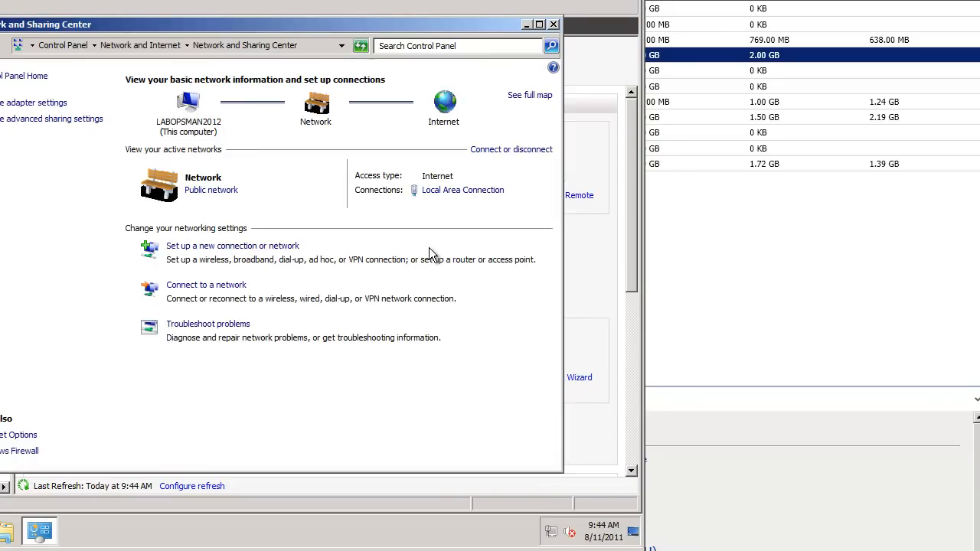
left_click(45, 103)
right_click(50, 105)
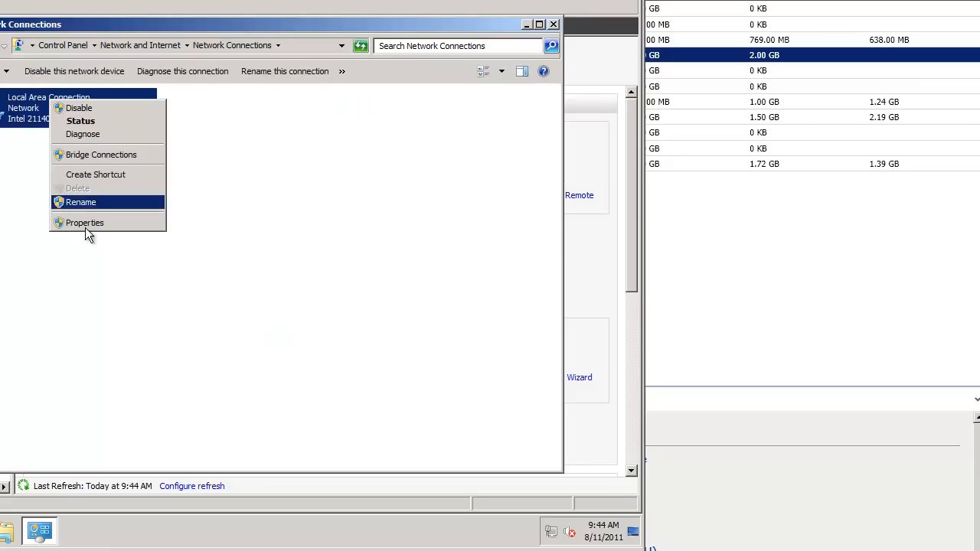
left_click(84, 221)
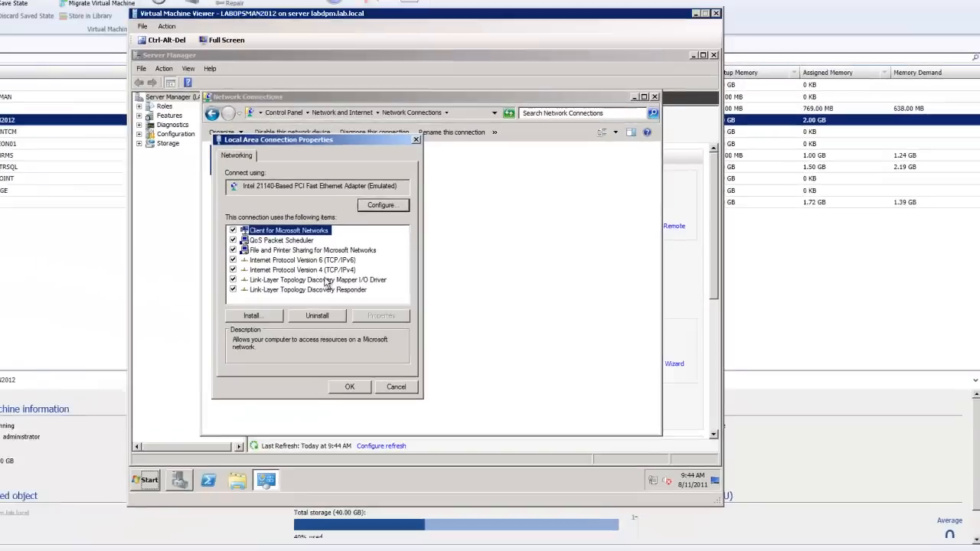
left_click(131, 254)
left_click(450, 320)
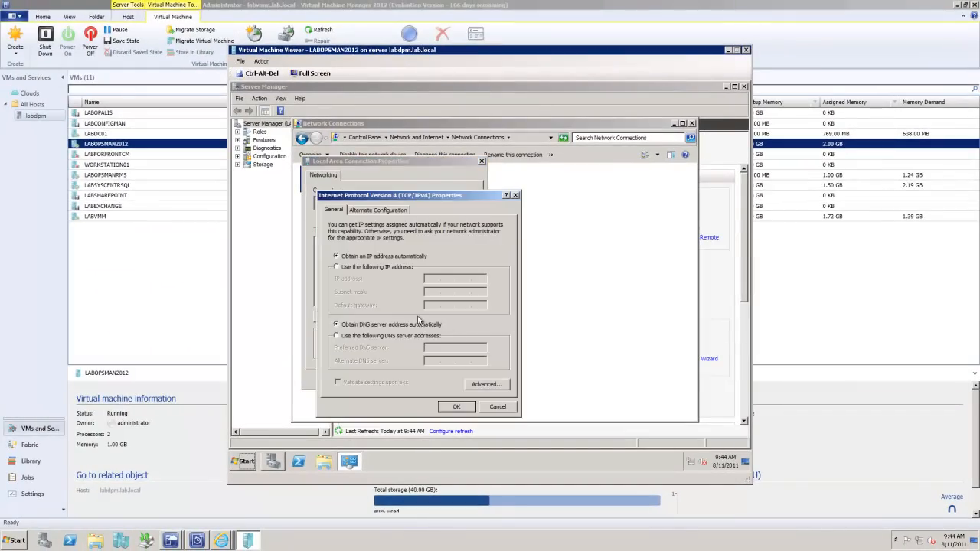
Step: Assign the connection static IP 192.168.1.78, default gateway 192.168.1.254 and preferred DNS server 192.168.1.33, then close the network windows
left_click(337, 267)
left_click(434, 280)
type("192 . 168 . 1 .")
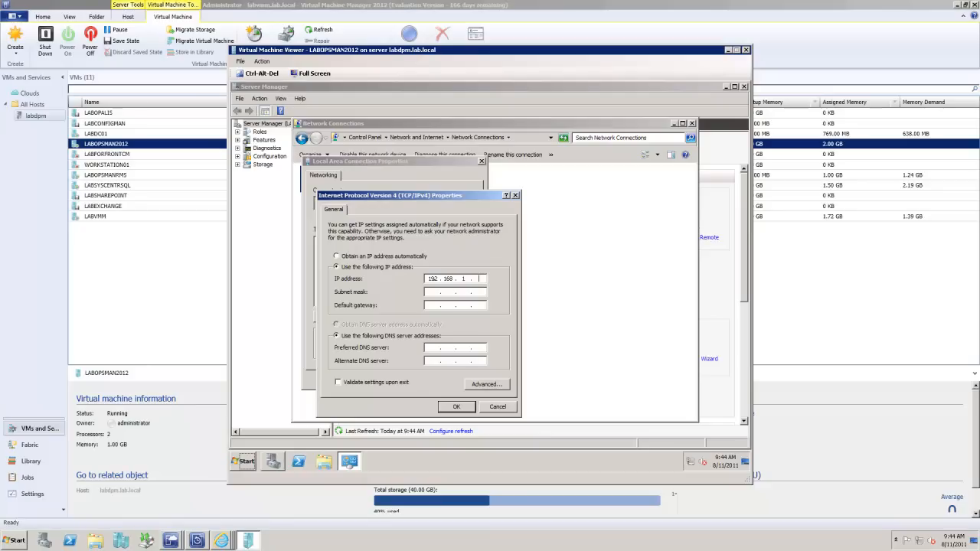
type(" 78")
key("Tab")
key("Tab")
type("192 . 168 . 1 . 254")
key("Tab")
key("Tab")
type("192 . 168 . 1 . 33")
left_click(462, 407)
left_click(436, 383)
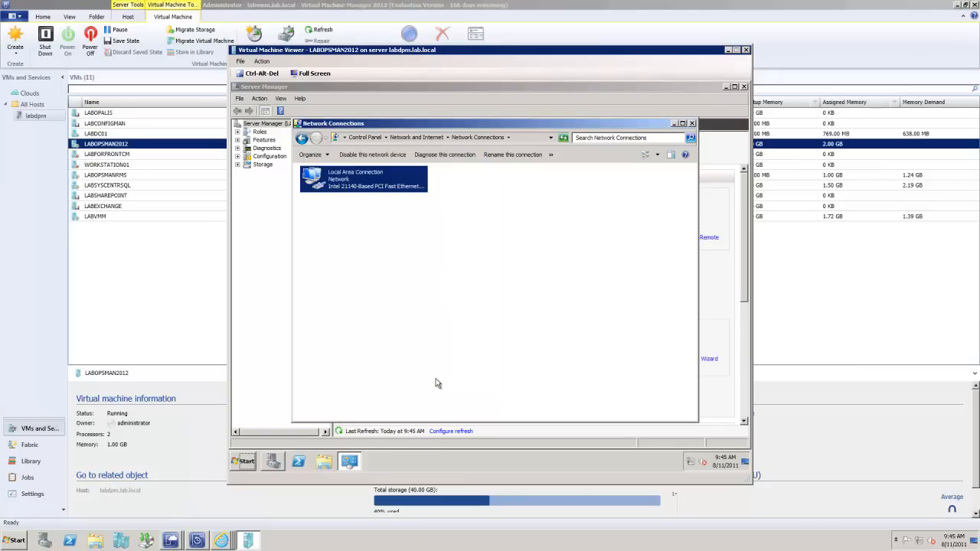
left_click(693, 124)
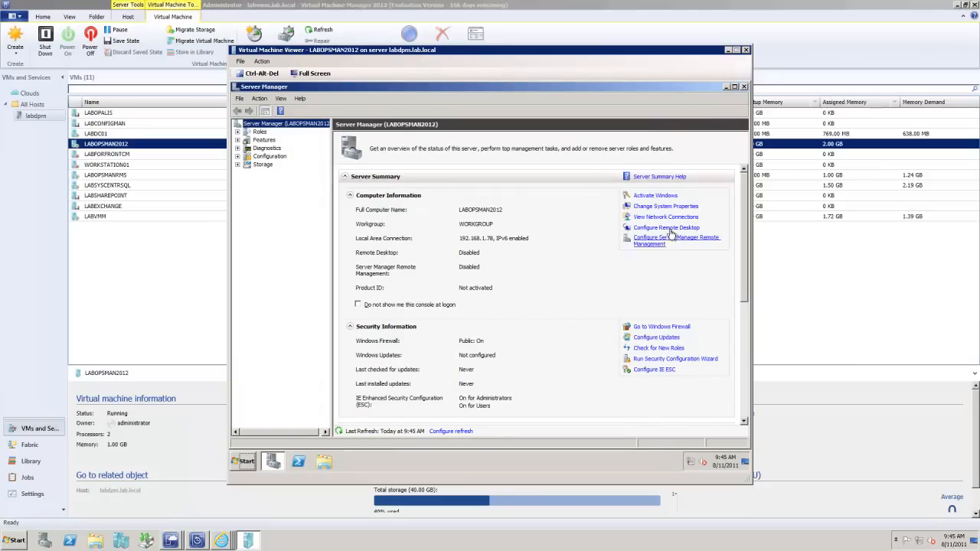
Step: Allow Remote Desktop connections to LABOPSMAN2012 from computers running any version of Remote Desktop
left_click(666, 228)
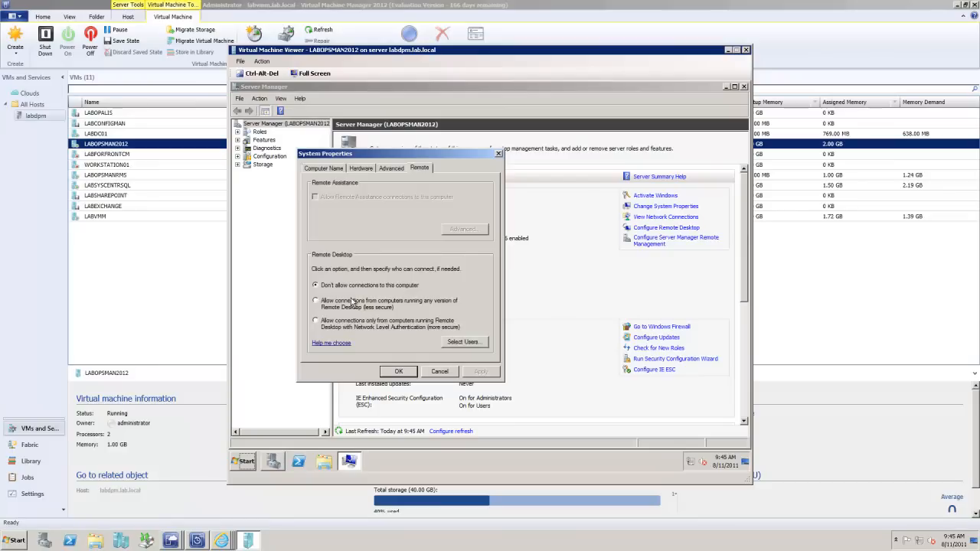
left_click(333, 306)
left_click(406, 259)
left_click(469, 374)
left_click(401, 374)
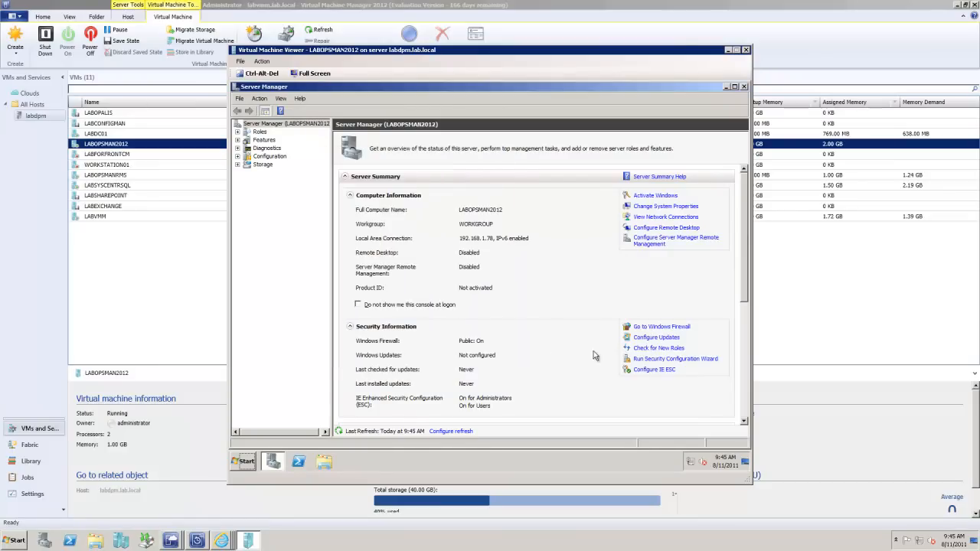
Step: Turn off Internet Explorer Enhanced Security Configuration for administrators, and close Server Manager with the restart postponed
left_click(653, 371)
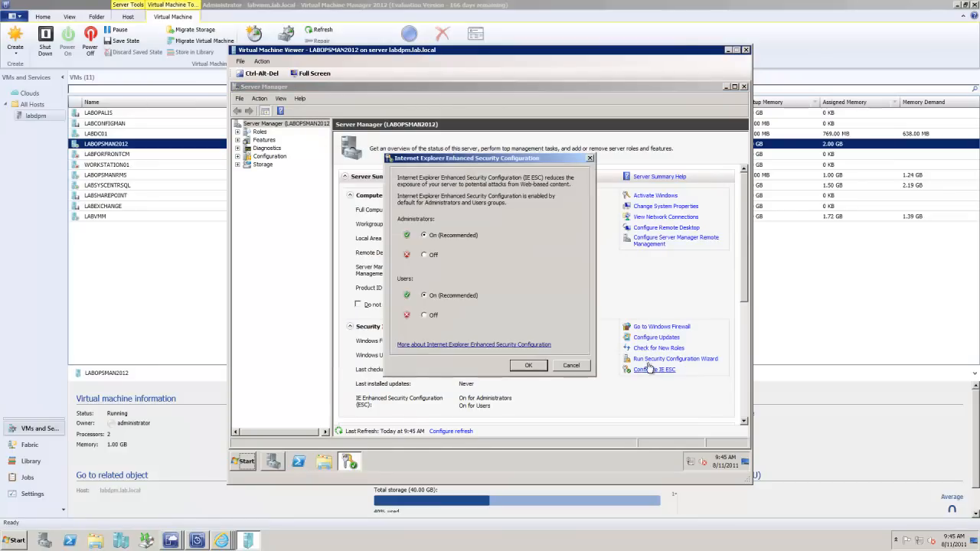
left_click(426, 255)
left_click(526, 366)
left_click(743, 87)
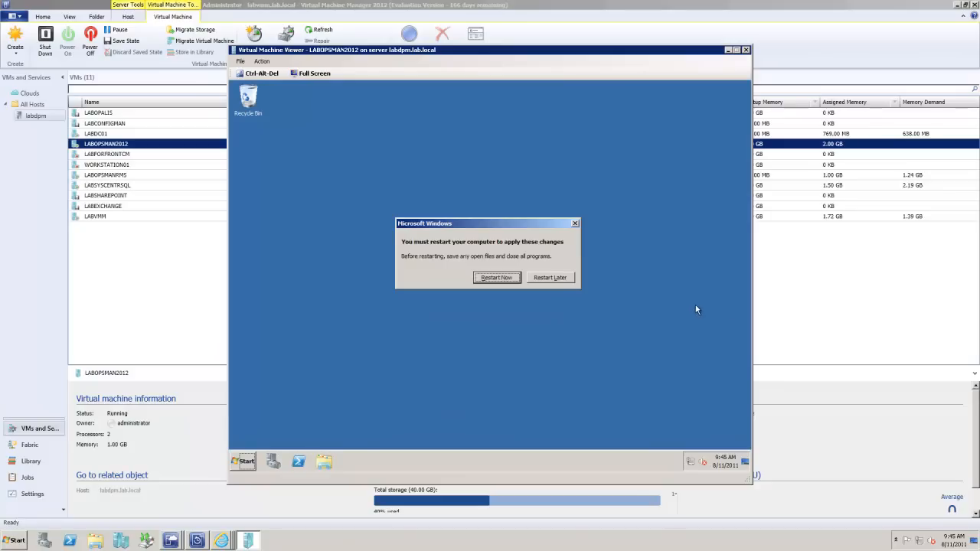
left_click(562, 279)
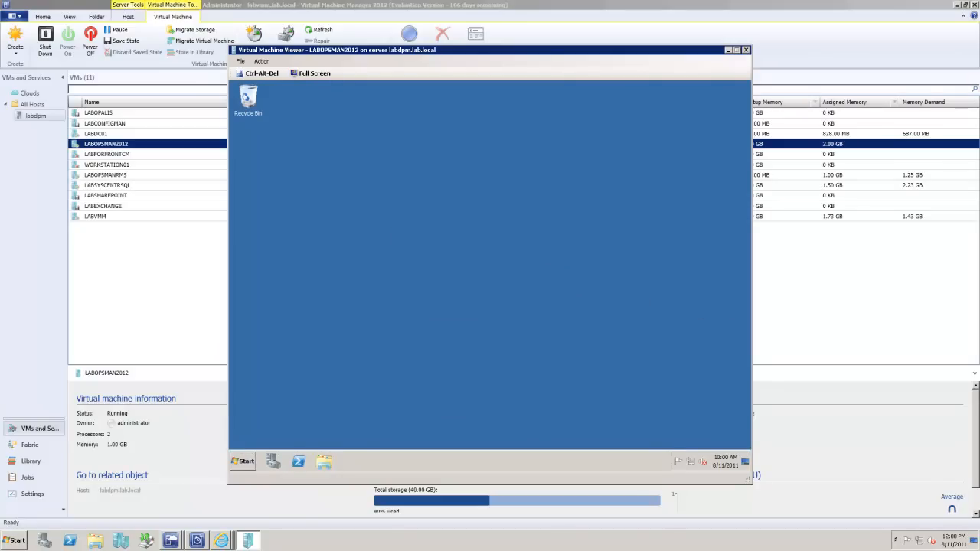
Step: Open roles_ps.txt from C:\Video Lab Items inside the virtual machine and copy its "Import-Module ServerManager" line
left_click(245, 462)
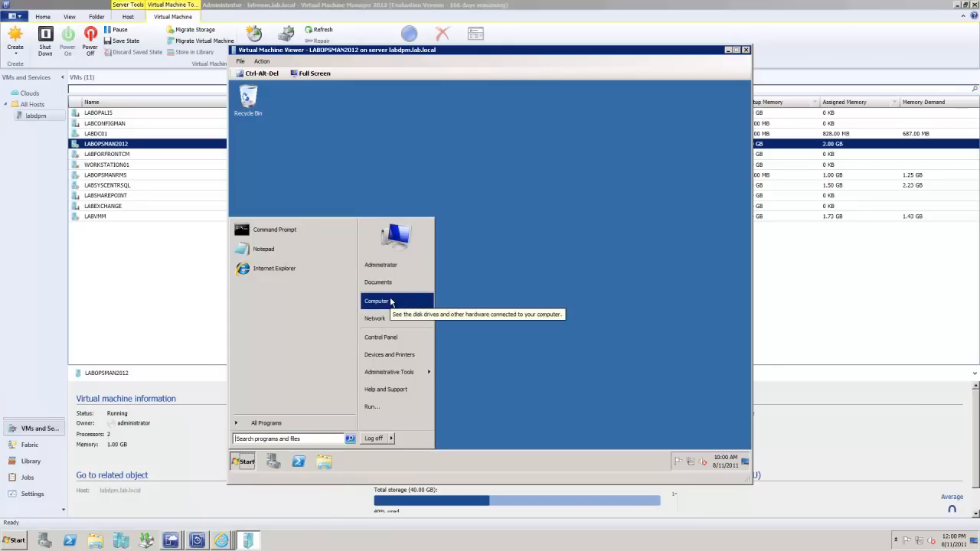
left_click(391, 301)
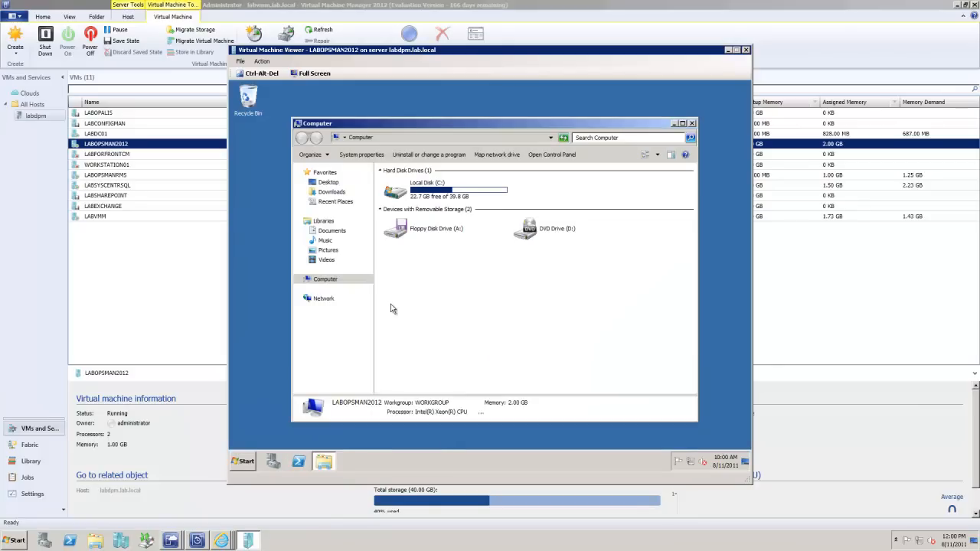
left_click(411, 192)
double_click(411, 193)
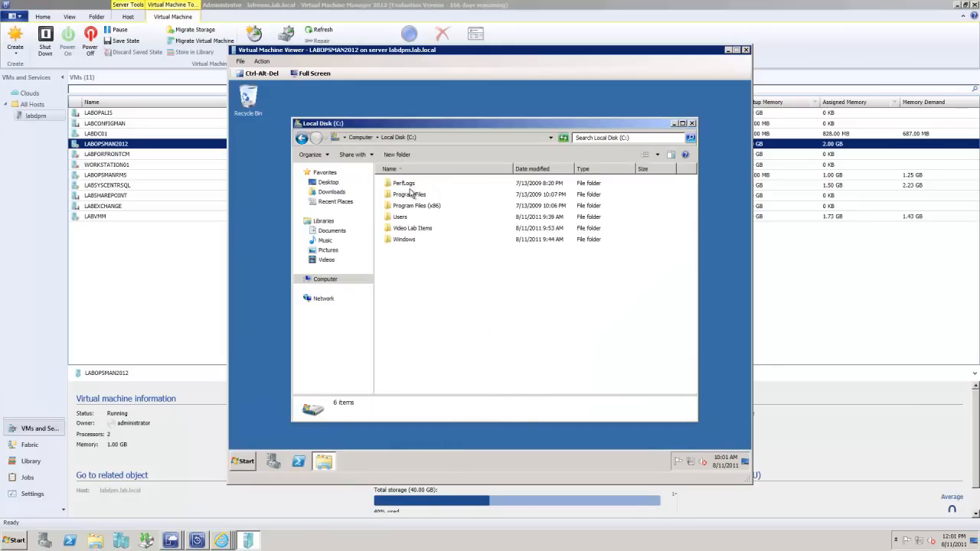
double_click(433, 230)
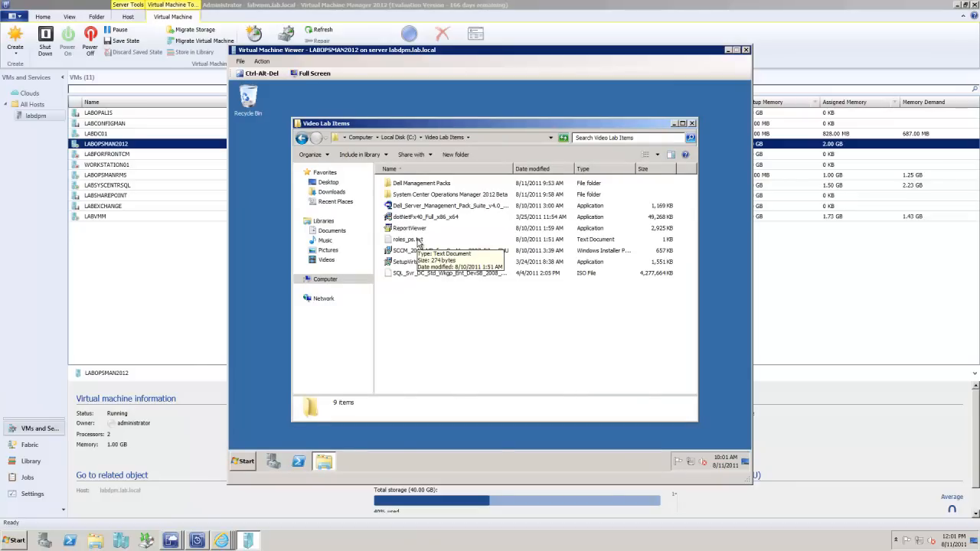
double_click(419, 241)
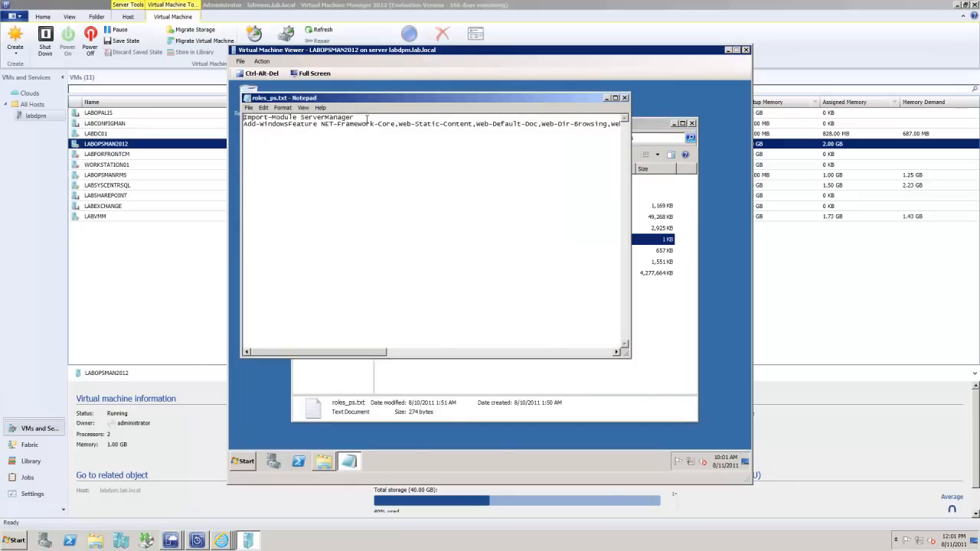
left_click_drag(359, 118, 242, 117)
key("ctrl+c")
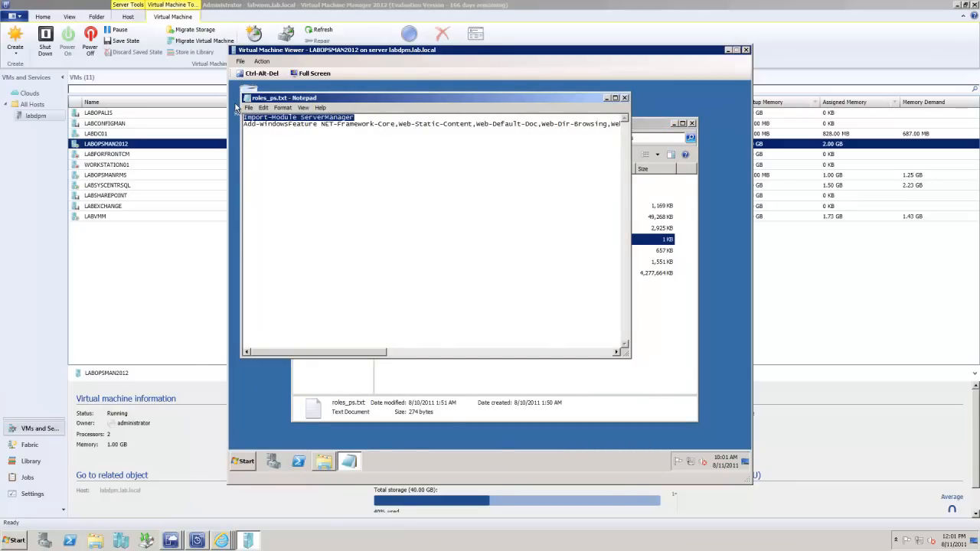
Step: Try to run the copied Import-Module ServerManager command in a Command Prompt window, then close that window
left_click(246, 462)
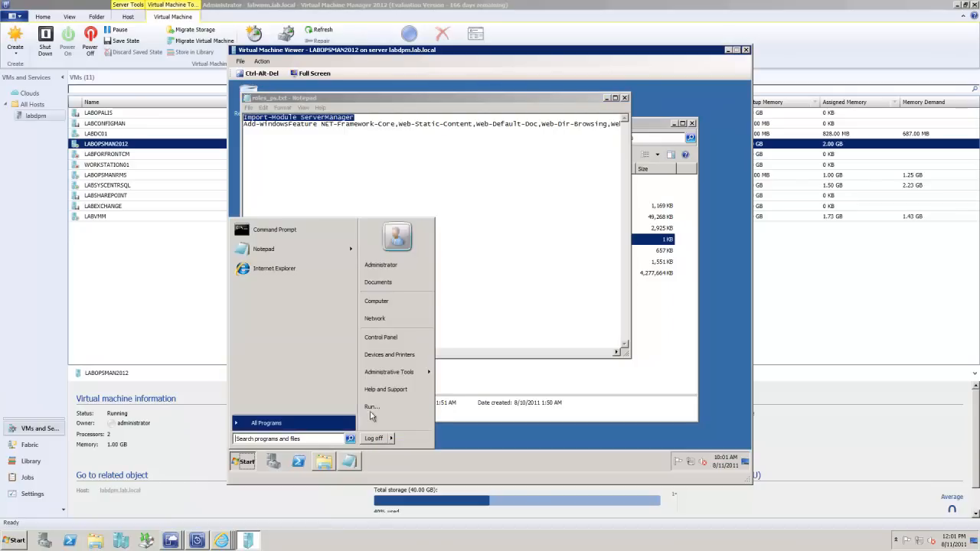
left_click(275, 230)
right_click(393, 166)
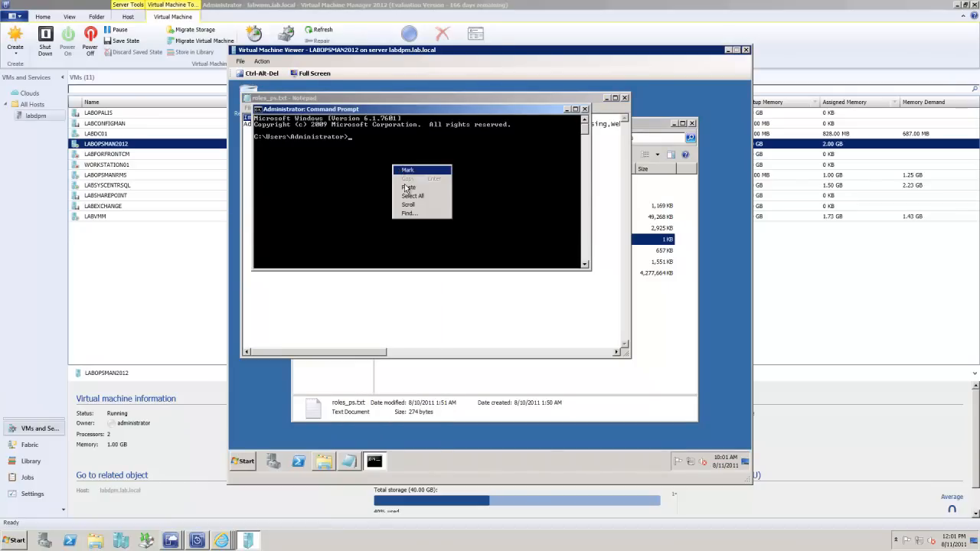
left_click(407, 187)
key("Return")
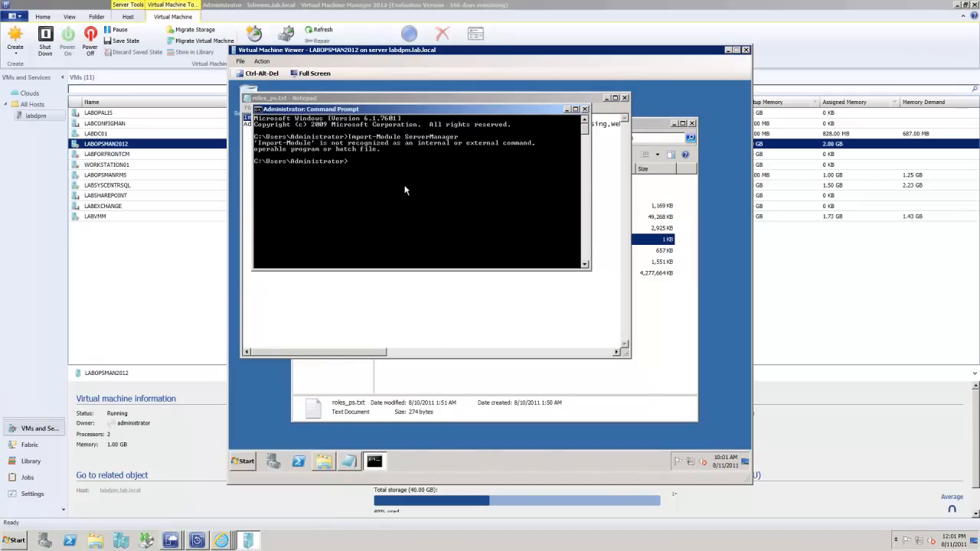
left_click(585, 109)
Step: Search the virtual machine's programs for "power" and open Windows PowerShell
left_click(251, 462)
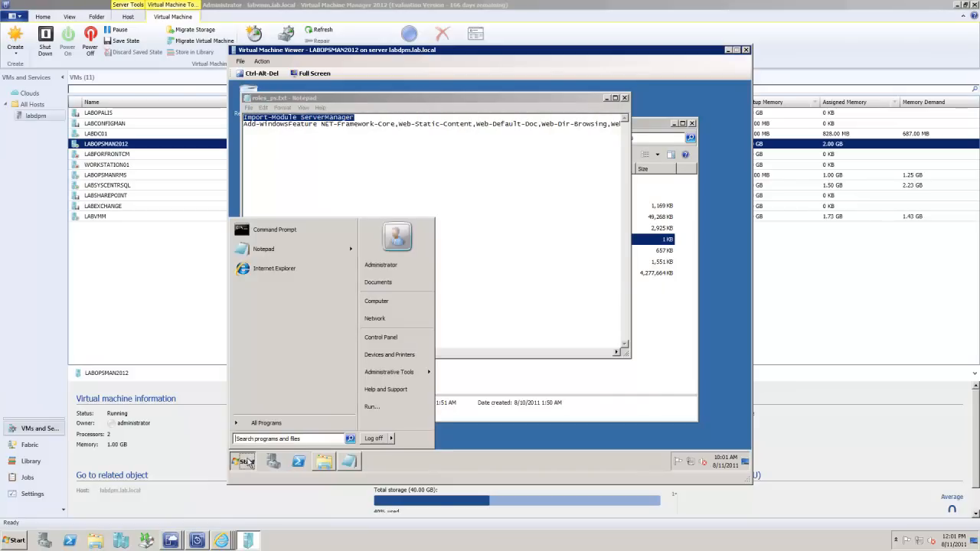
left_click(264, 423)
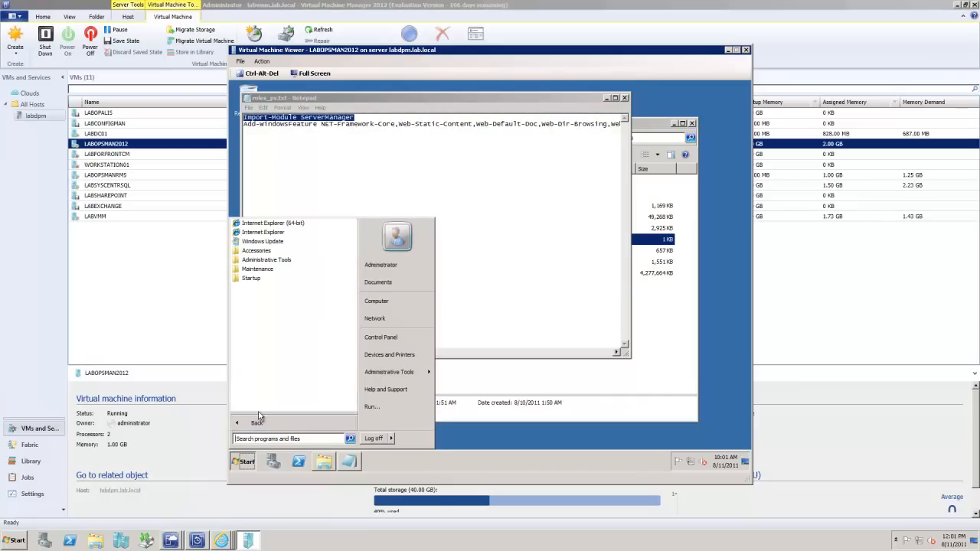
left_click(243, 437)
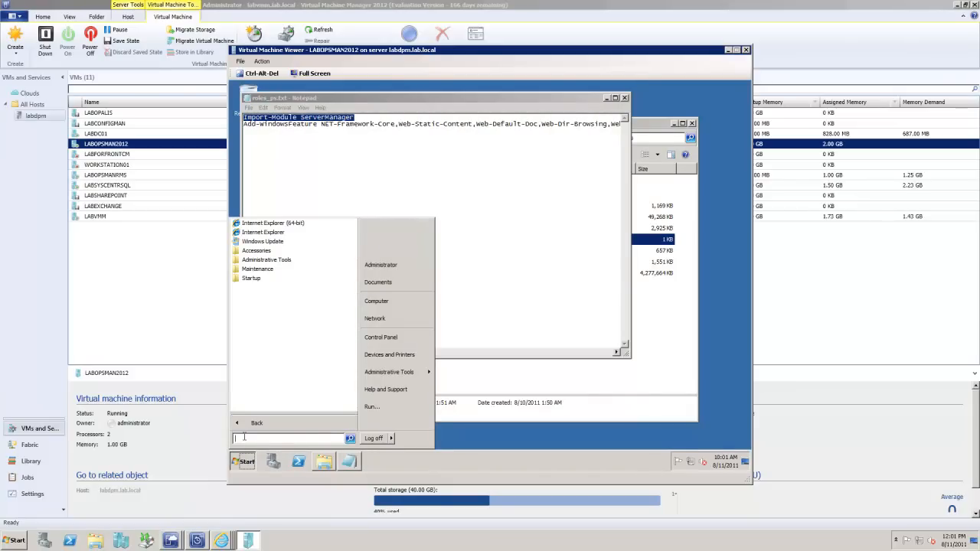
type("power")
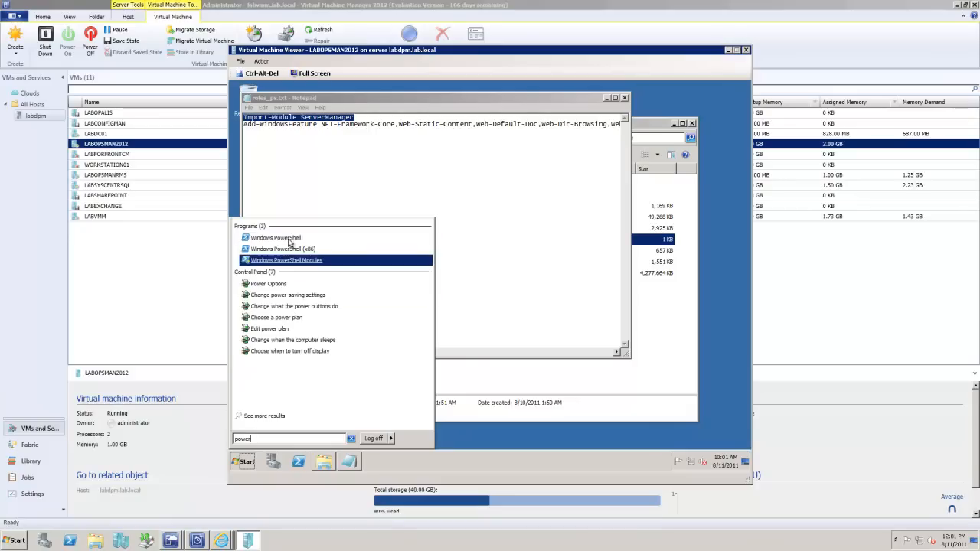
left_click(289, 241)
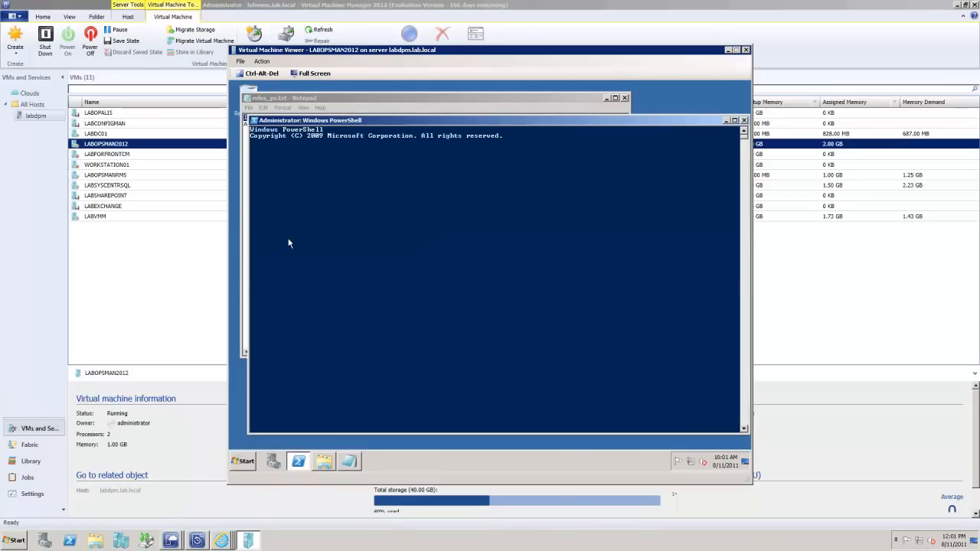
Step: Try to run the copied Import-Module ServerManager command in PowerShell
right_click(436, 258)
right_click(436, 255)
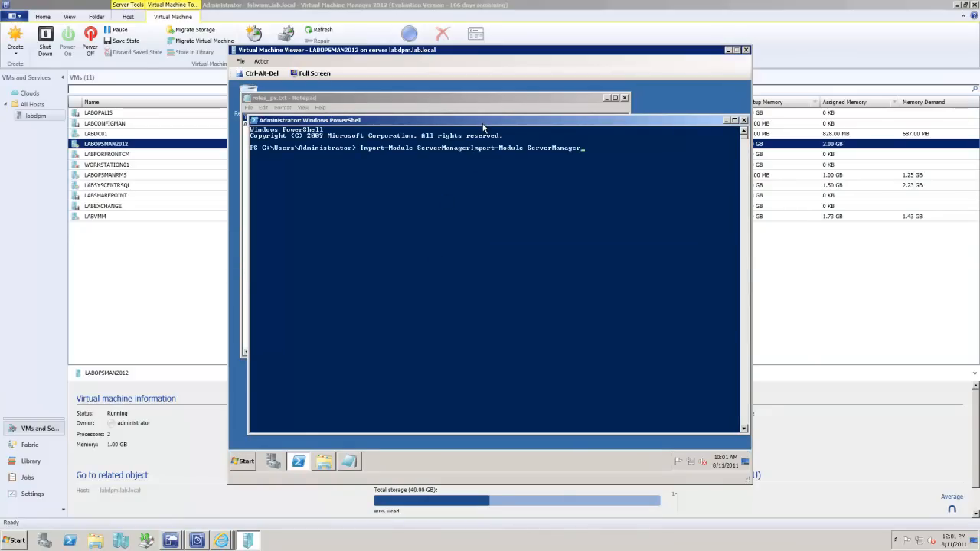
key("Return")
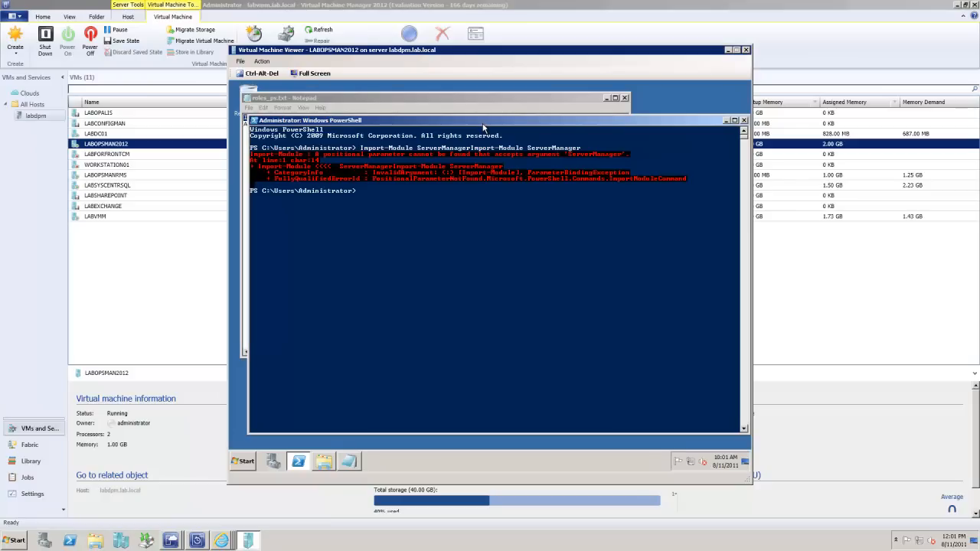
Step: Move the PowerShell window clear of the Notepad text and run a single "Import-Module ServerManager" command
left_click_drag(498, 121, 541, 223)
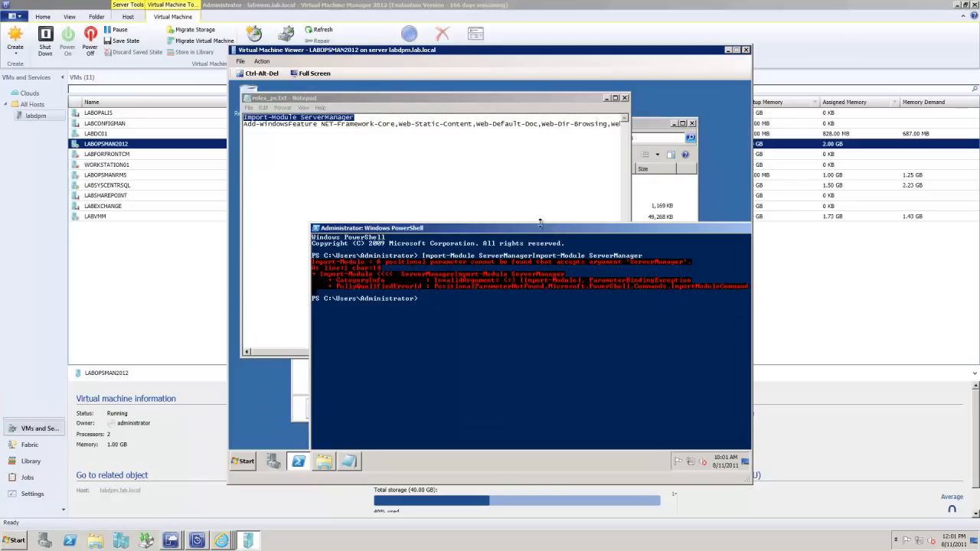
right_click(413, 351)
key("Return")
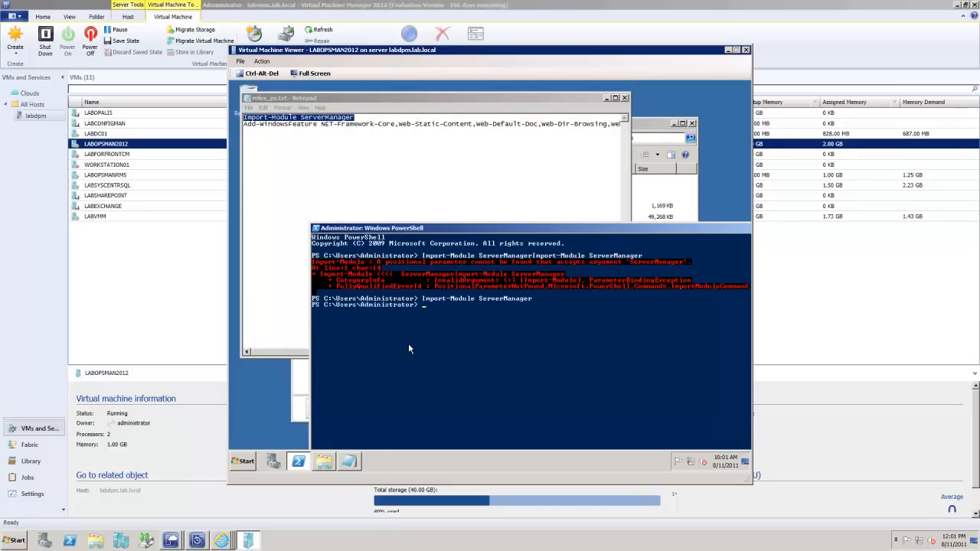
Step: Run the Add-WindowsFeature command from roles_ps.txt in PowerShell with the -Restart option, and move the PowerShell window fully into view
left_click(256, 130)
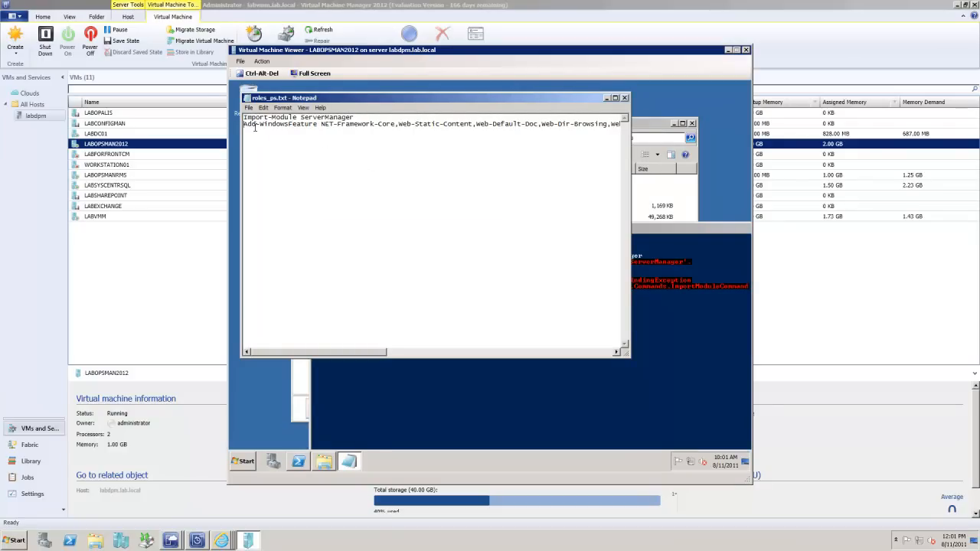
key("ctrl+a")
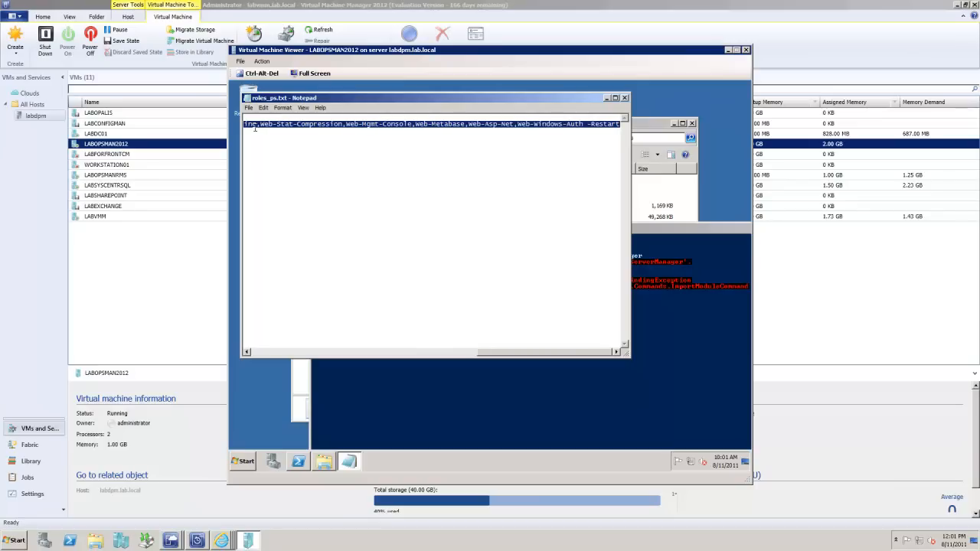
left_click(515, 418)
right_click(378, 335)
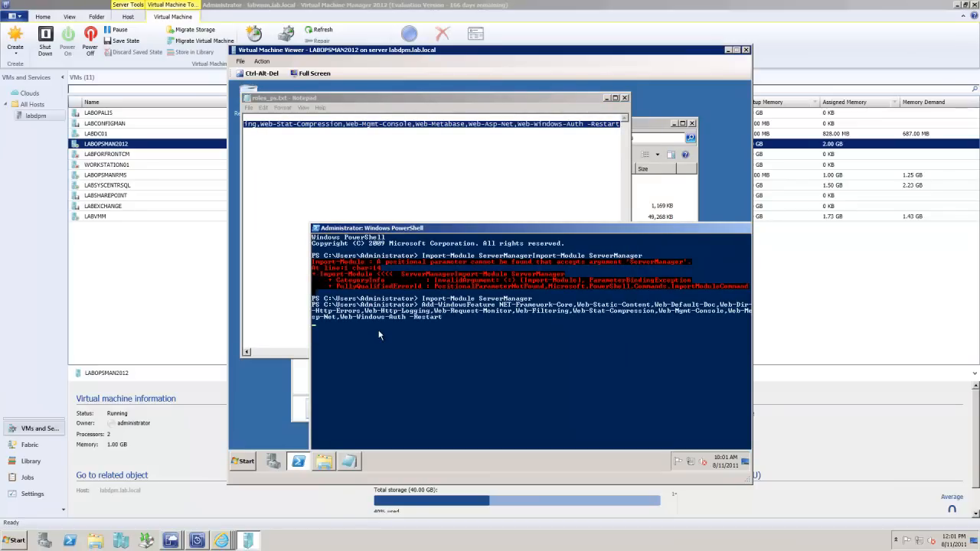
key("Return")
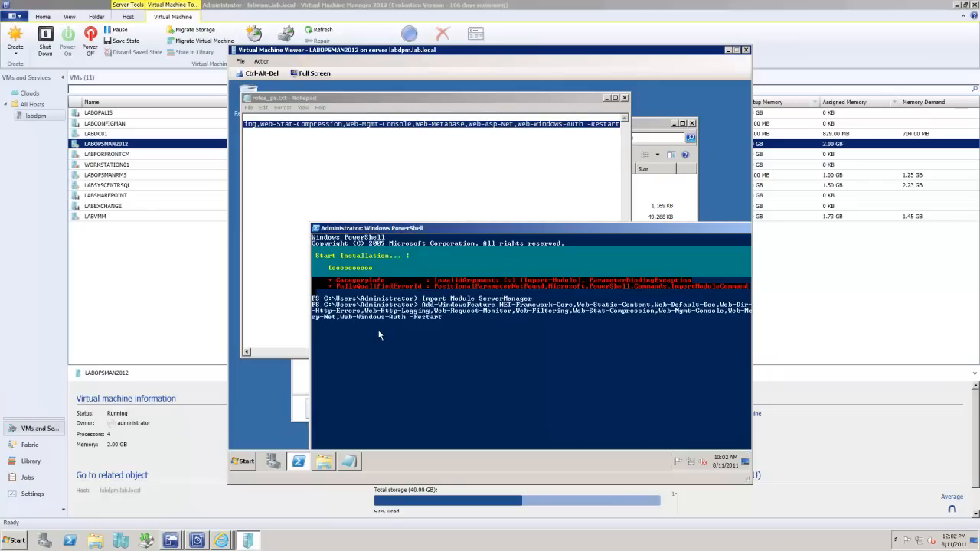
left_click_drag(465, 228, 402, 101)
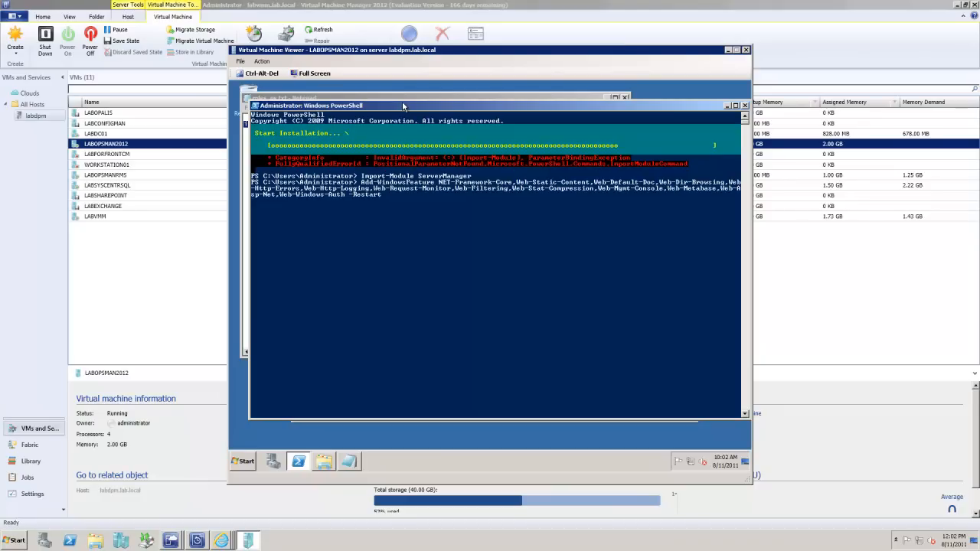
Step: Bring up the Video Lab Items folder, widen its Name column and run SetupVirtualCloneDrive5450 as administrator
left_click(330, 462)
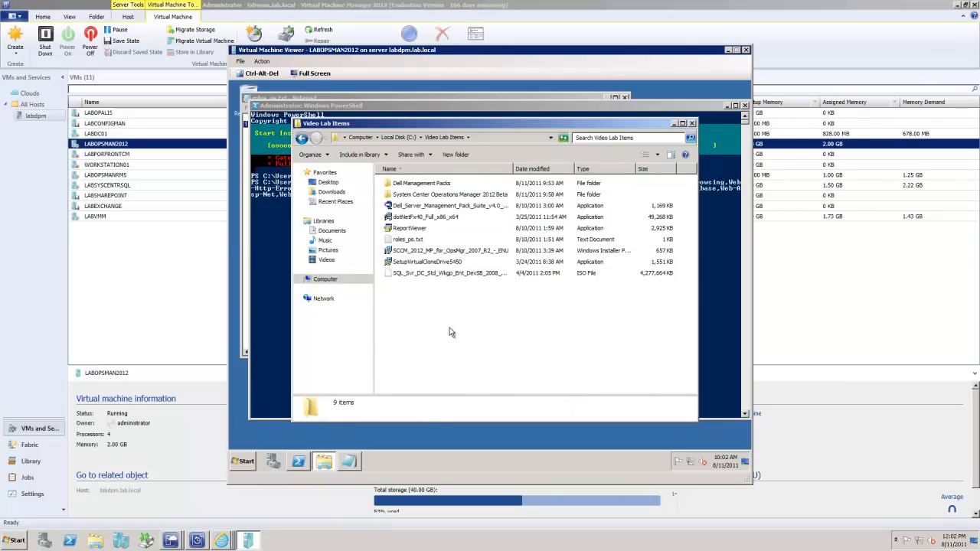
left_click_drag(513, 169, 560, 169)
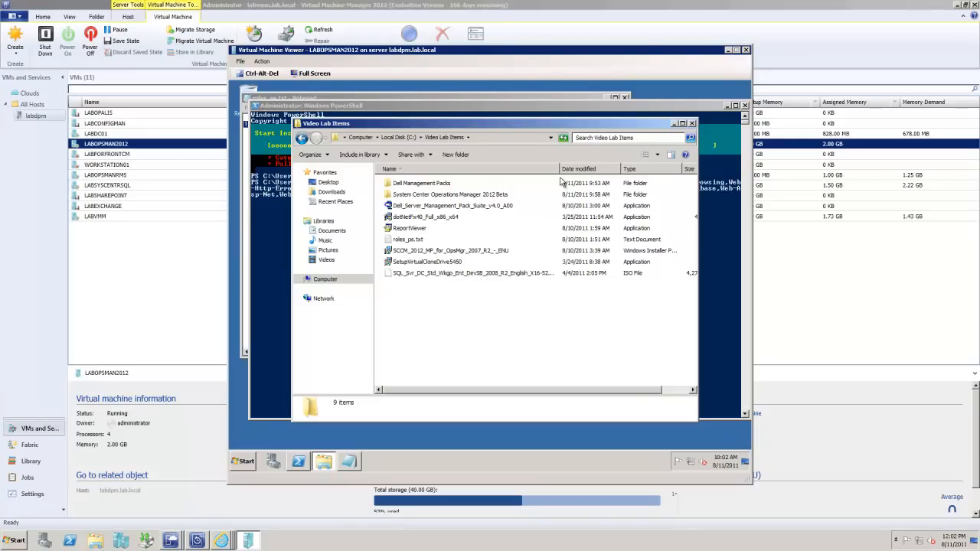
left_click(442, 264)
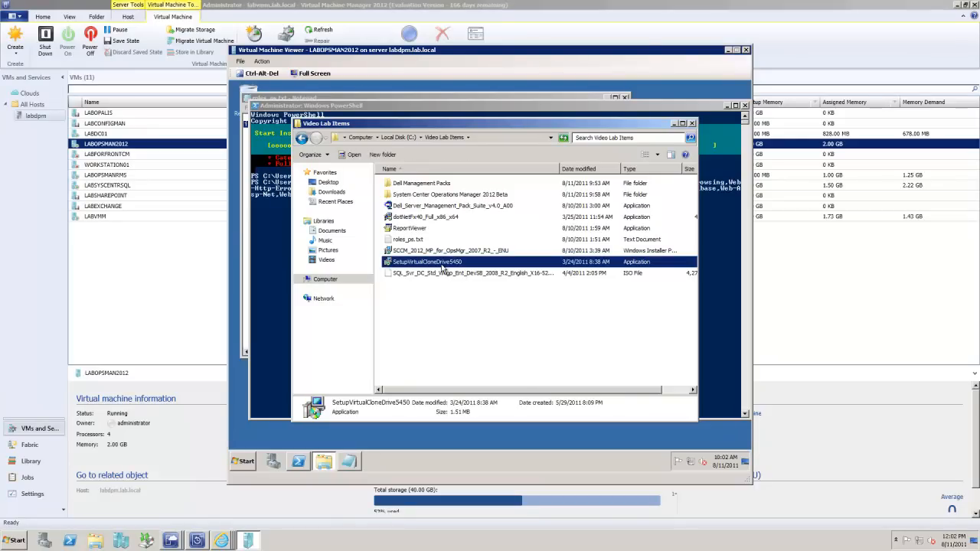
right_click(441, 264)
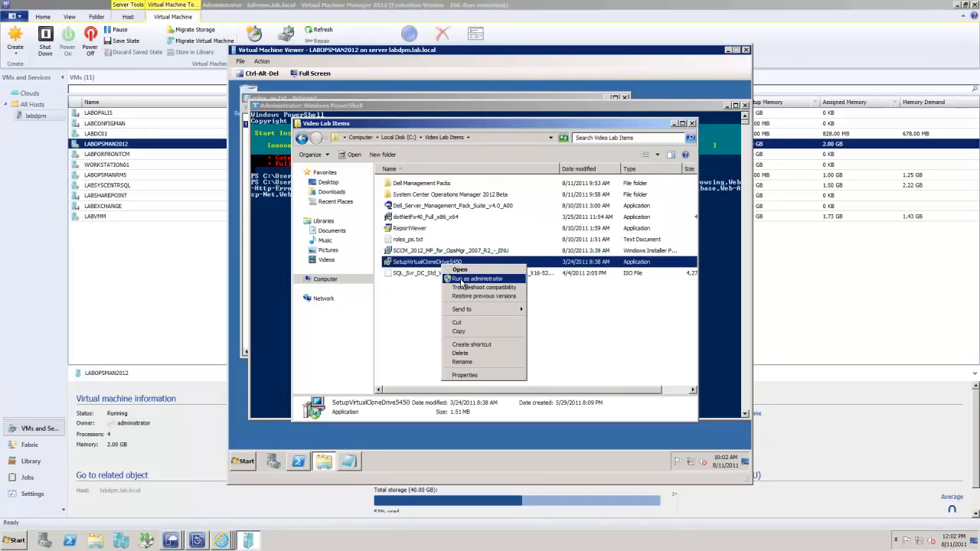
left_click(474, 279)
Step: Install VirtualCloneDrive with the Full install type, allowing the Elaborate Bytes device software, and close the setup
left_click(543, 328)
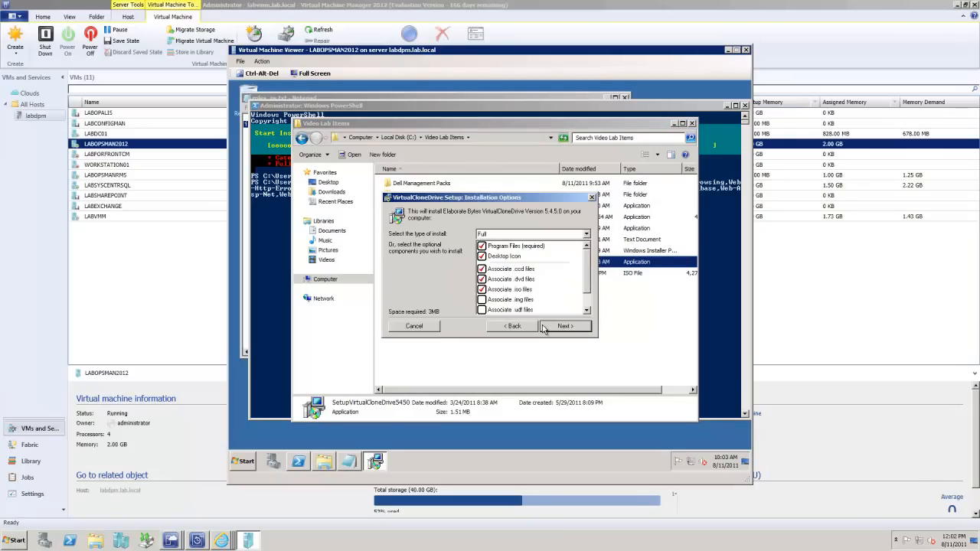
left_click(544, 327)
left_click(542, 328)
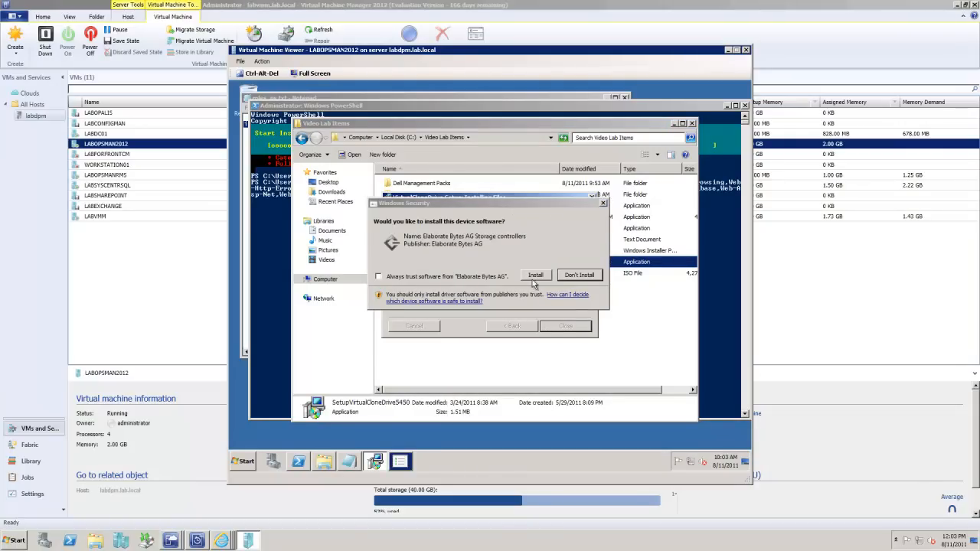
left_click(538, 280)
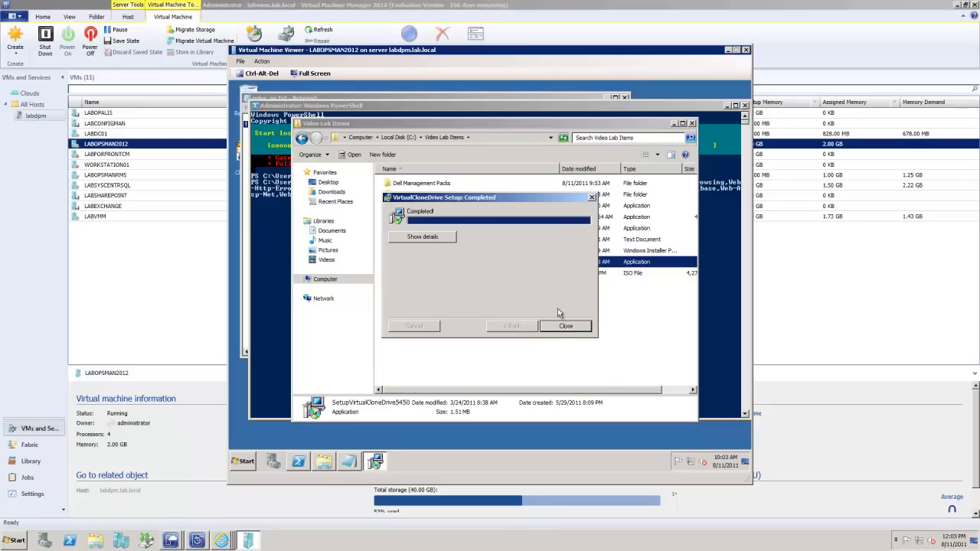
left_click(565, 327)
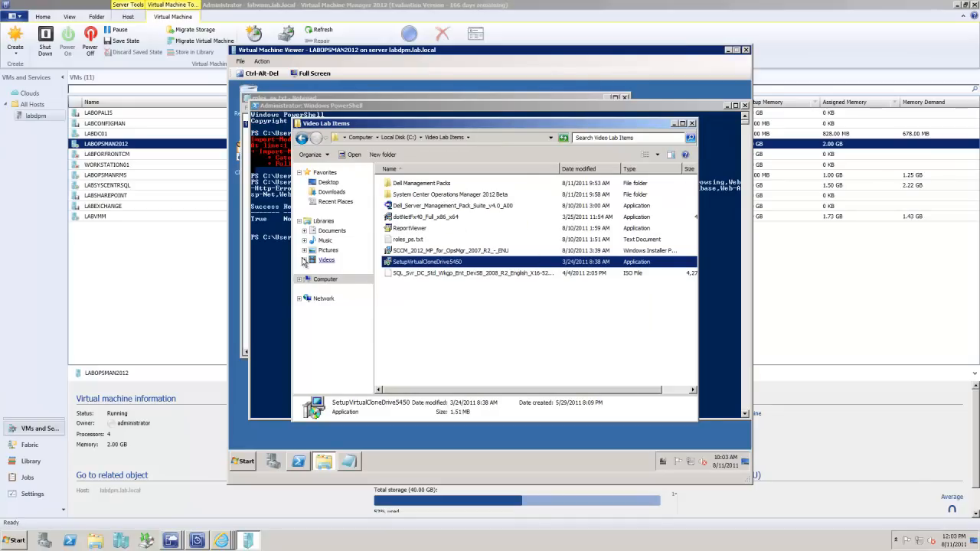
Step: Check the feature installation result, close PowerShell, and run dotNetFx40_Full_x86_x64 as administrator
left_click(271, 258)
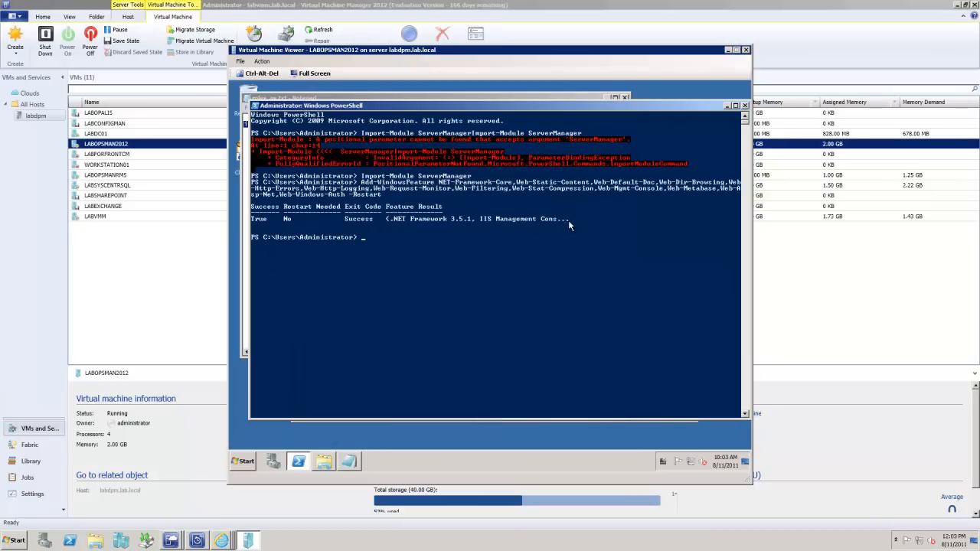
left_click(744, 105)
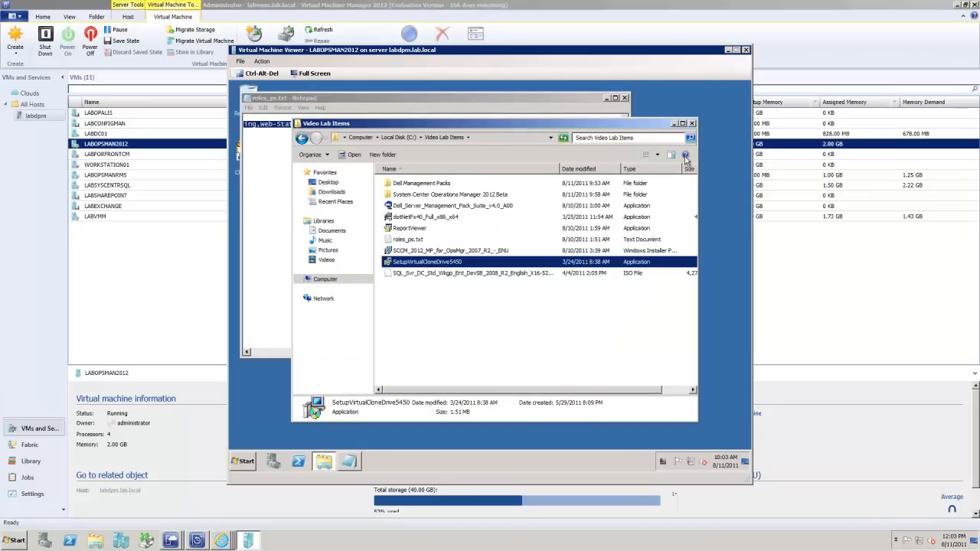
left_click(432, 217)
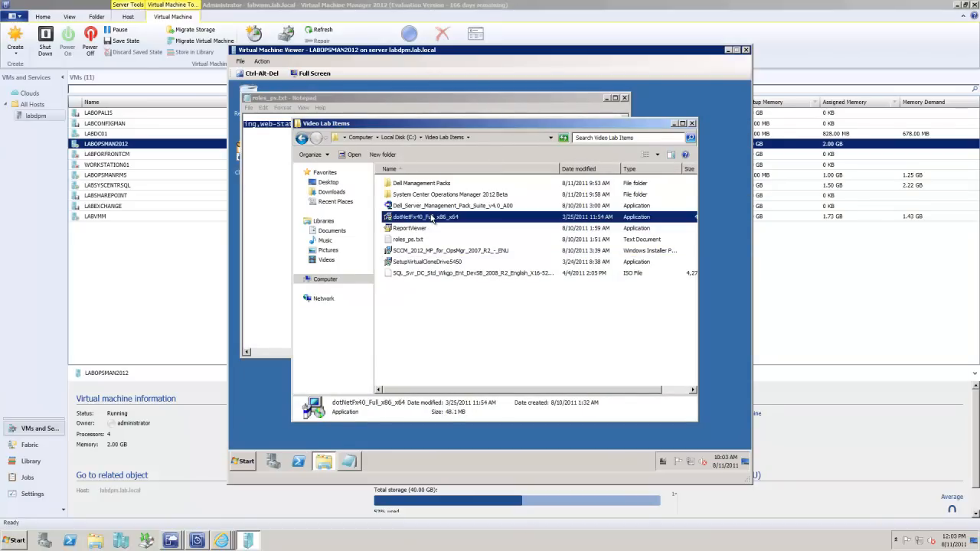
right_click(432, 217)
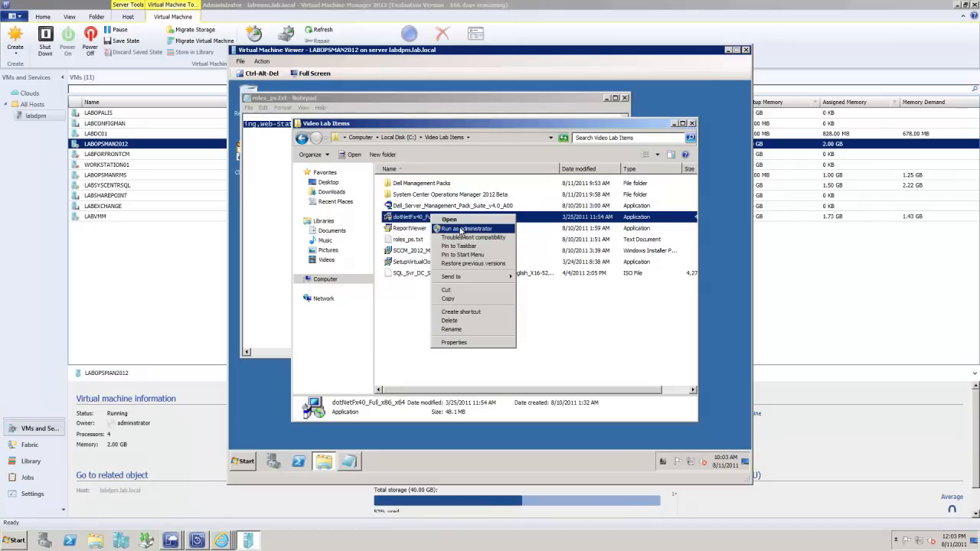
left_click(465, 230)
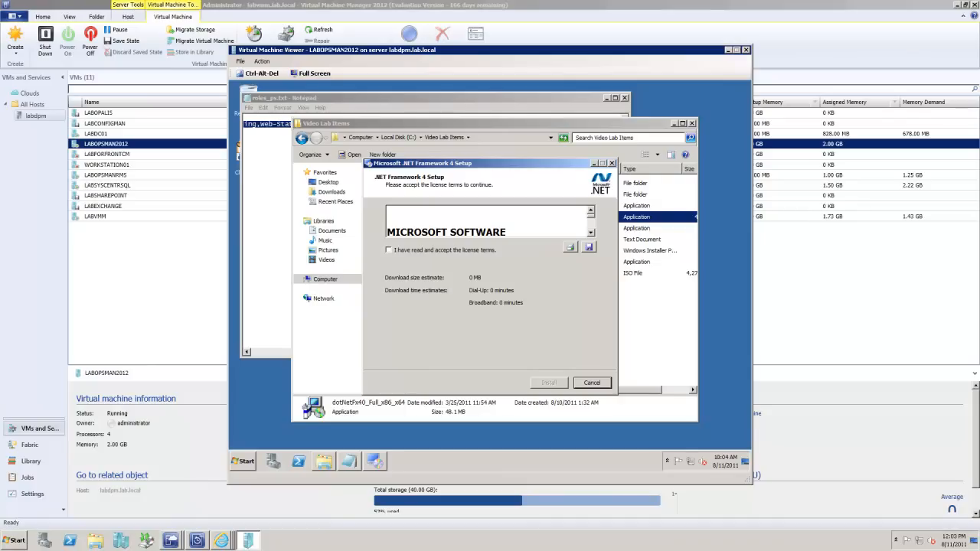
Step: Accept the license terms and install .NET Framework 4 through to completion, closing the Video Lab Items and Notepad windows meanwhile
left_click(395, 252)
left_click(552, 382)
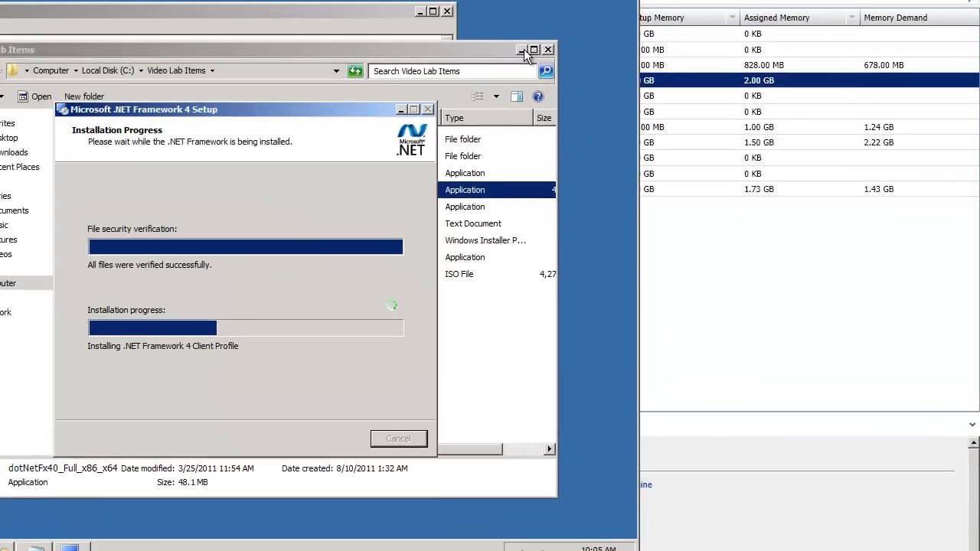
left_click(520, 50)
left_click(448, 11)
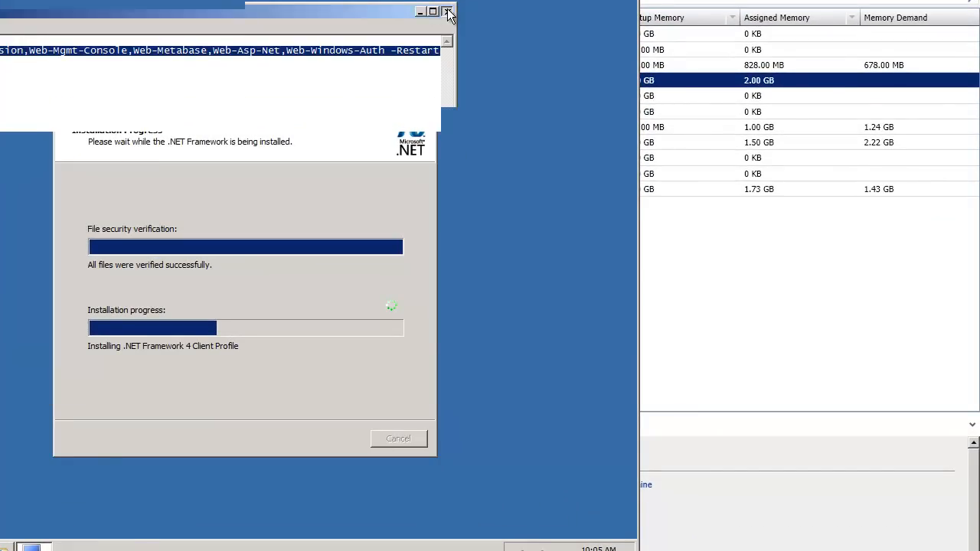
left_click_drag(314, 108, 356, 96)
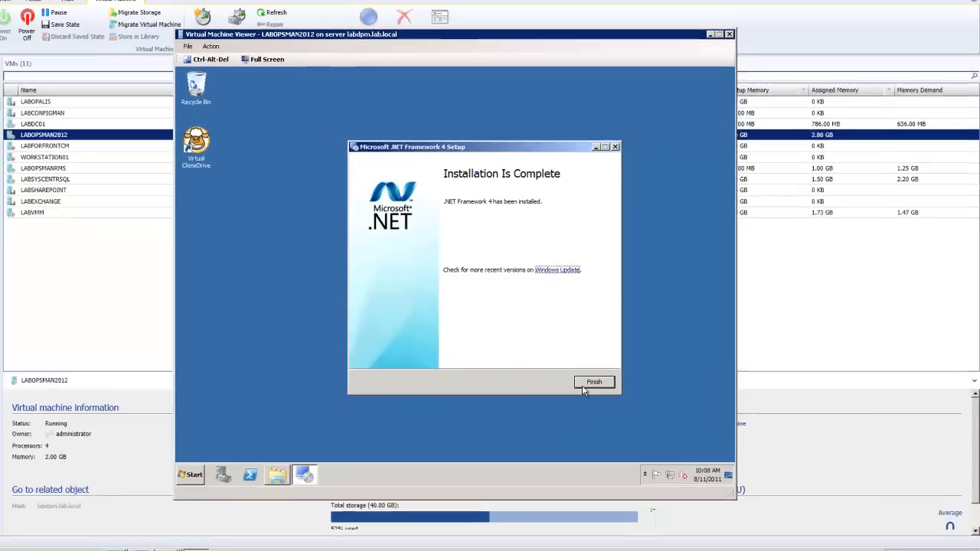
left_click(440, 427)
Step: Open the Video Lab Items folder on Local Disk (C:) and launch the ReportViewer installer
left_click(244, 461)
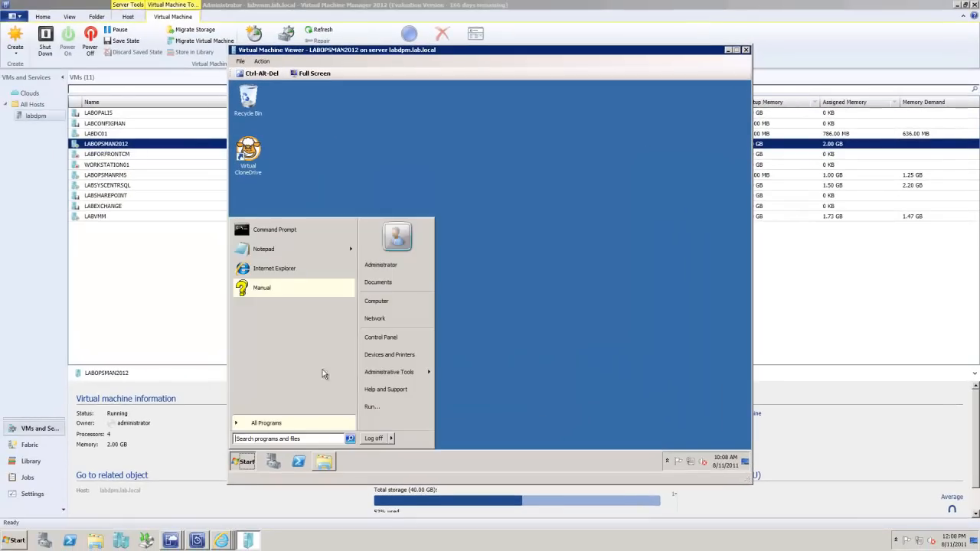
left_click(392, 303)
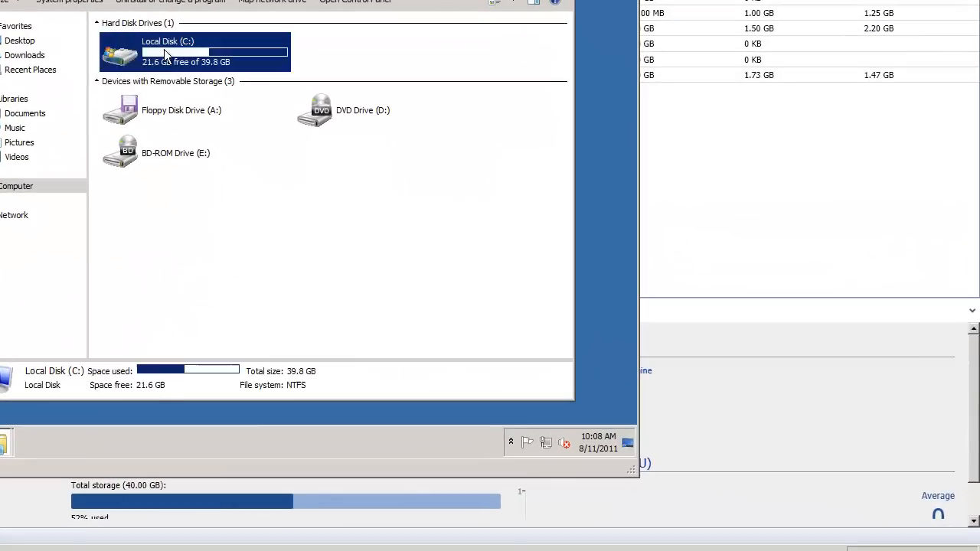
double_click(333, 145)
double_click(145, 126)
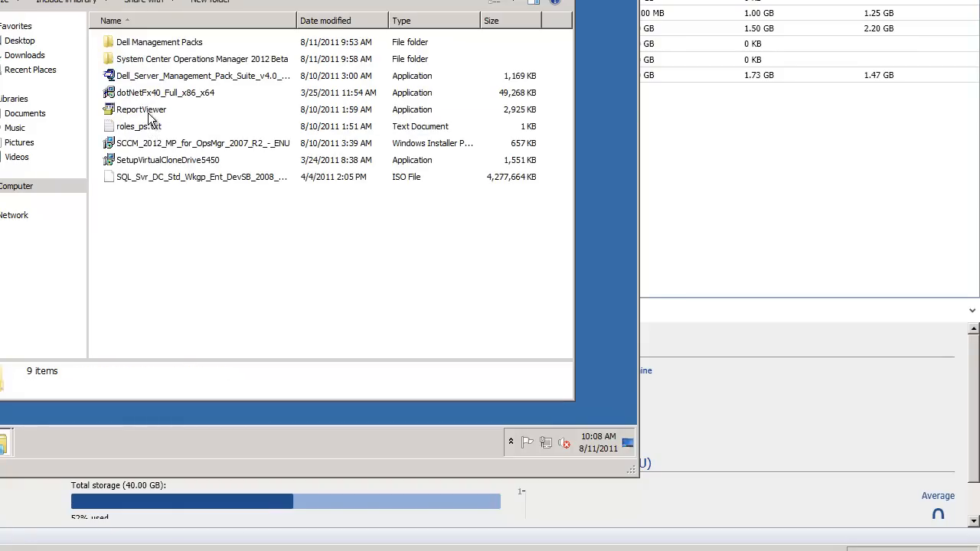
left_click(149, 111)
left_click(148, 115)
left_click(112, 110)
double_click(112, 111)
Step: Accept the license and install Microsoft Report Viewer Redistributable 2008 SP1, then close the folder window
left_click(273, 169)
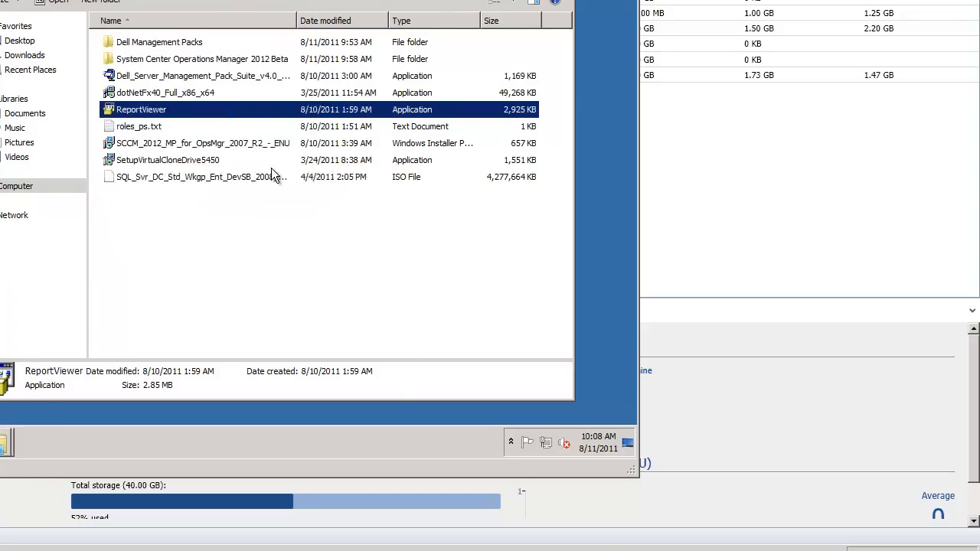
left_click(332, 298)
left_click(99, 267)
left_click(328, 299)
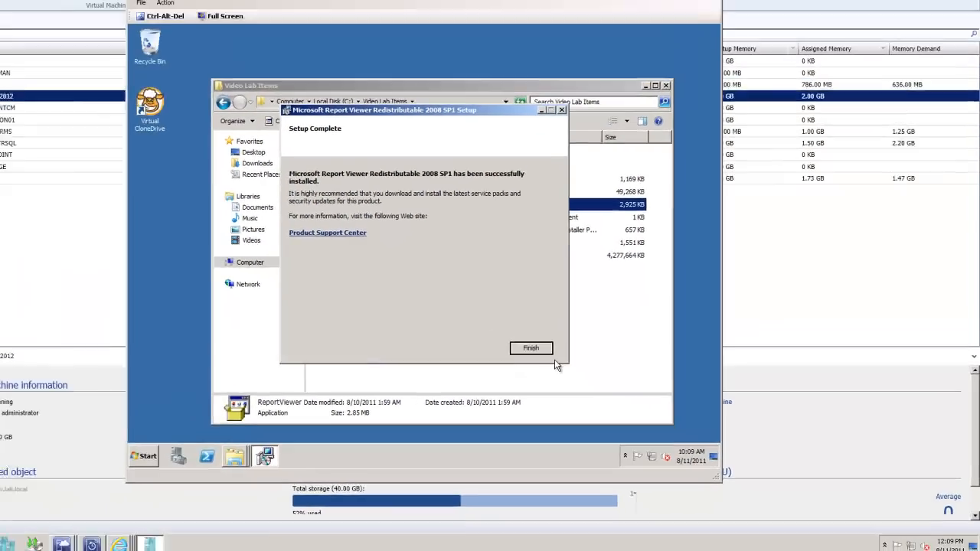
left_click(386, 300)
left_click(703, 134)
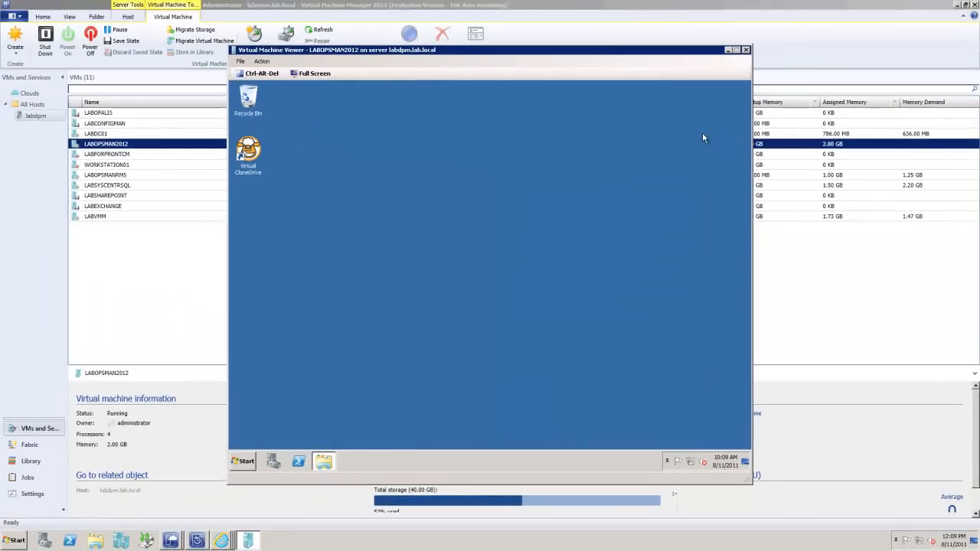
Step: Open the computer's name and domain settings and change its membership from the workgroup to the LAB domain
left_click(245, 462)
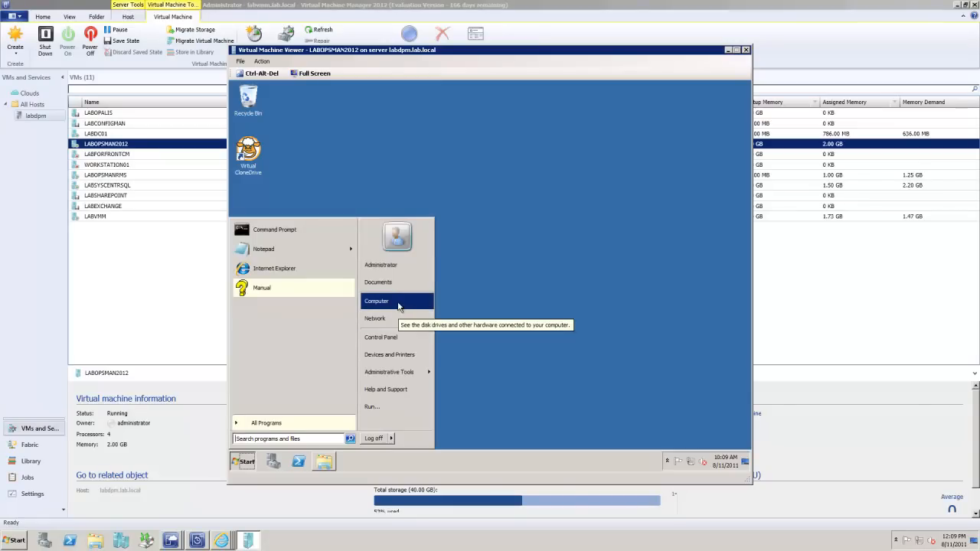
right_click(400, 303)
left_click(421, 373)
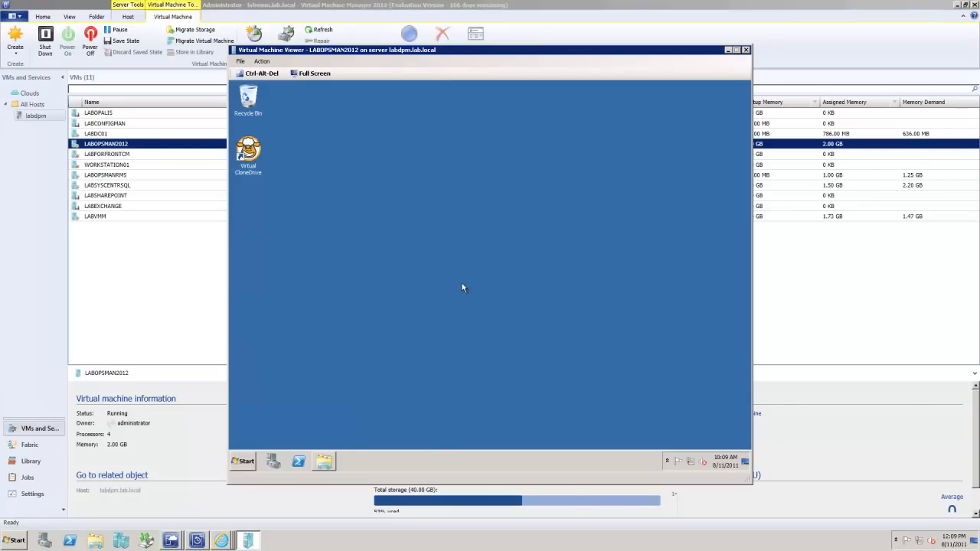
left_click(672, 349)
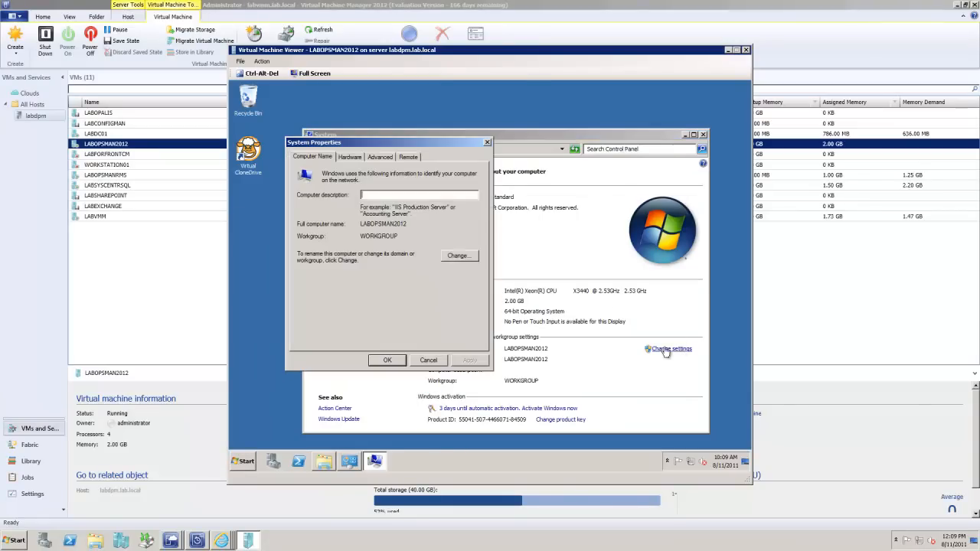
left_click(457, 256)
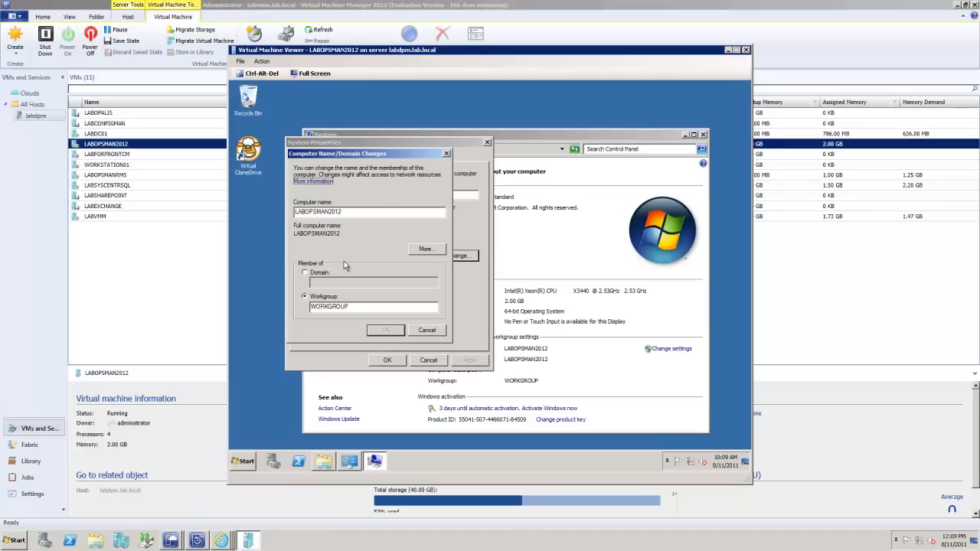
left_click(305, 273)
left_click(328, 284)
type("LAB")
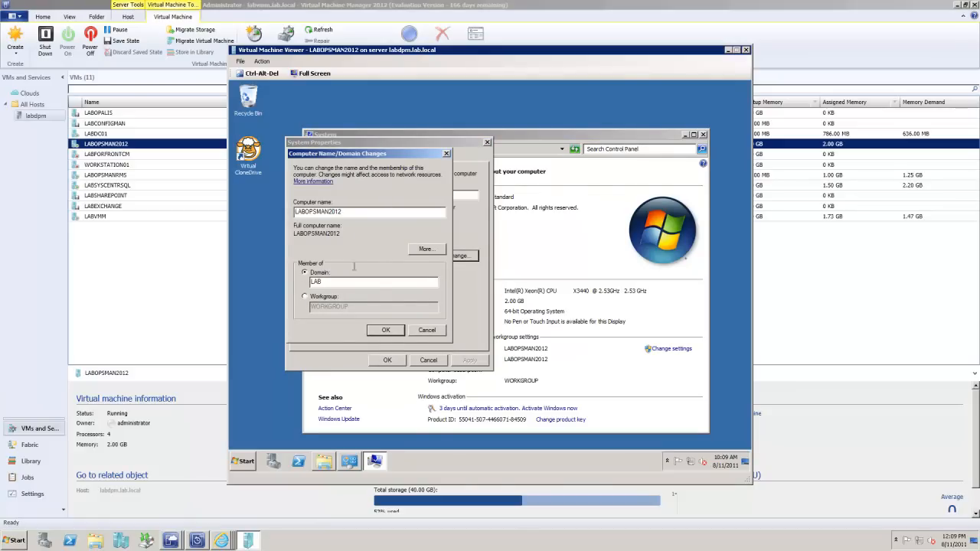
left_click(385, 330)
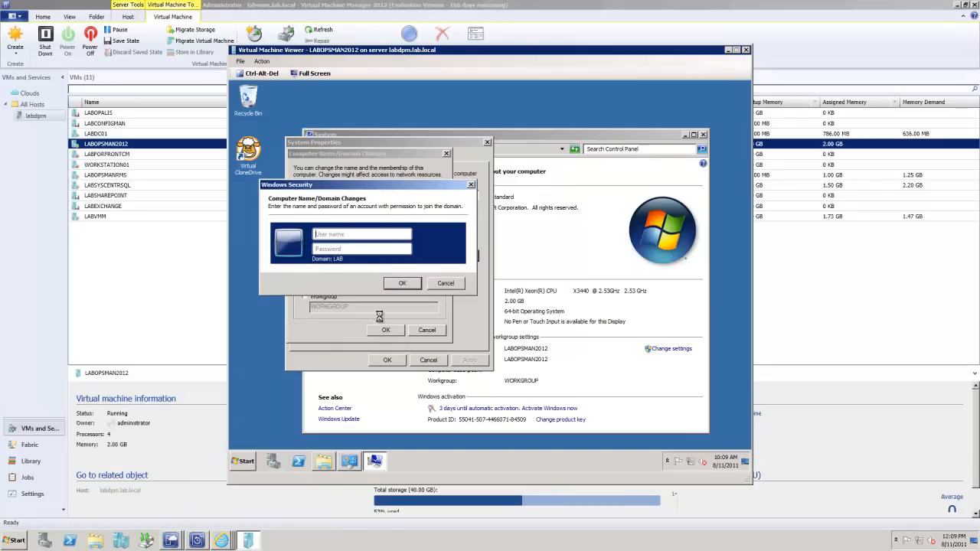
Step: Authorize the domain join with the administrator account's user name and password, and dismiss the messages that follow
type("administrator")
key("Tab")
type("Passw0rd")
key("Return")
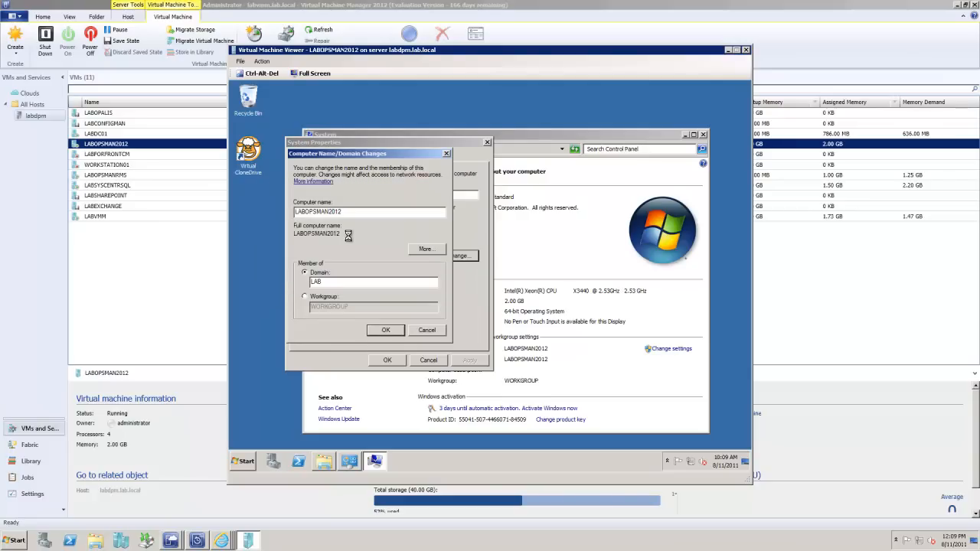
left_click(521, 307)
left_click(565, 282)
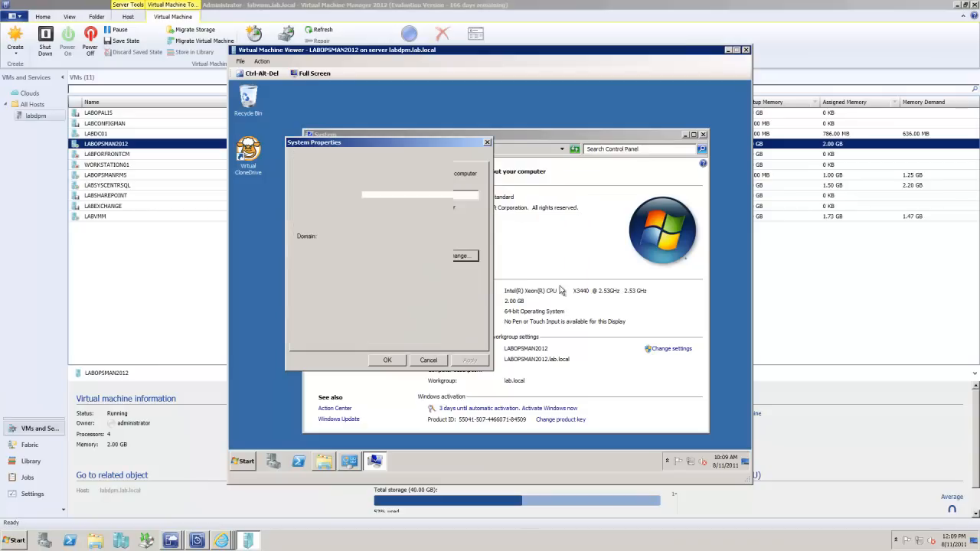
Step: Close the system properties and restart the virtual machine immediately to apply the domain change
left_click(378, 362)
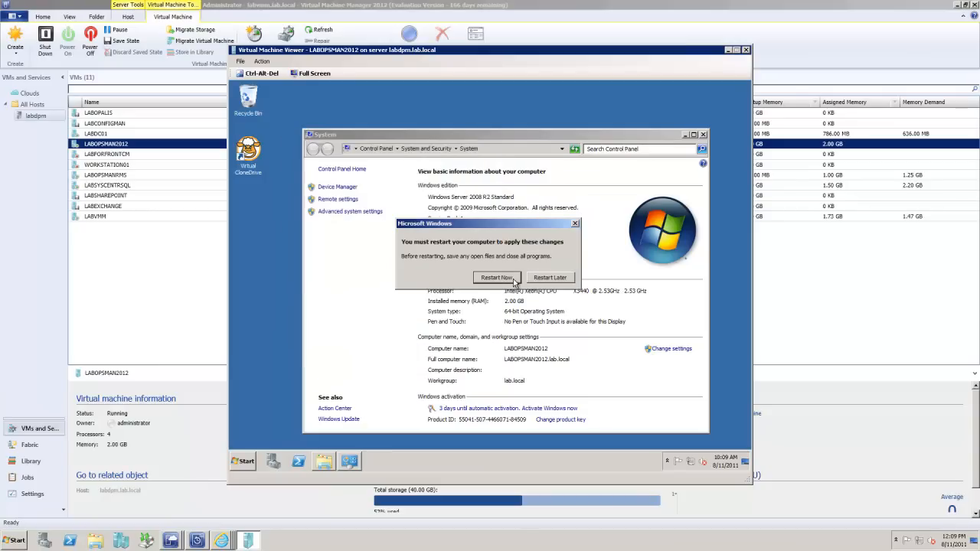
left_click(511, 279)
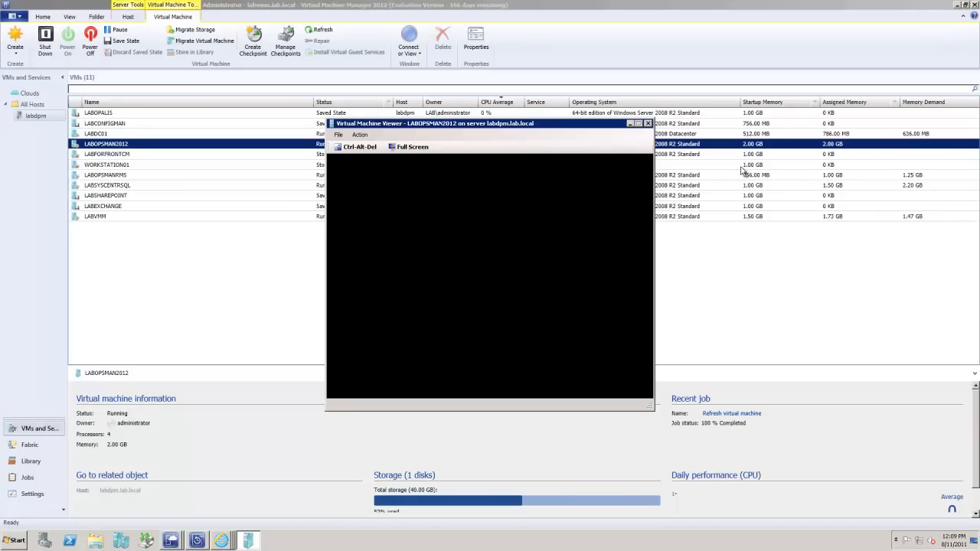
Step: Switch to the DPM 2010 Administrator Console and start modifying the Critical HyperV Servers protection group
left_click(197, 541)
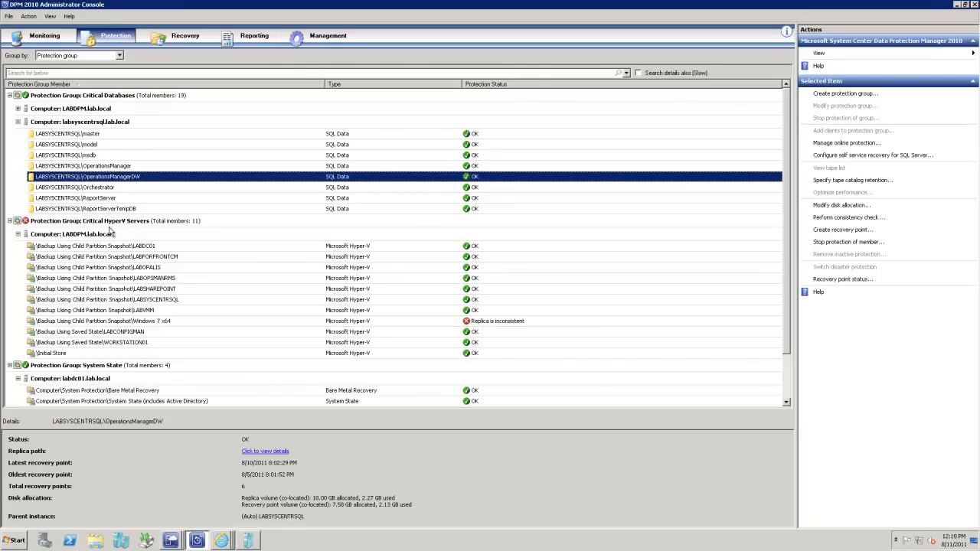
left_click(107, 222)
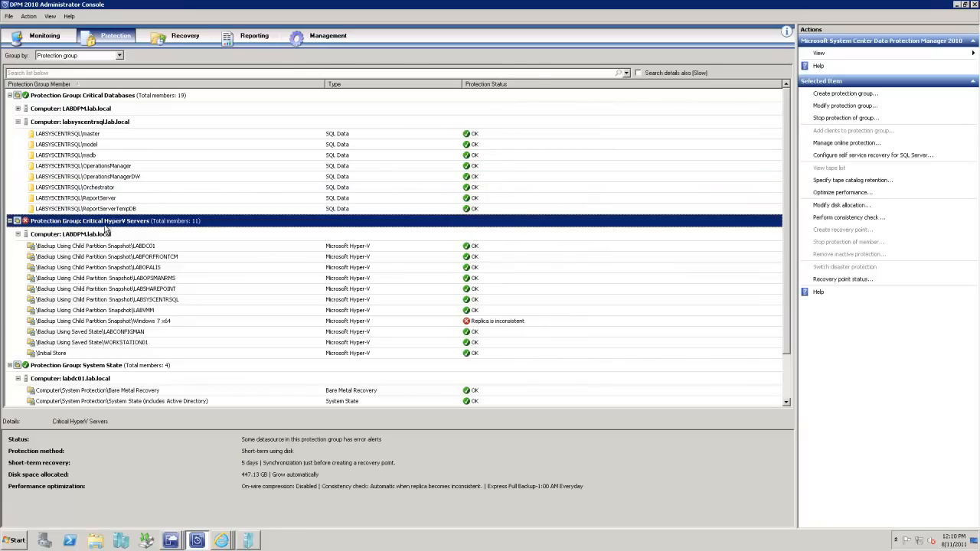
right_click(105, 226)
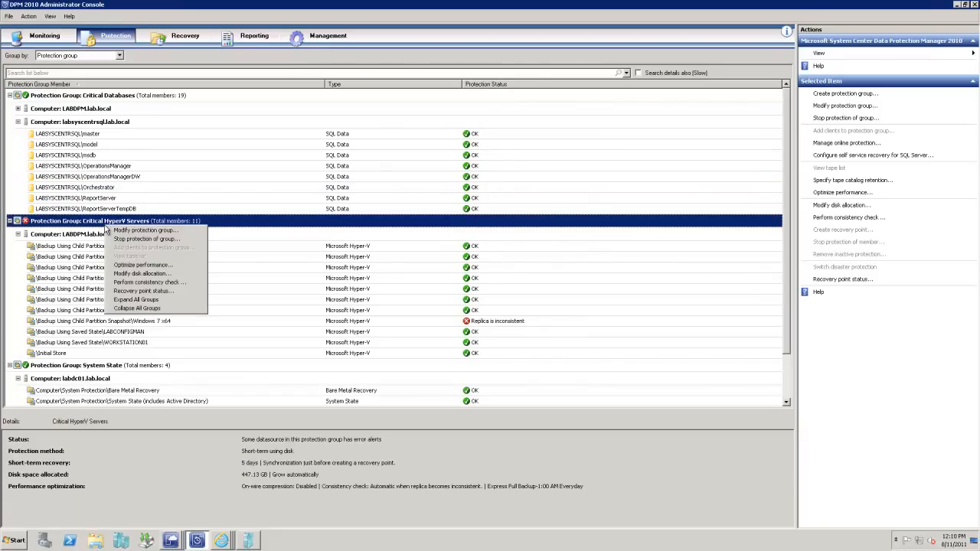
left_click(123, 230)
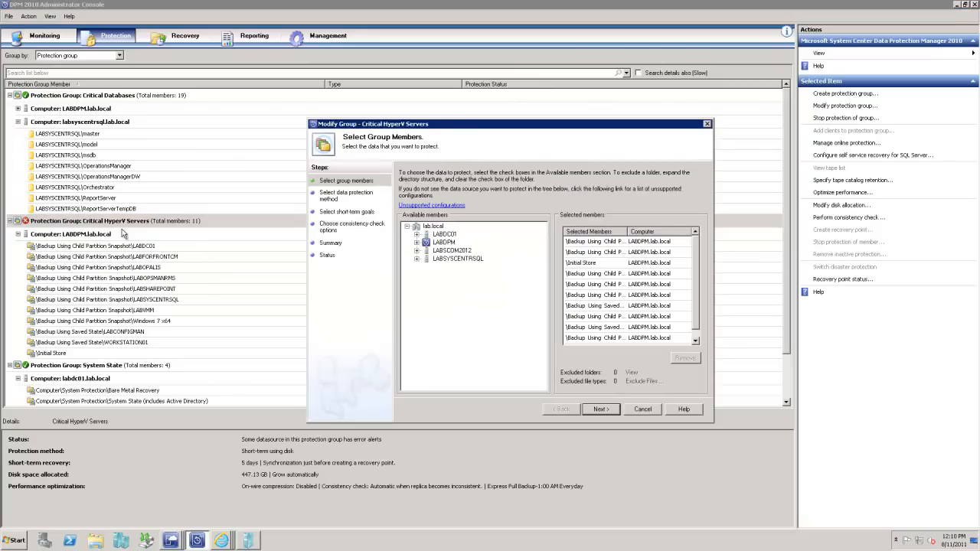
Step: Add the saved-state backups of LABEXCHANGE and LABOPSMAN2012 from LABDPM's HyperV items to the group members
left_click(417, 243)
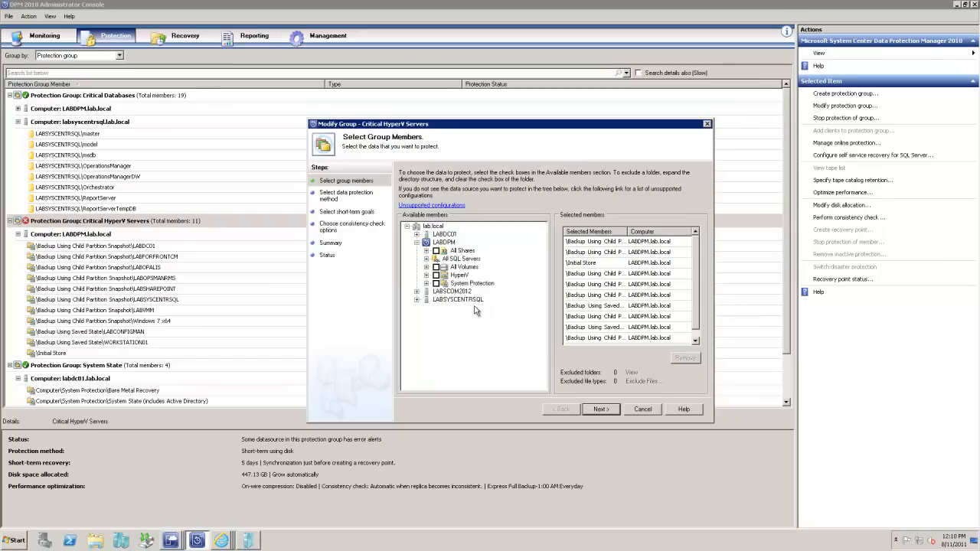
left_click(427, 275)
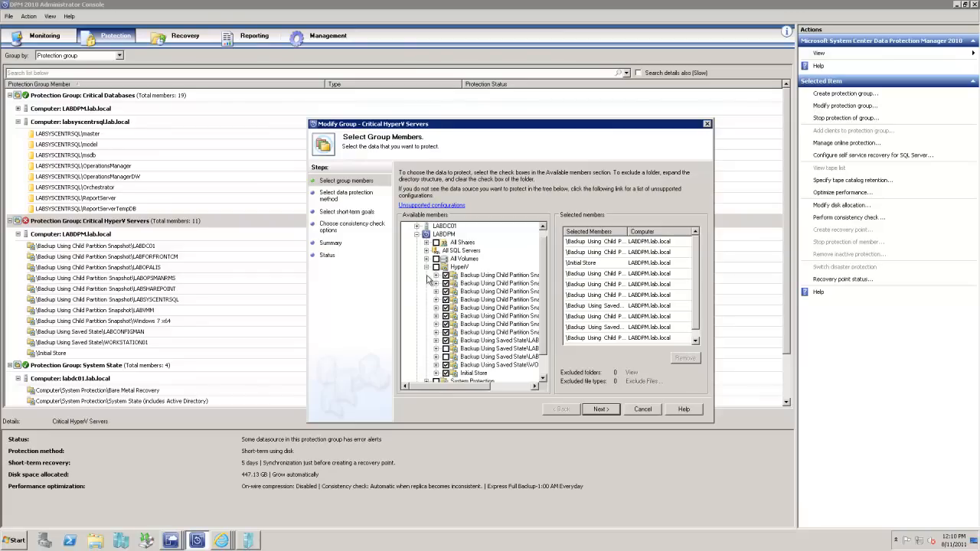
left_click_drag(464, 385, 412, 387)
left_click(467, 357)
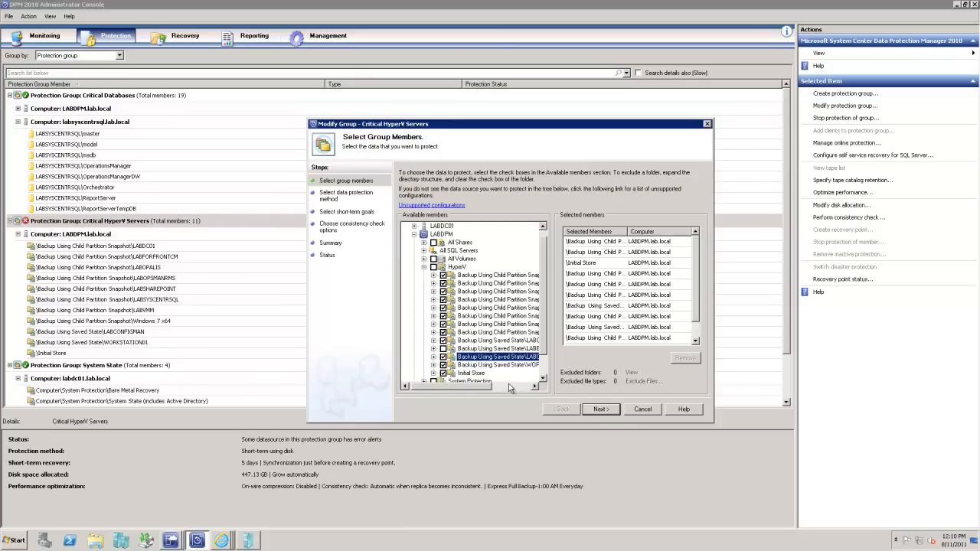
left_click_drag(480, 391, 623, 380)
left_click(601, 408)
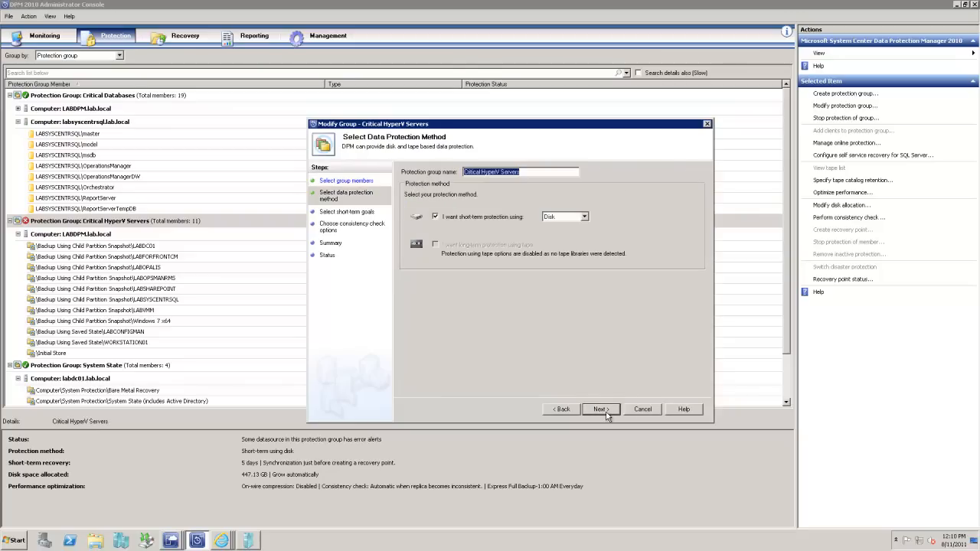
Step: Keep disk protection, the short-term goals, disk allocation and immediate network replica creation as preset, update the protection group and close the wizard
left_click(614, 415)
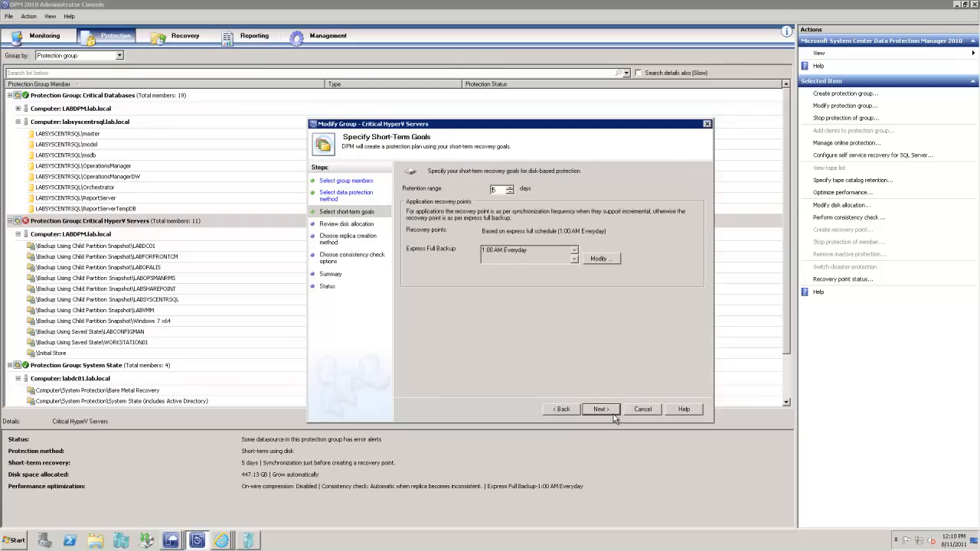
left_click(612, 414)
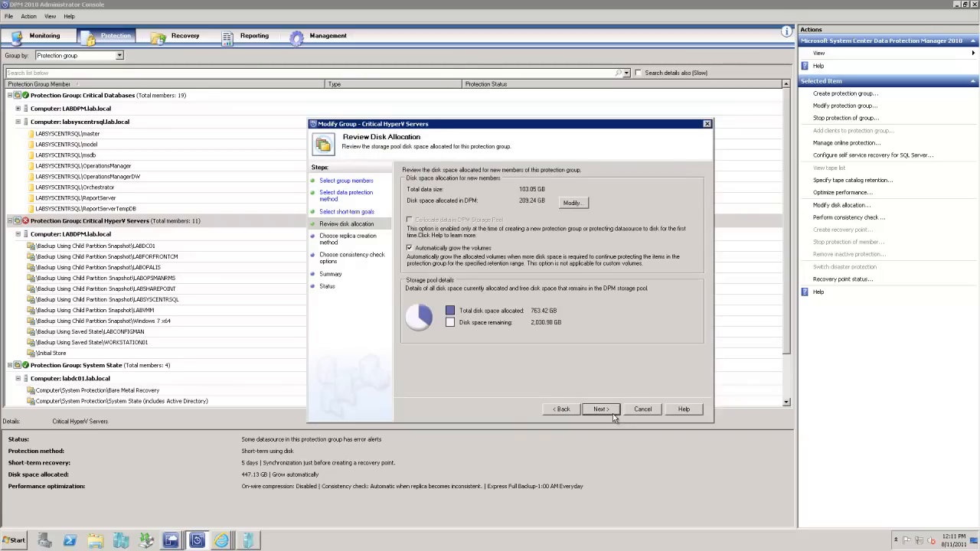
left_click(613, 413)
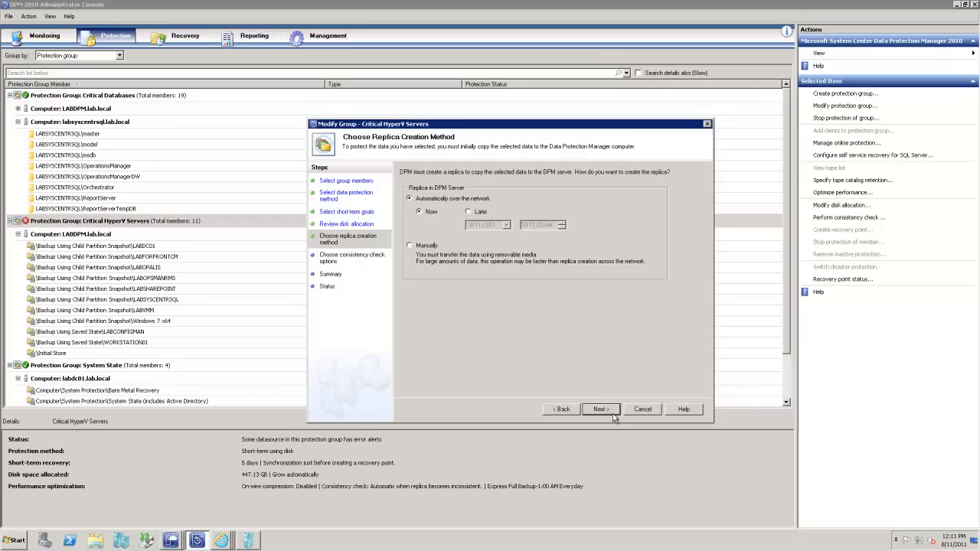
left_click(612, 413)
left_click(613, 414)
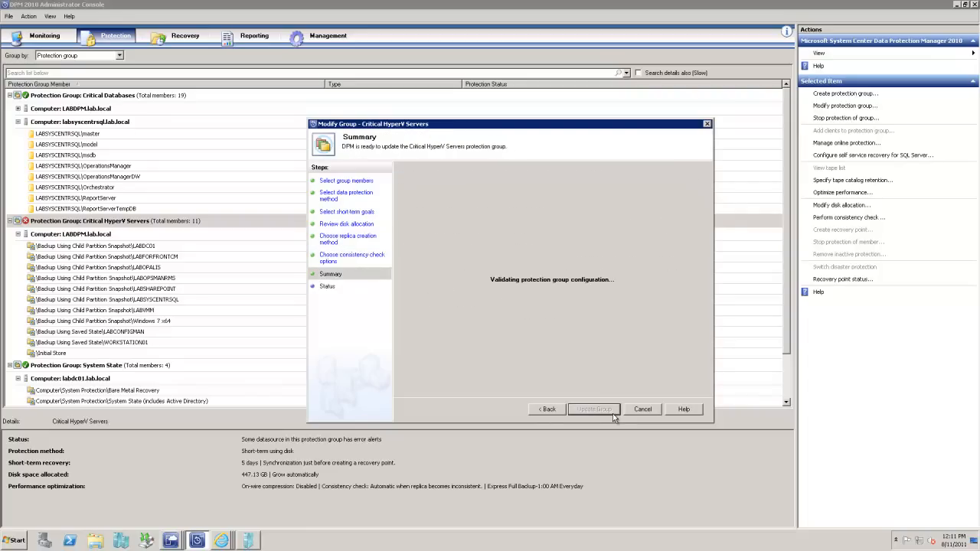
left_click(611, 412)
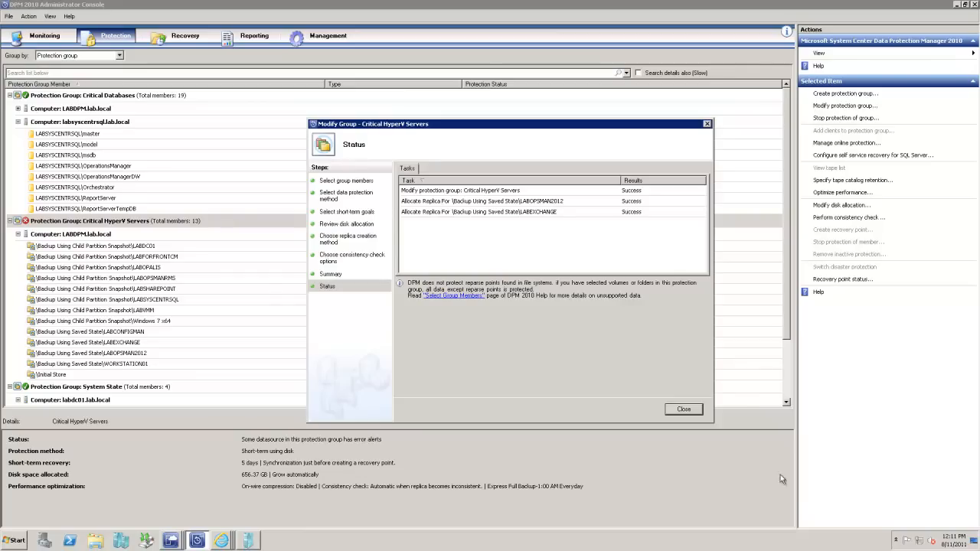
left_click(680, 409)
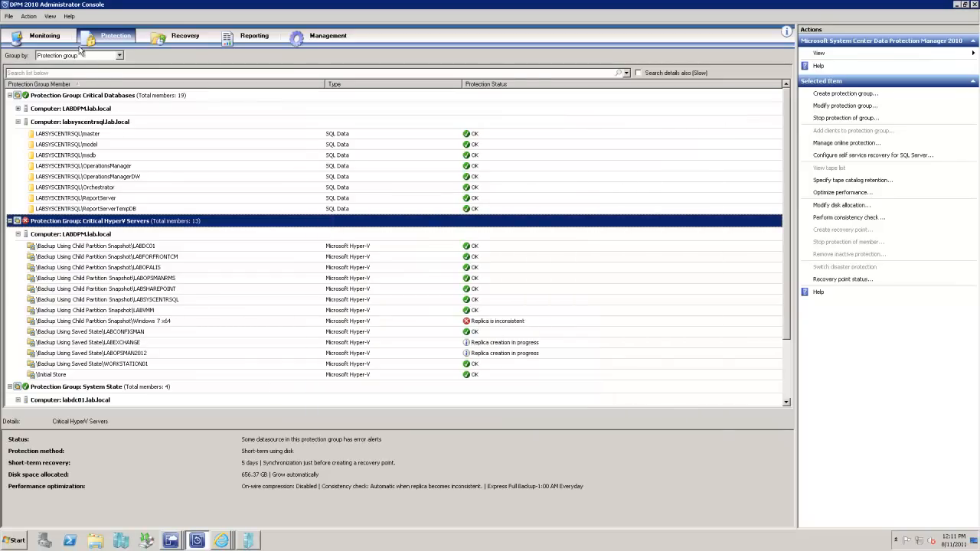
Step: Examine the replica creation jobs in progress, widening the Source column and viewing the details of the LABOPSMAN2012 job
left_click(49, 35)
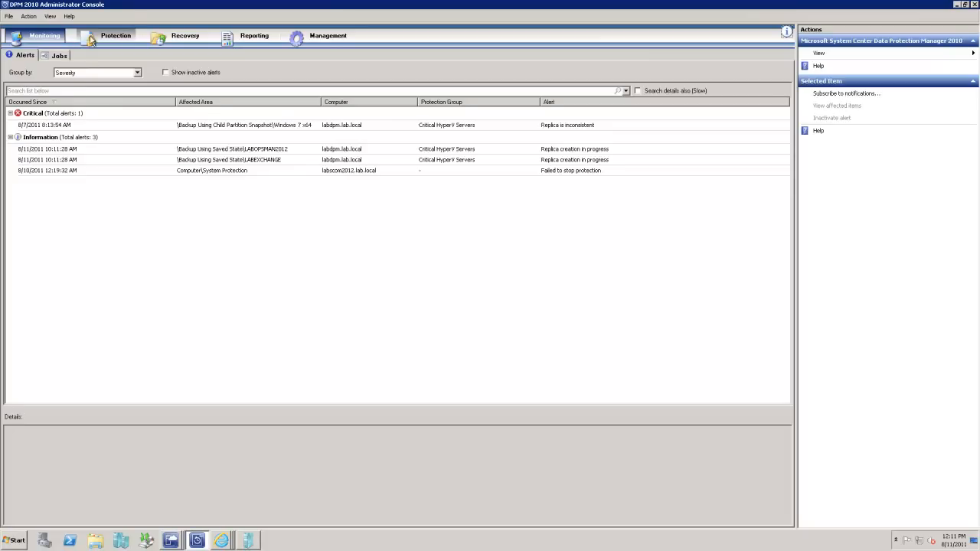
left_click(59, 57)
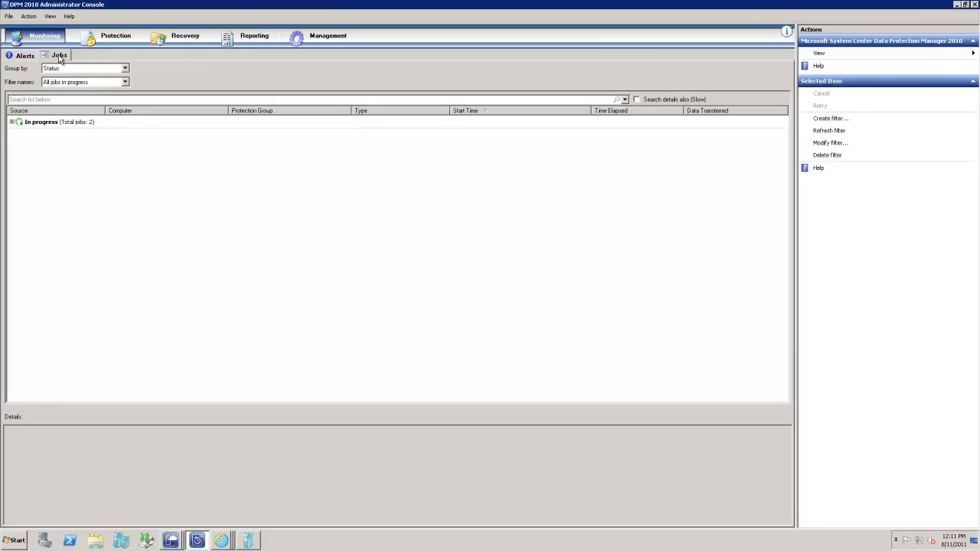
left_click(18, 67)
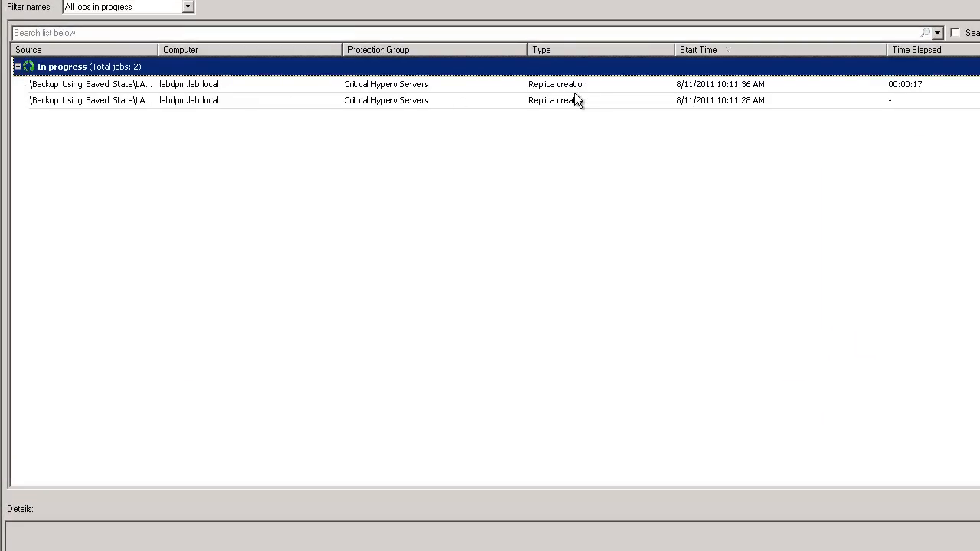
left_click_drag(159, 49, 221, 51)
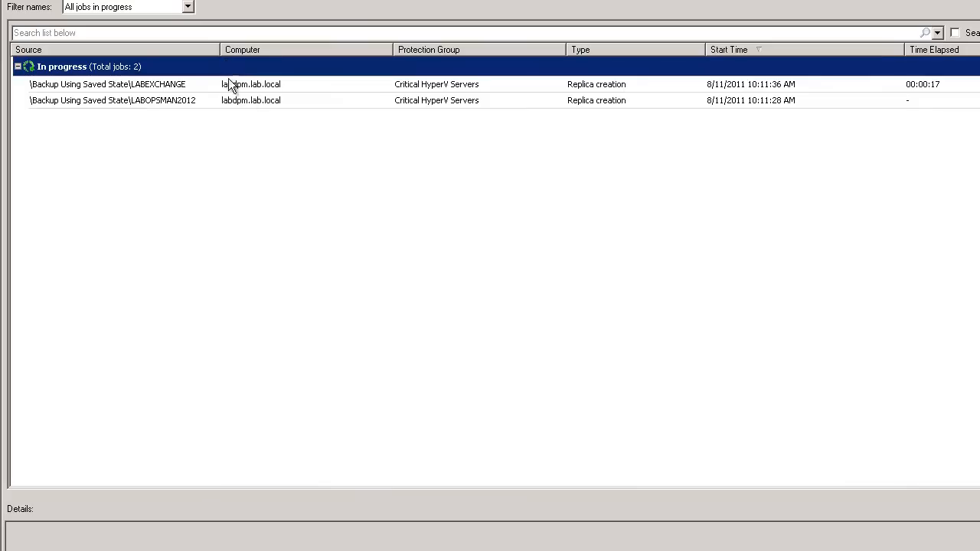
left_click(257, 100)
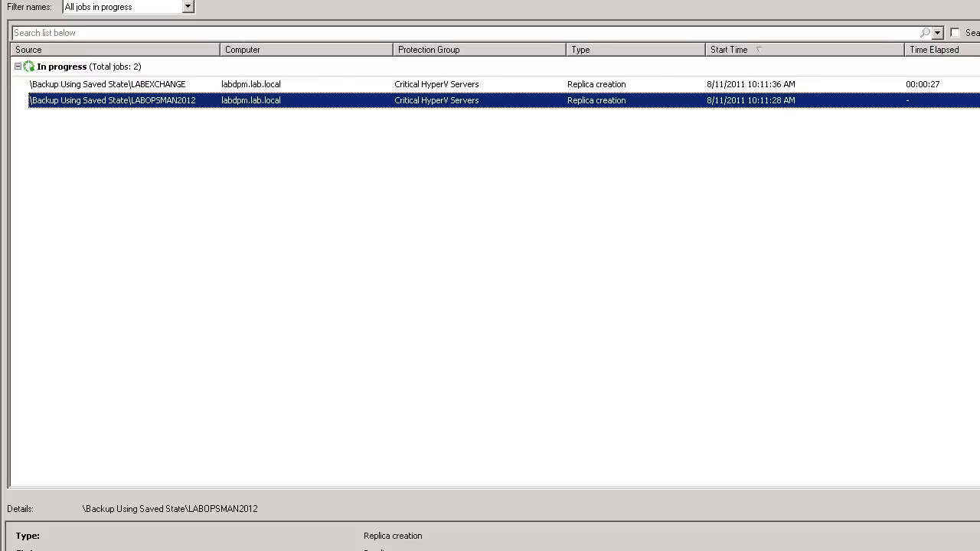
Step: Close the old virtual machine viewer and reconnect to LABOPSMAN2012 via console from Virtual Machine Manager
right_click(252, 541)
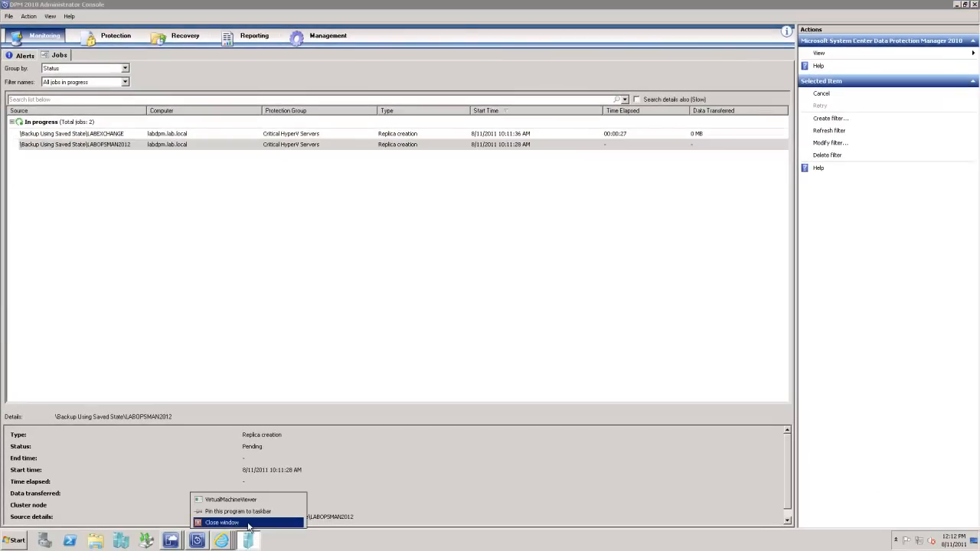
left_click(226, 522)
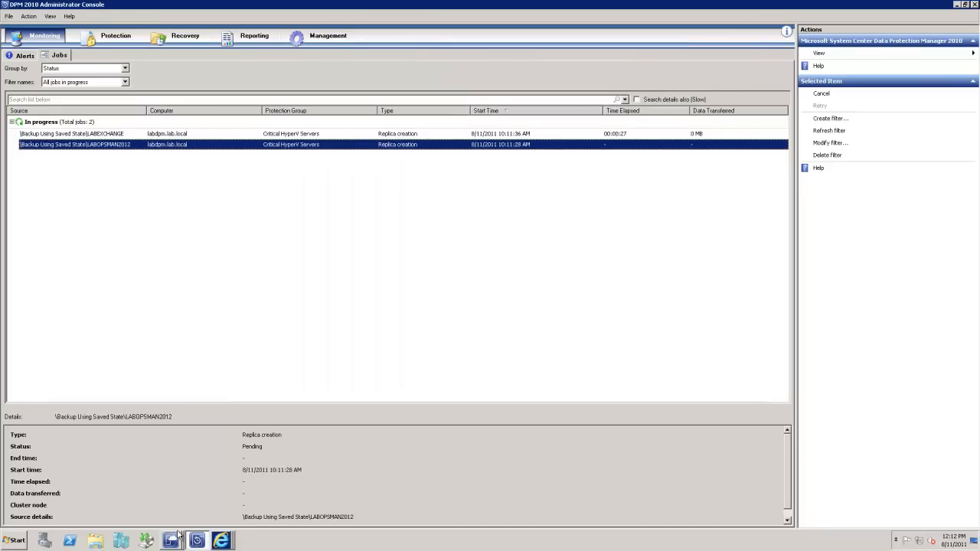
left_click(173, 538)
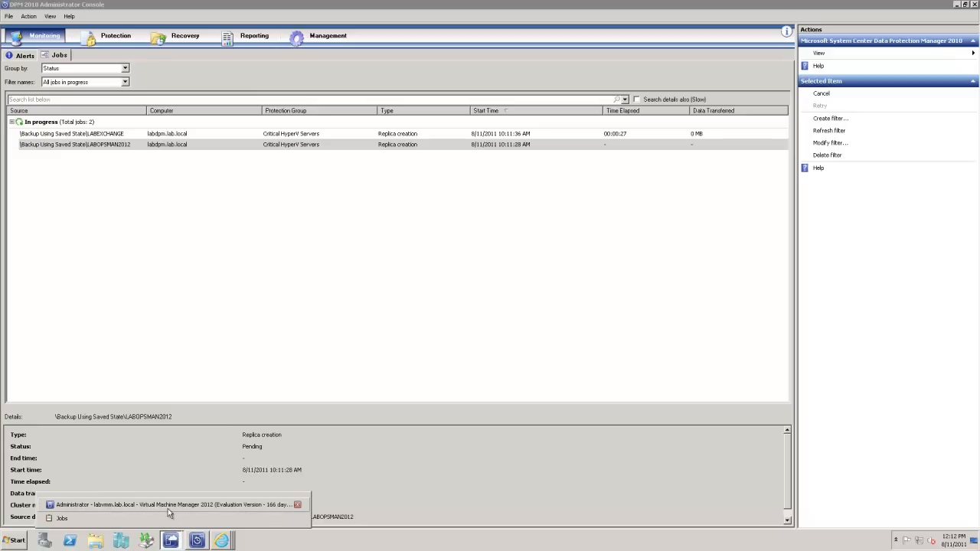
left_click(168, 506)
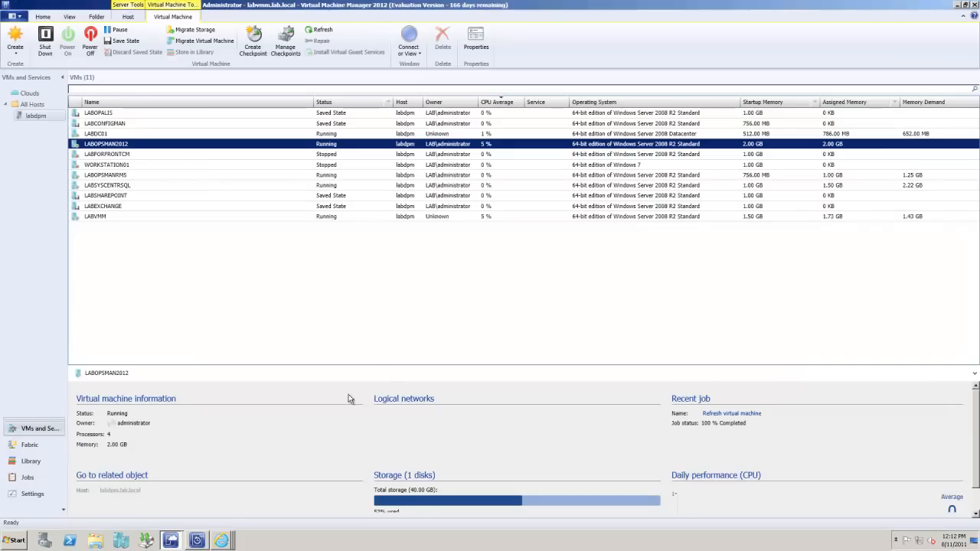
right_click(212, 150)
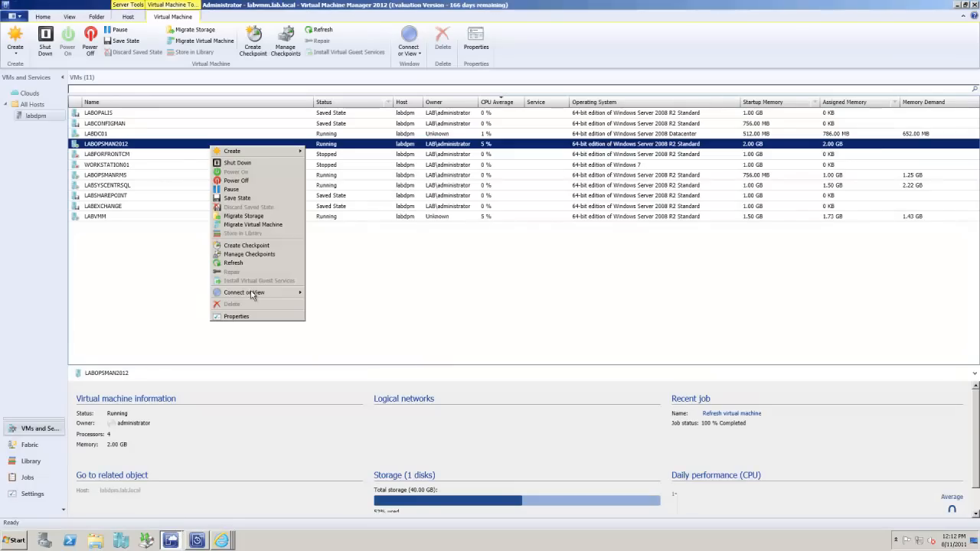
mouse_move(253, 294)
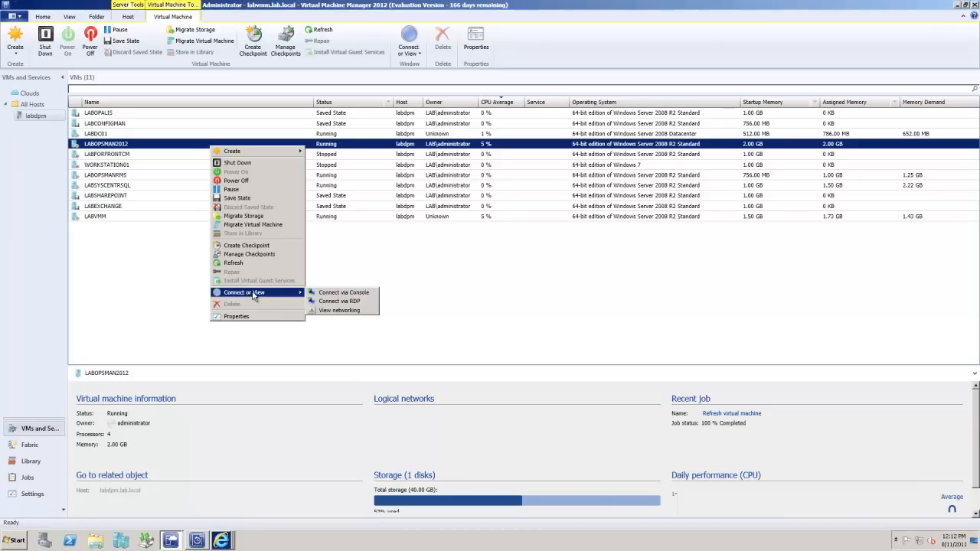
left_click(359, 294)
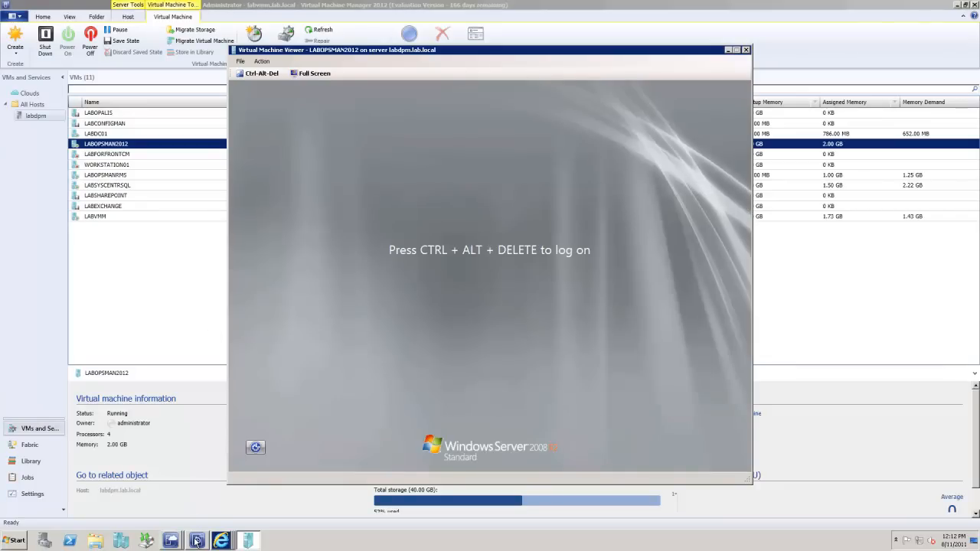
left_click(197, 541)
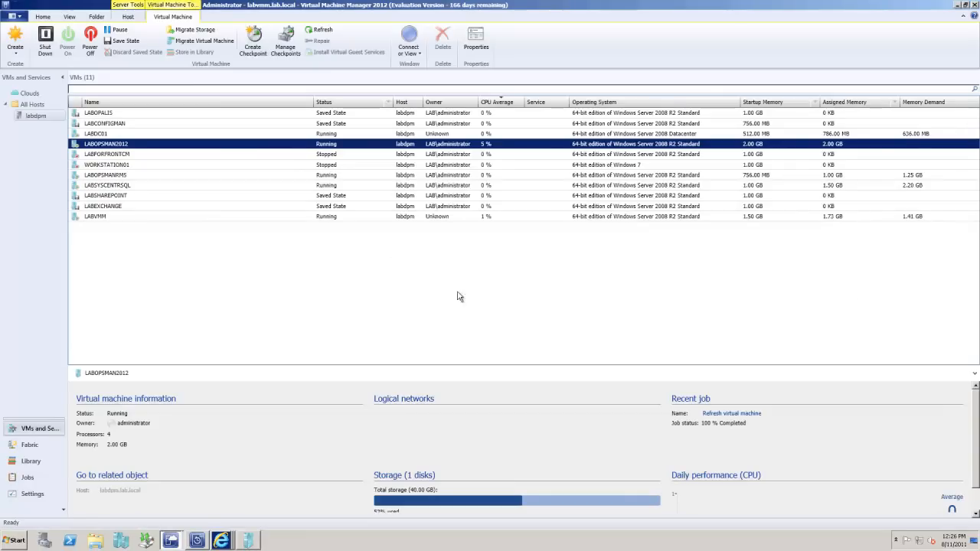
Step: Connect to the LABOPSMAN2012 virtual machine via RDP, entering the domain administrator's password
left_click(215, 142)
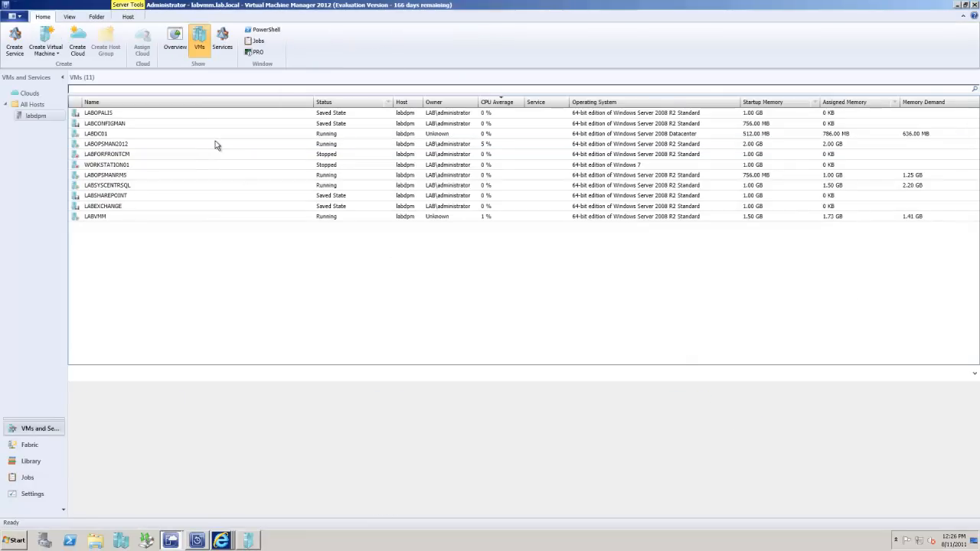
left_click(104, 145)
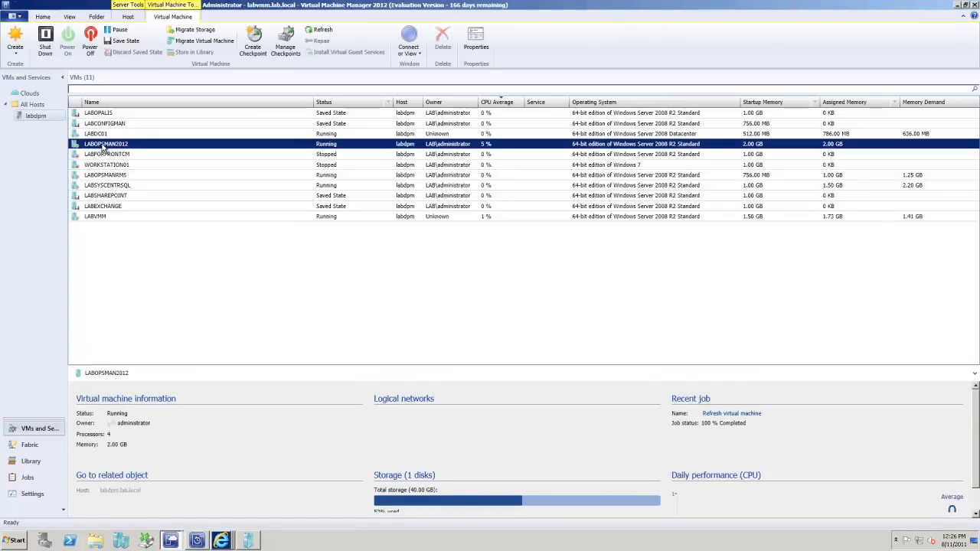
right_click(104, 146)
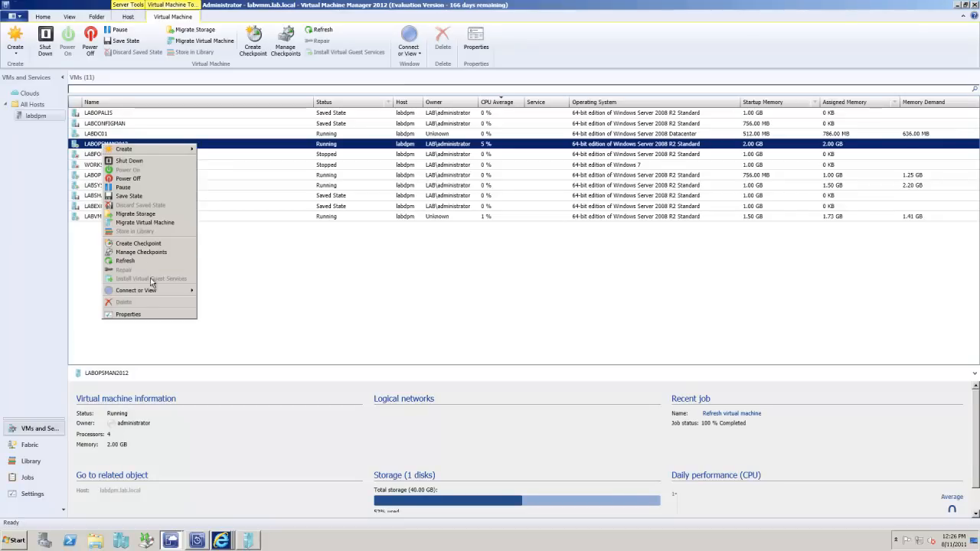
mouse_move(151, 291)
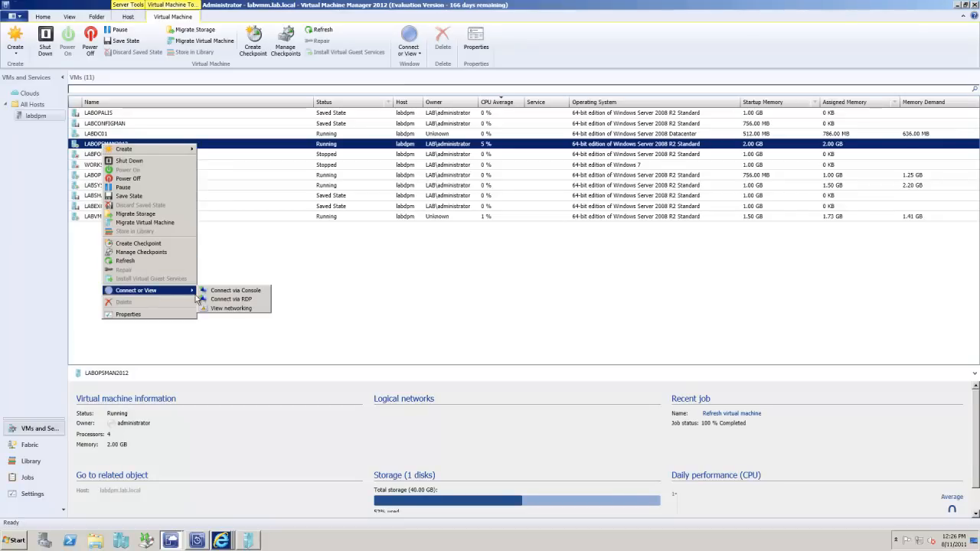
left_click(248, 308)
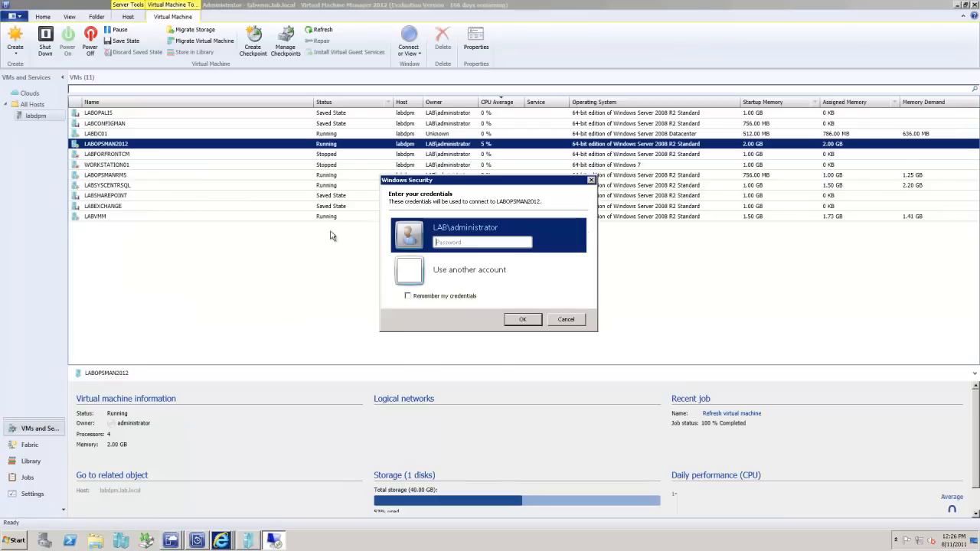
left_click(444, 240)
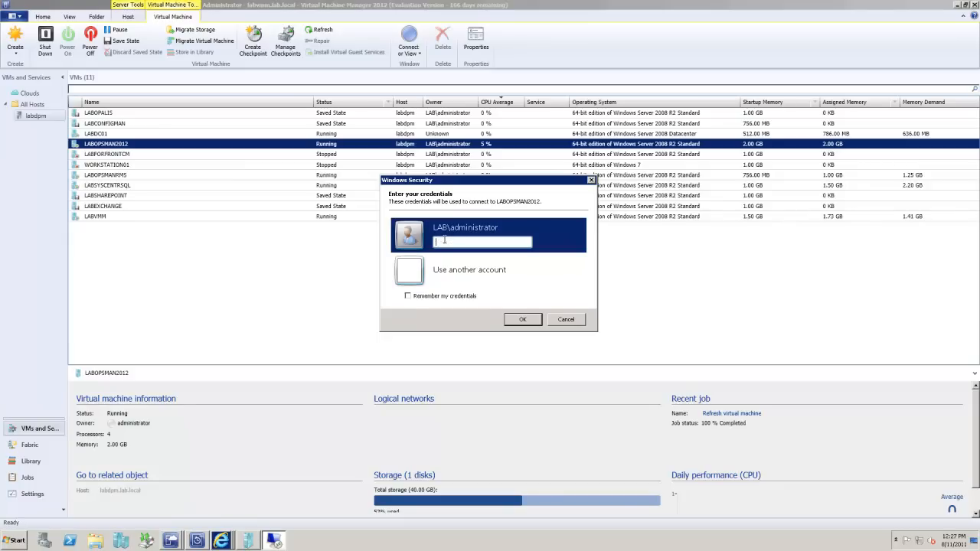
type("P@ssw0rd")
key("Return")
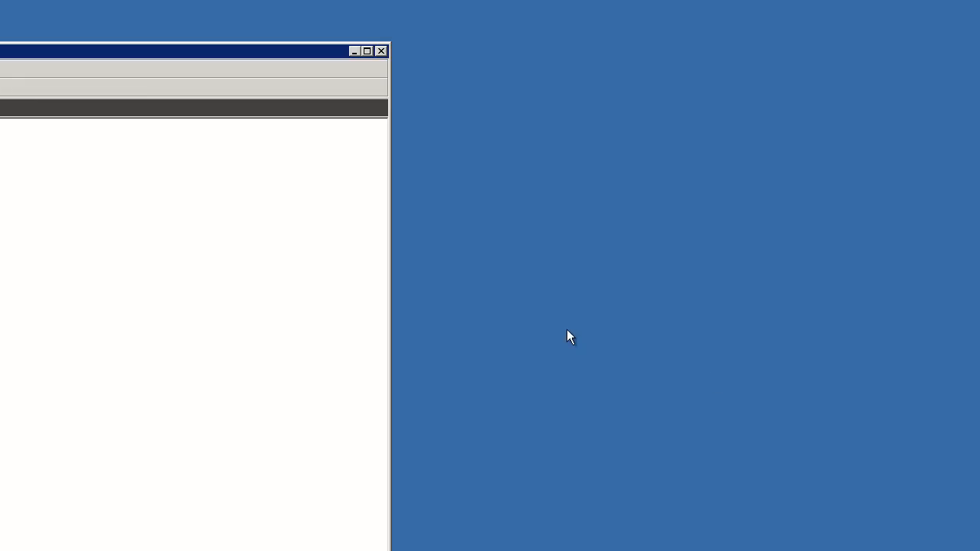
Step: Leave the remote session, launch Active Directory Users and Computers with dsa.msc and show the SCOM 2012 Demo organizational unit
left_click(383, 49)
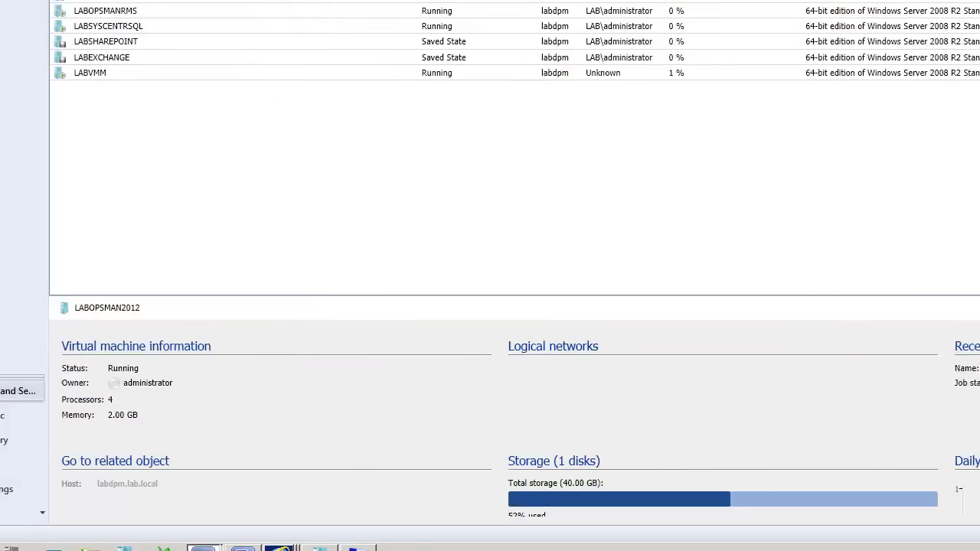
left_click(15, 542)
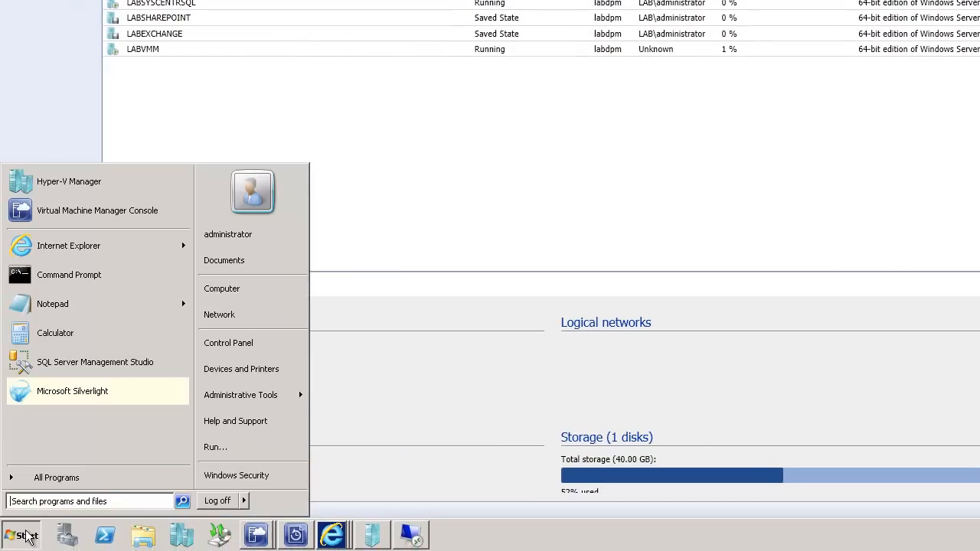
left_click(223, 452)
type("sa.msc")
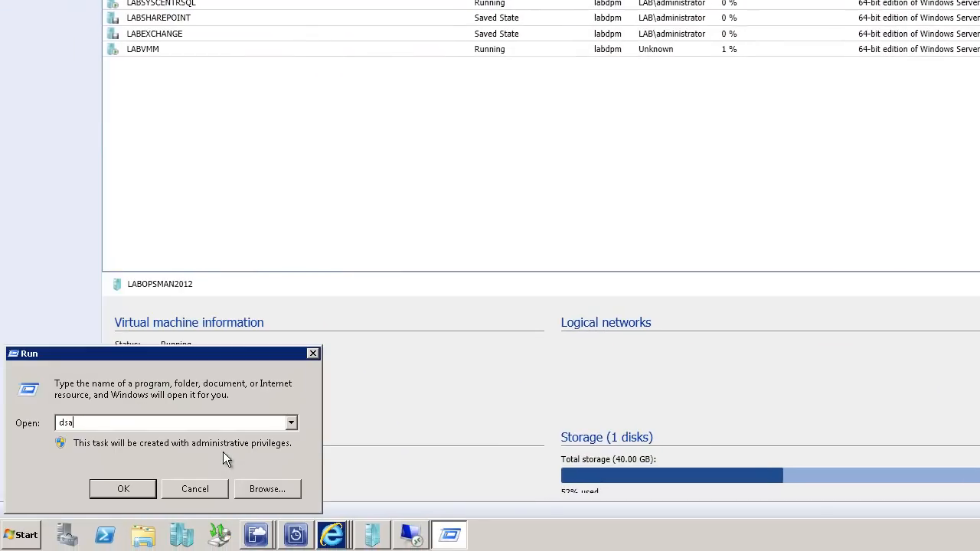
key("Return")
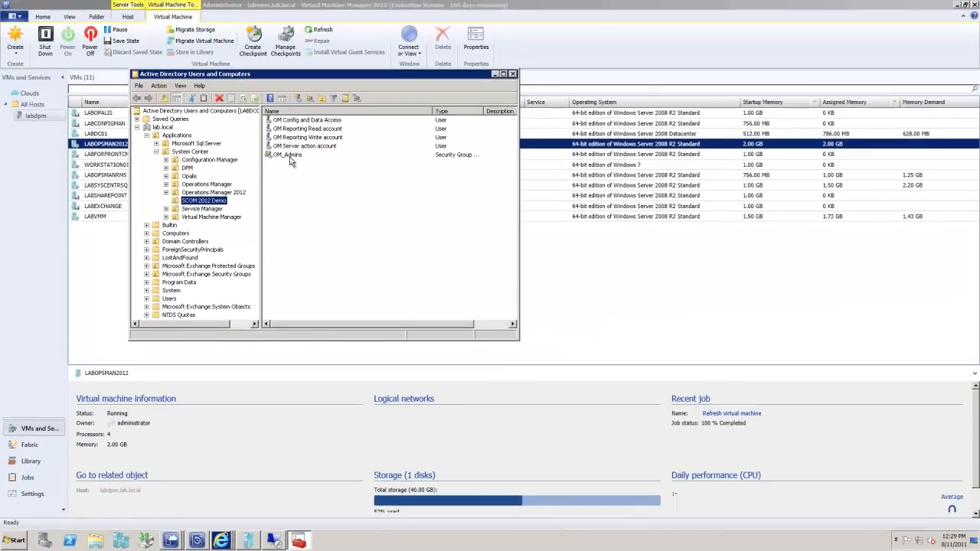
left_click(335, 93)
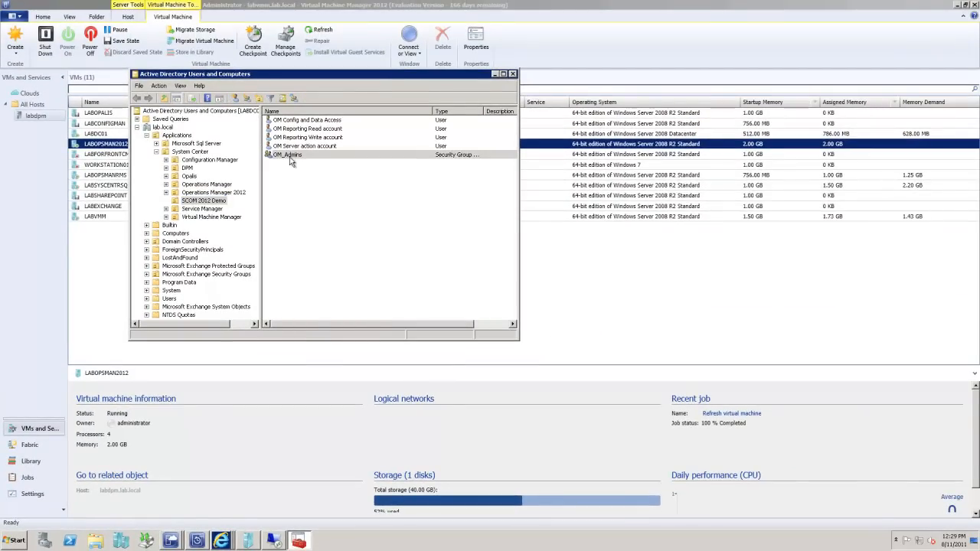
Step: Add the OM_DAS and OM_AA accounts as members of the OM_Admins group, apply the change and close Active Directory Users and Computers
left_click(302, 115)
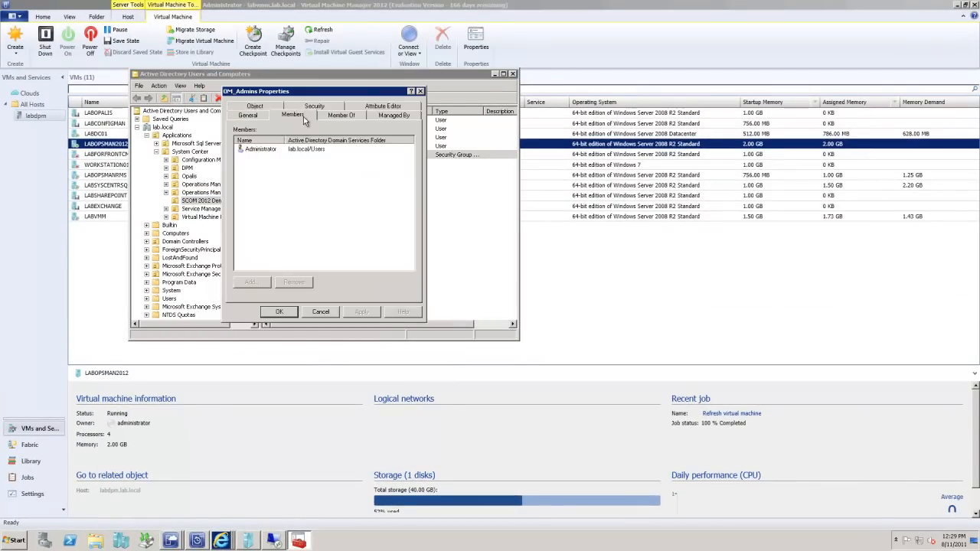
left_click(261, 282)
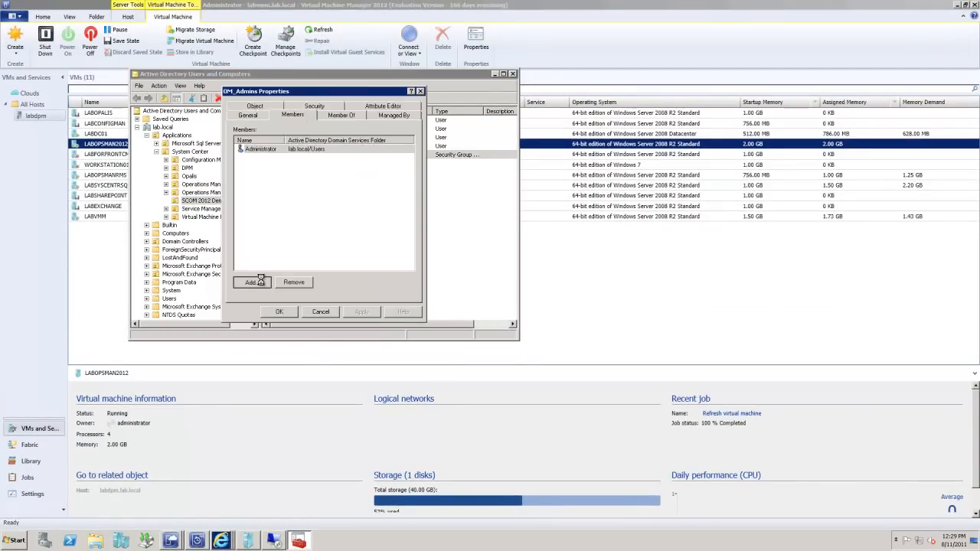
type("OM_")
left_click(427, 181)
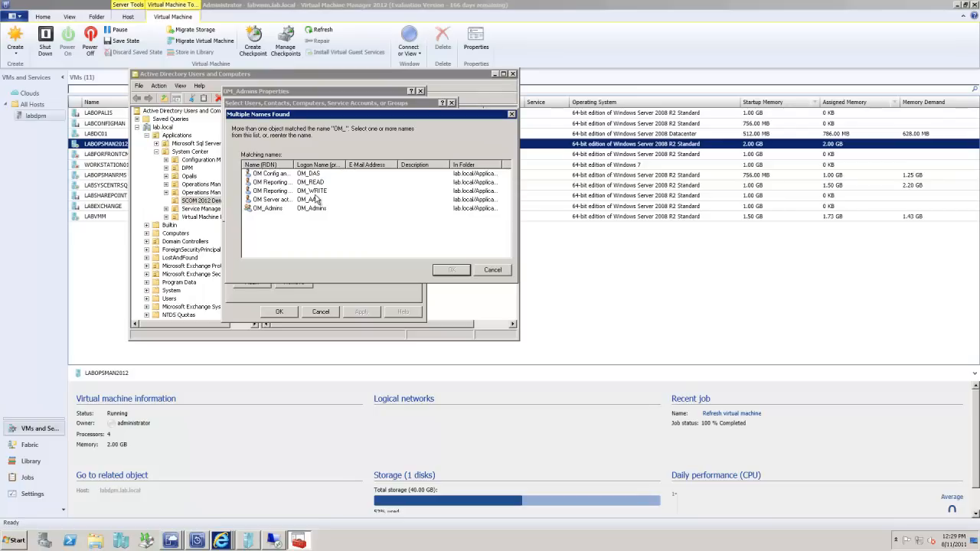
left_click(317, 199)
left_click(324, 174, "ctrl")
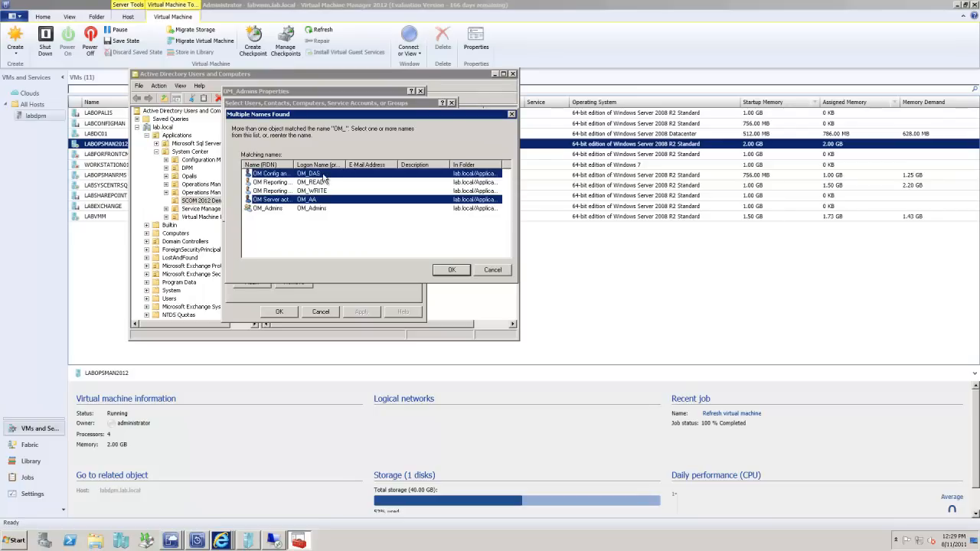
left_click(449, 270)
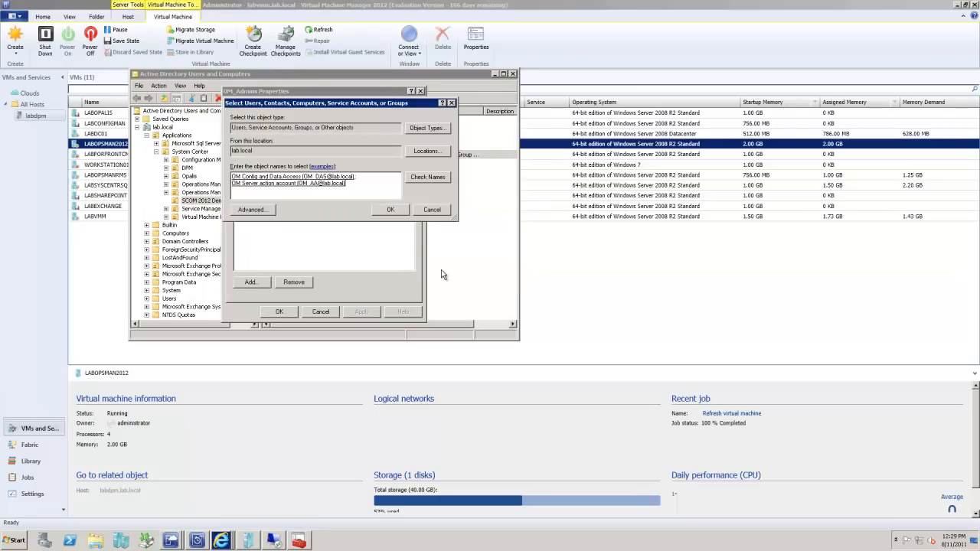
left_click(390, 211)
left_click(362, 313)
left_click(285, 311)
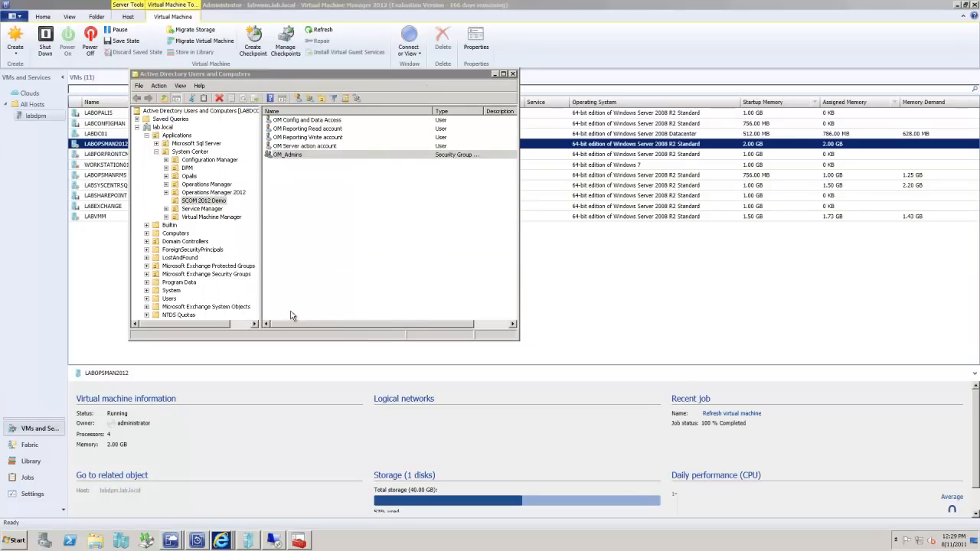
left_click(512, 74)
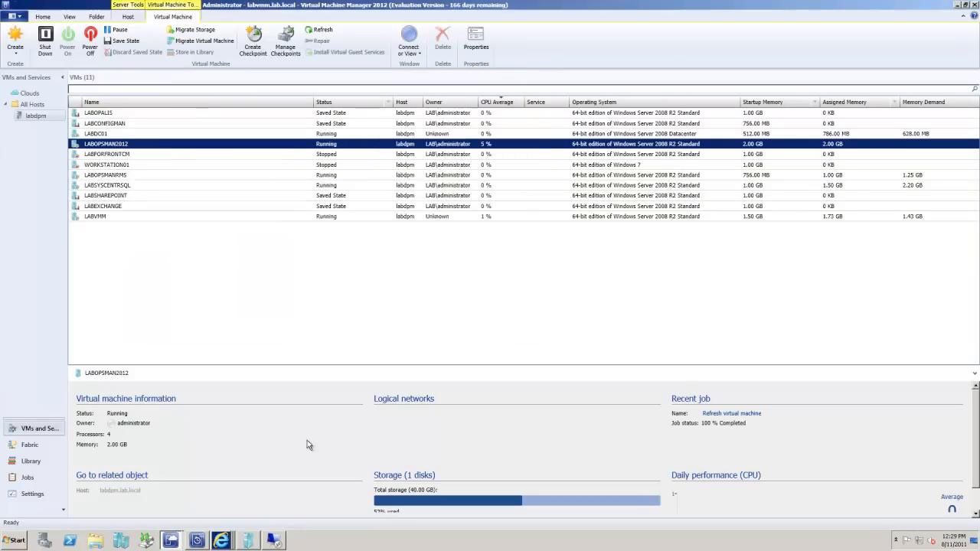
Step: Switch back to the LABOPSMAN2012 remote session and open the local Administrators group's properties from Server Manager to add a member
left_click(273, 540)
left_click(598, 207)
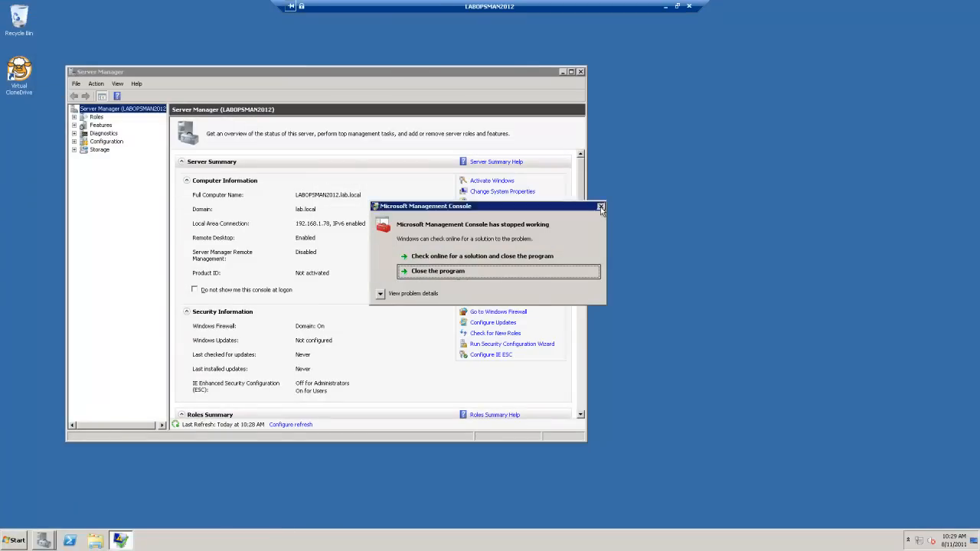
left_click(113, 142)
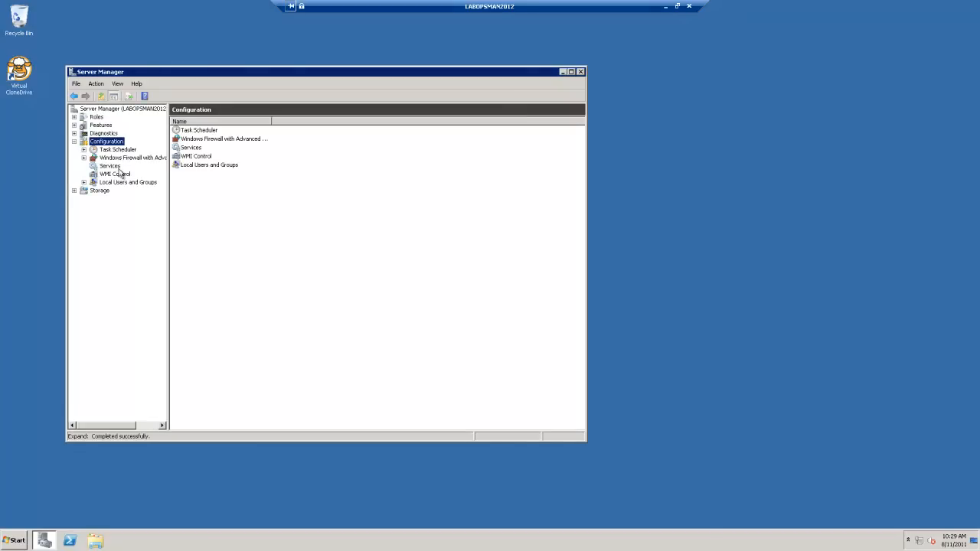
left_click(118, 183)
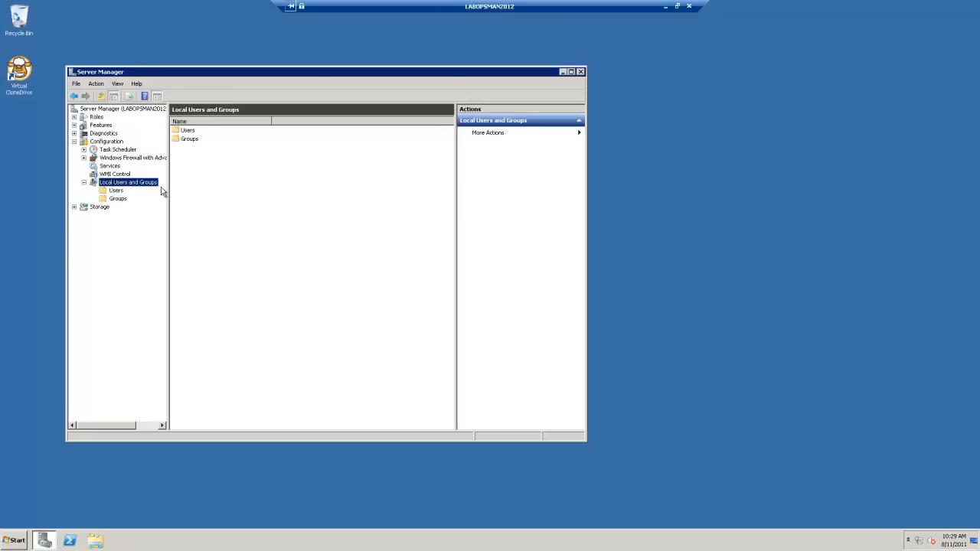
left_click(121, 190)
left_click(119, 199)
left_click(190, 132)
double_click(190, 132)
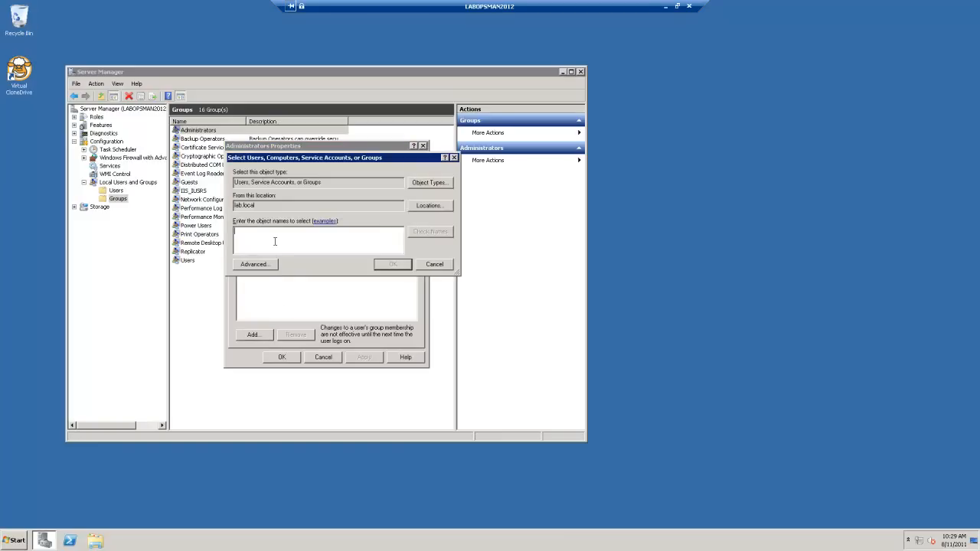
Step: Add the domain group OM_Admins to the local Administrators group and save the membership
type("OM_")
left_click(432, 232)
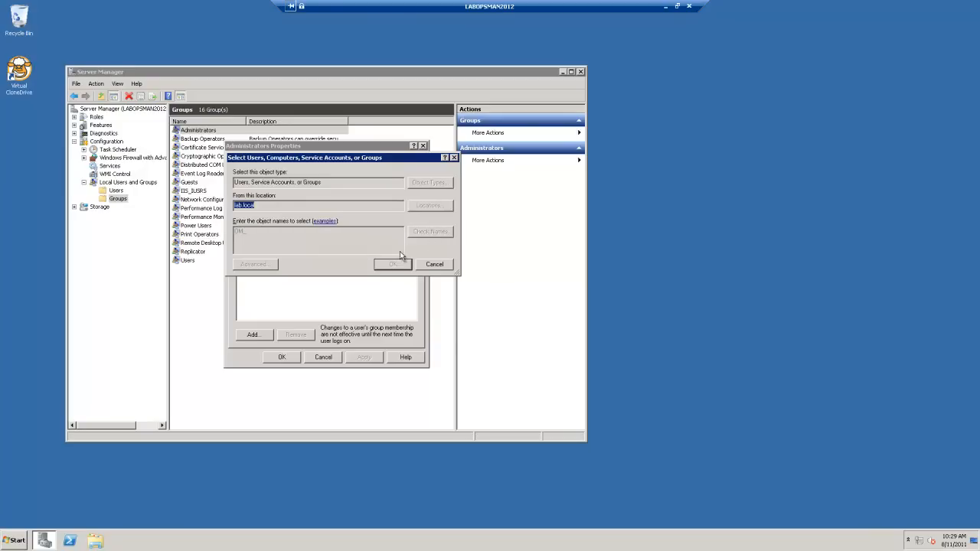
double_click(332, 263)
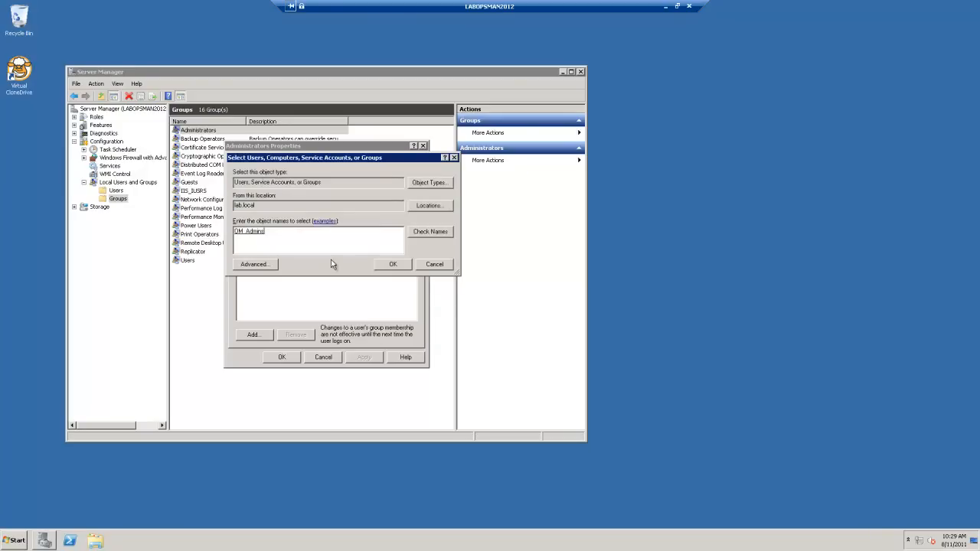
left_click(377, 266)
left_click(366, 358)
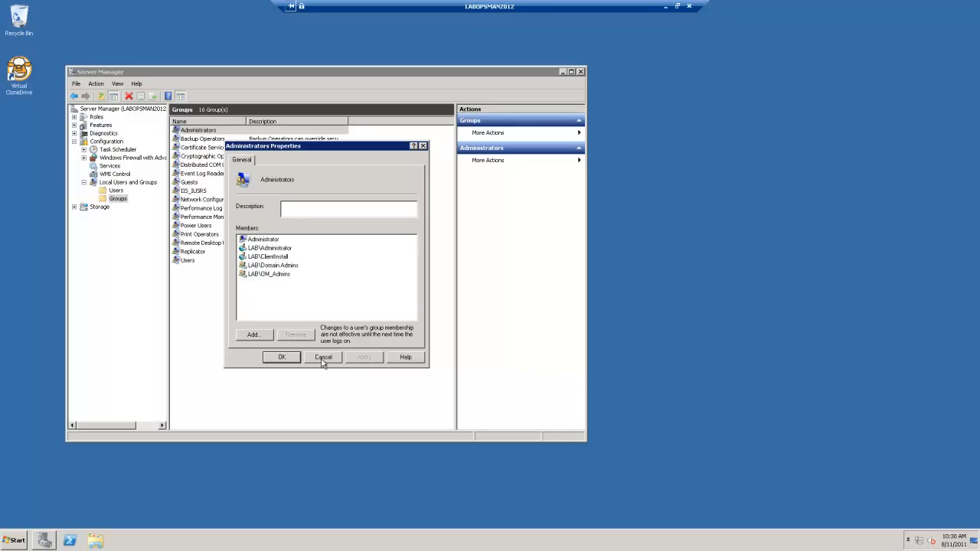
left_click(282, 358)
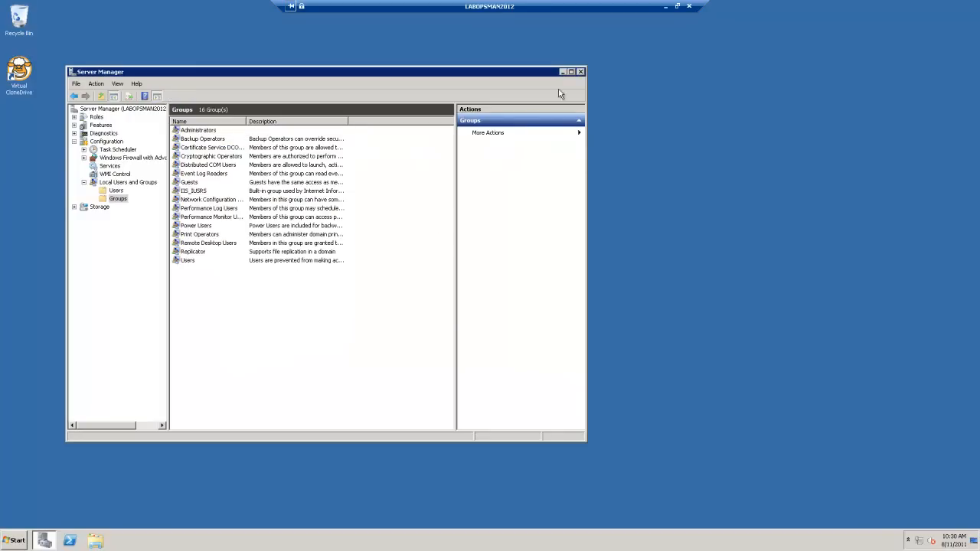
Step: Open IIS Manager under the Web Server role, maximize Server Manager and show the LABOPSMAN2012 server's home page
left_click(75, 117)
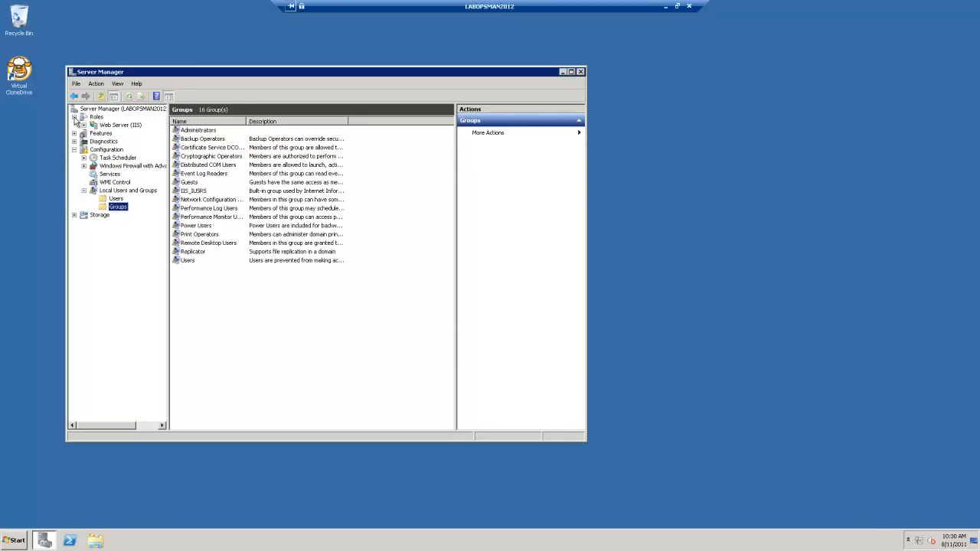
left_click(83, 125)
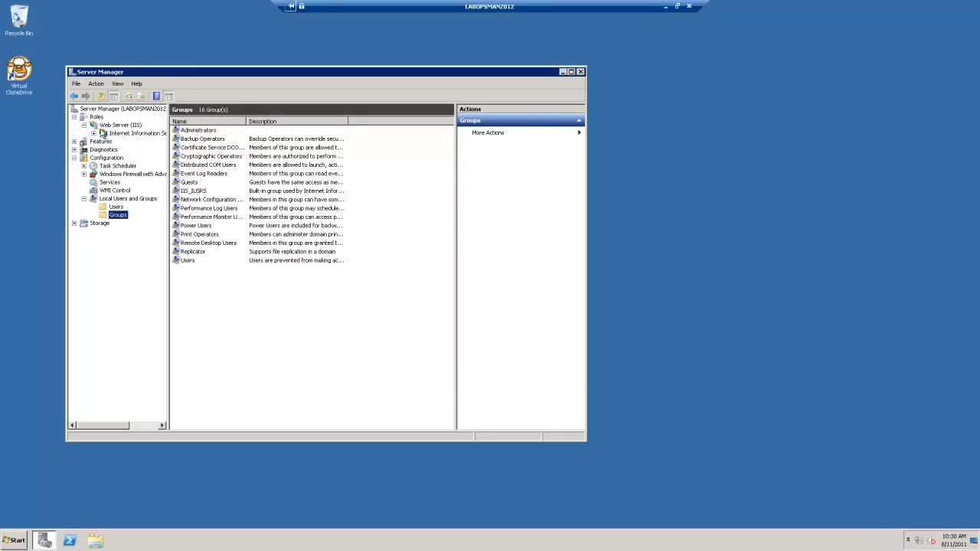
left_click(113, 134)
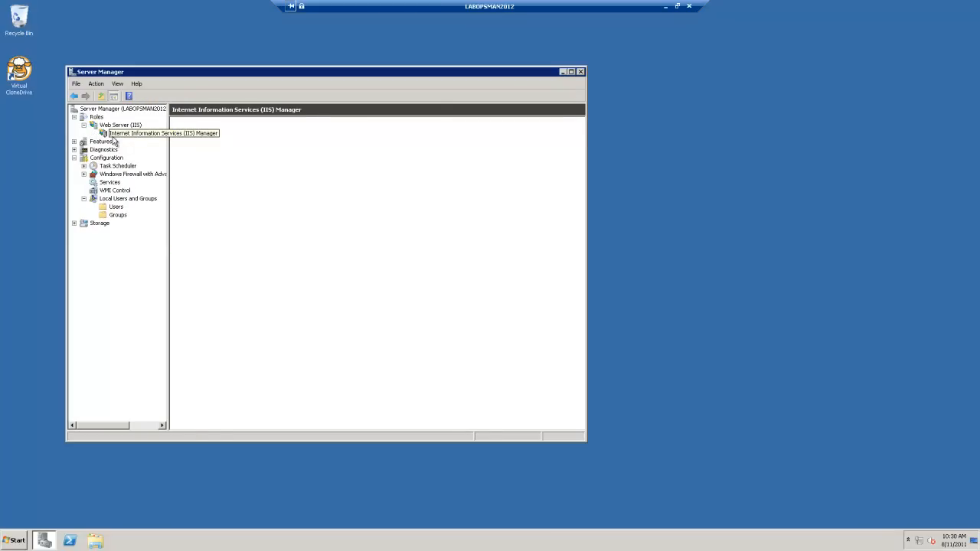
left_click(571, 71)
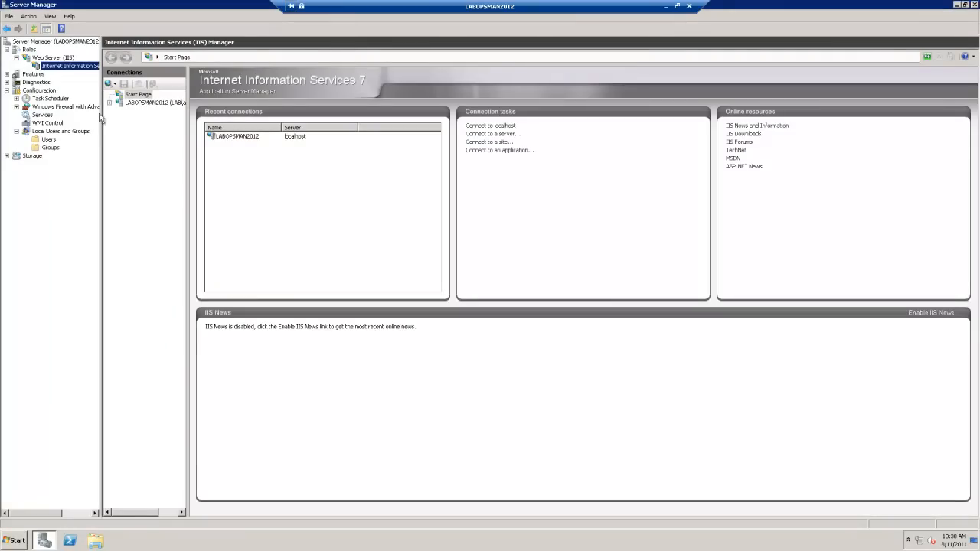
left_click(109, 102)
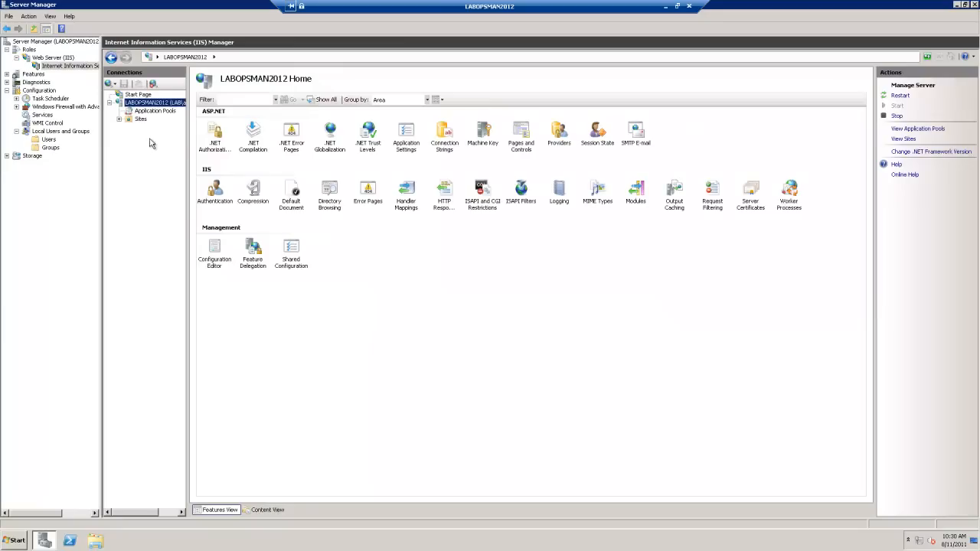
left_click(481, 191)
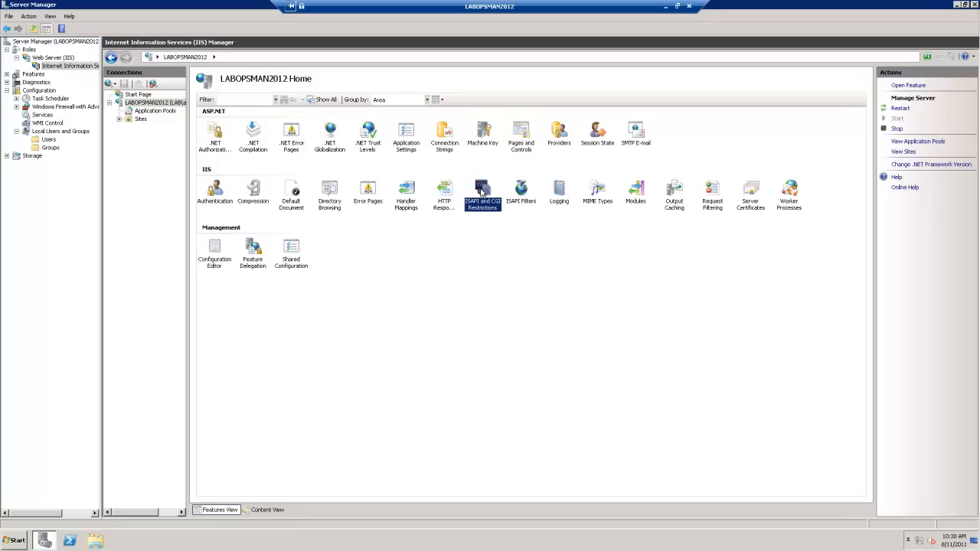
right_click(482, 191)
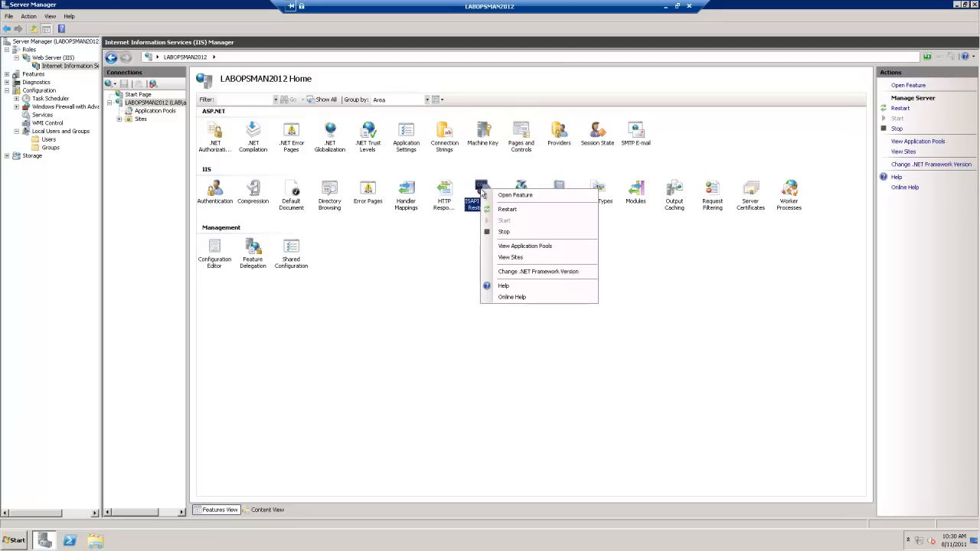
left_click(518, 272)
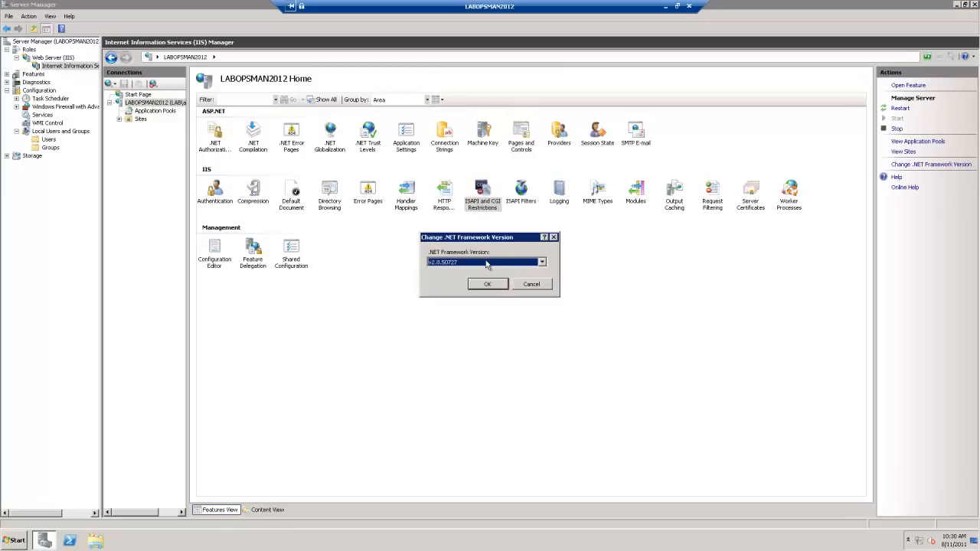
left_click(532, 286)
Step: Allow both ASP.NET v4.0.30319 extensions (Framework and Framework64) in ISAPI and CGI Restrictions, and close Server Manager
double_click(484, 190)
left_click(219, 159)
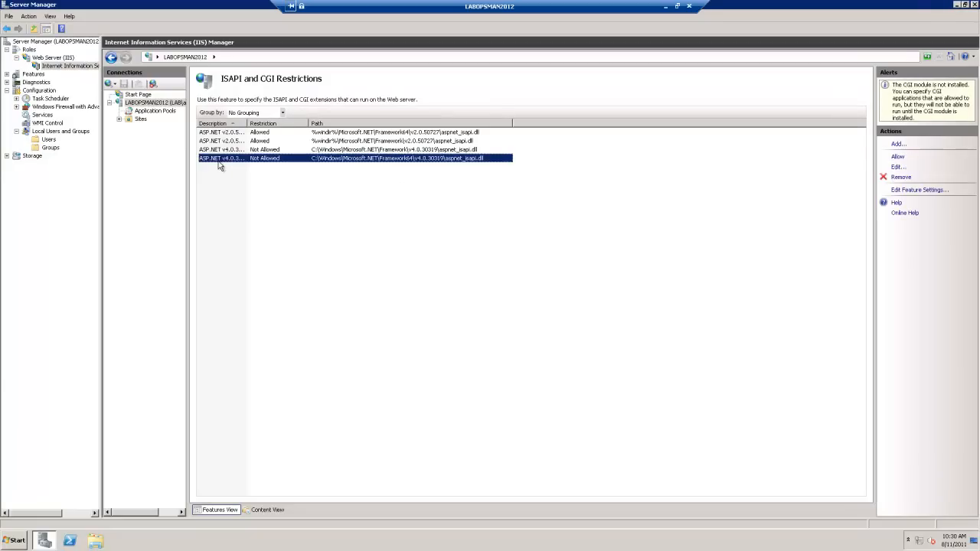
right_click(219, 161)
left_click(257, 182)
left_click(244, 151)
right_click(244, 151)
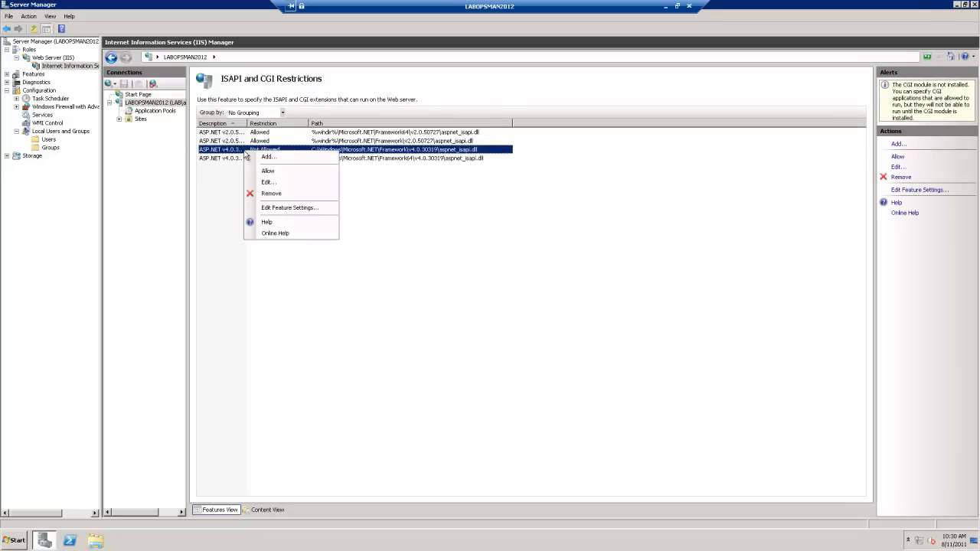
left_click(264, 172)
left_click(359, 183)
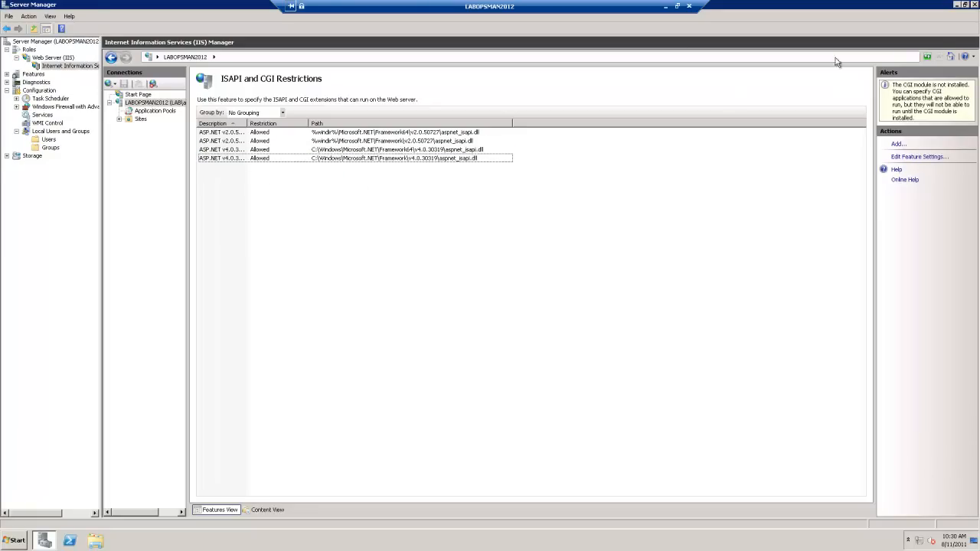
left_click(975, 4)
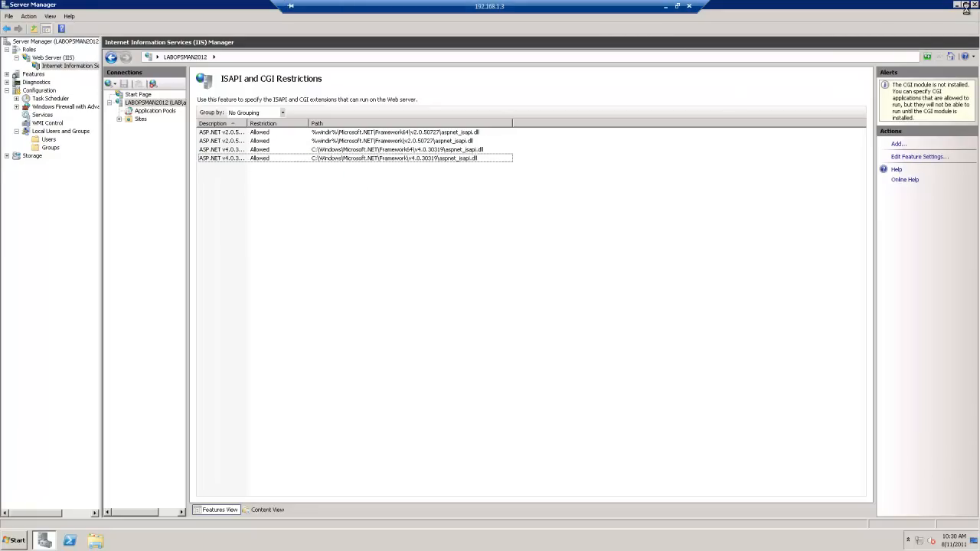